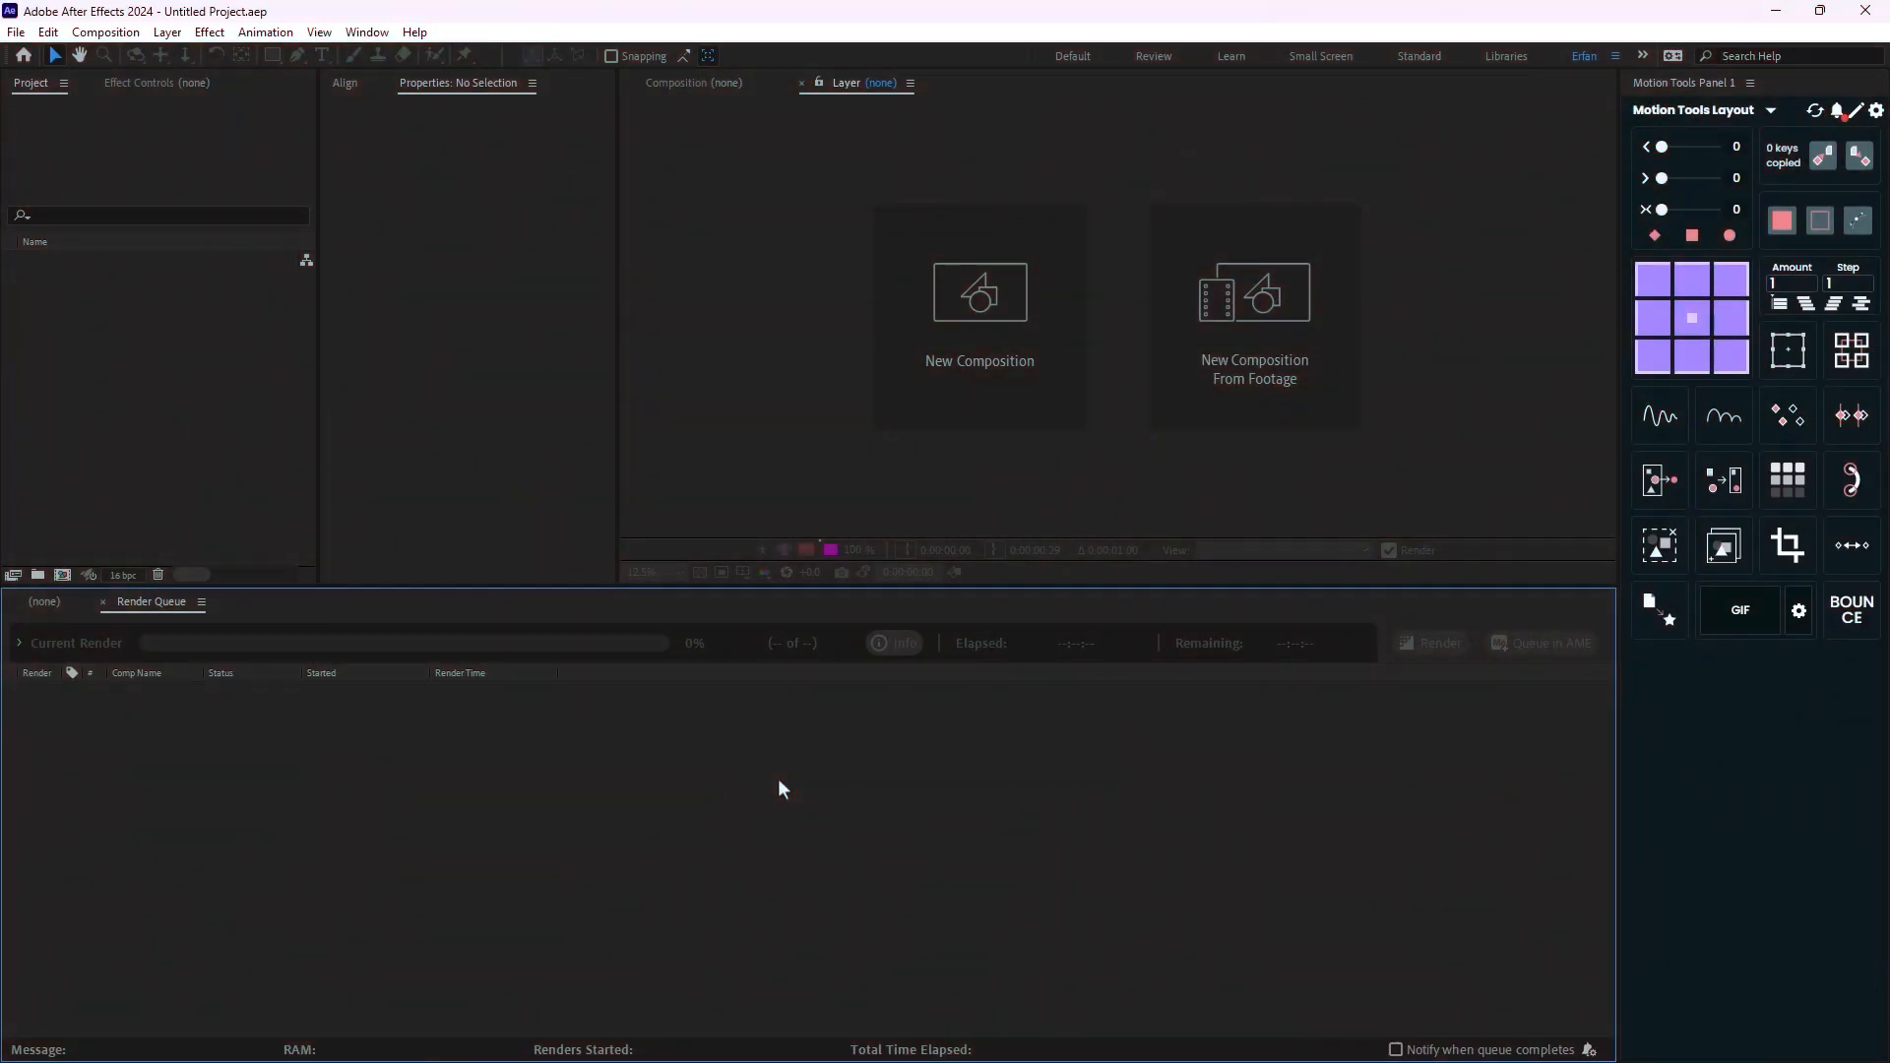
# Step: Filter the console's debug database for enable_theme and turn on Enable_Theme_Color_Menu and Enable_Theme_Colorizing
pyautogui.hotkey('ctrl', 'F12')
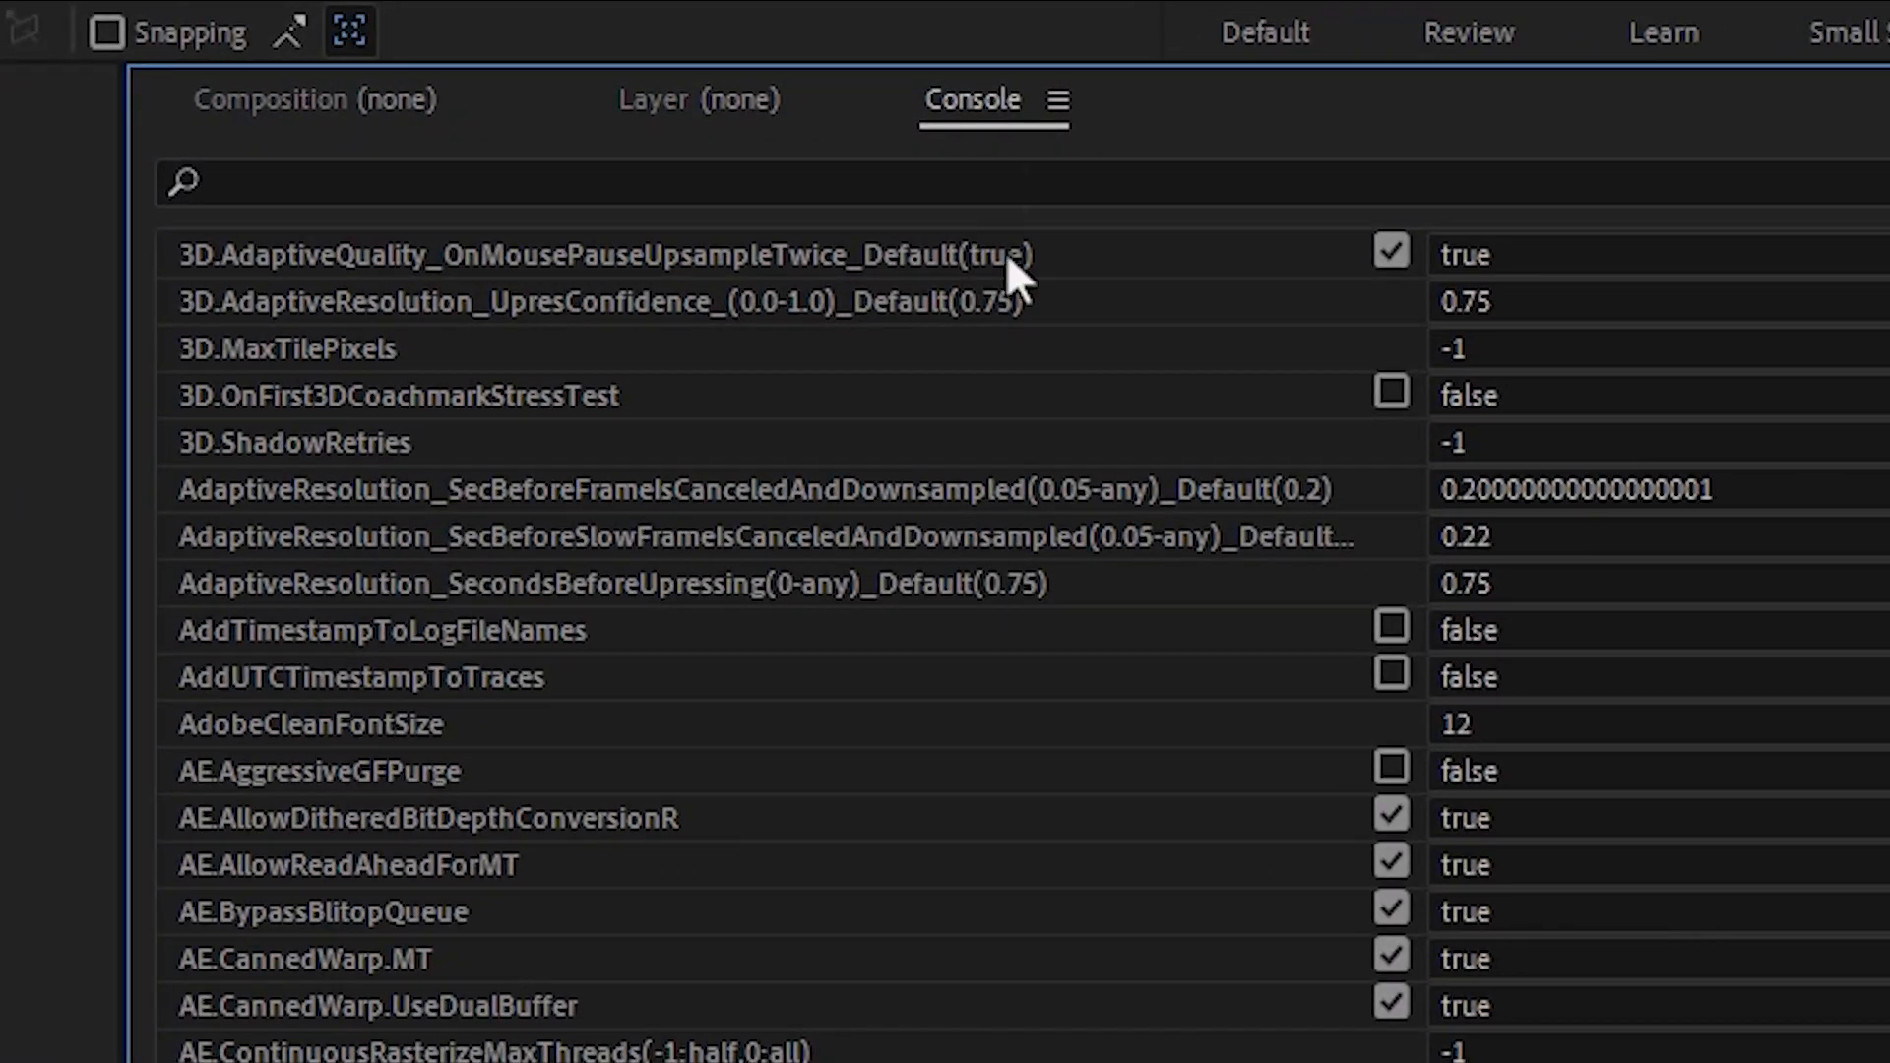
pyautogui.rightClick(998, 107)
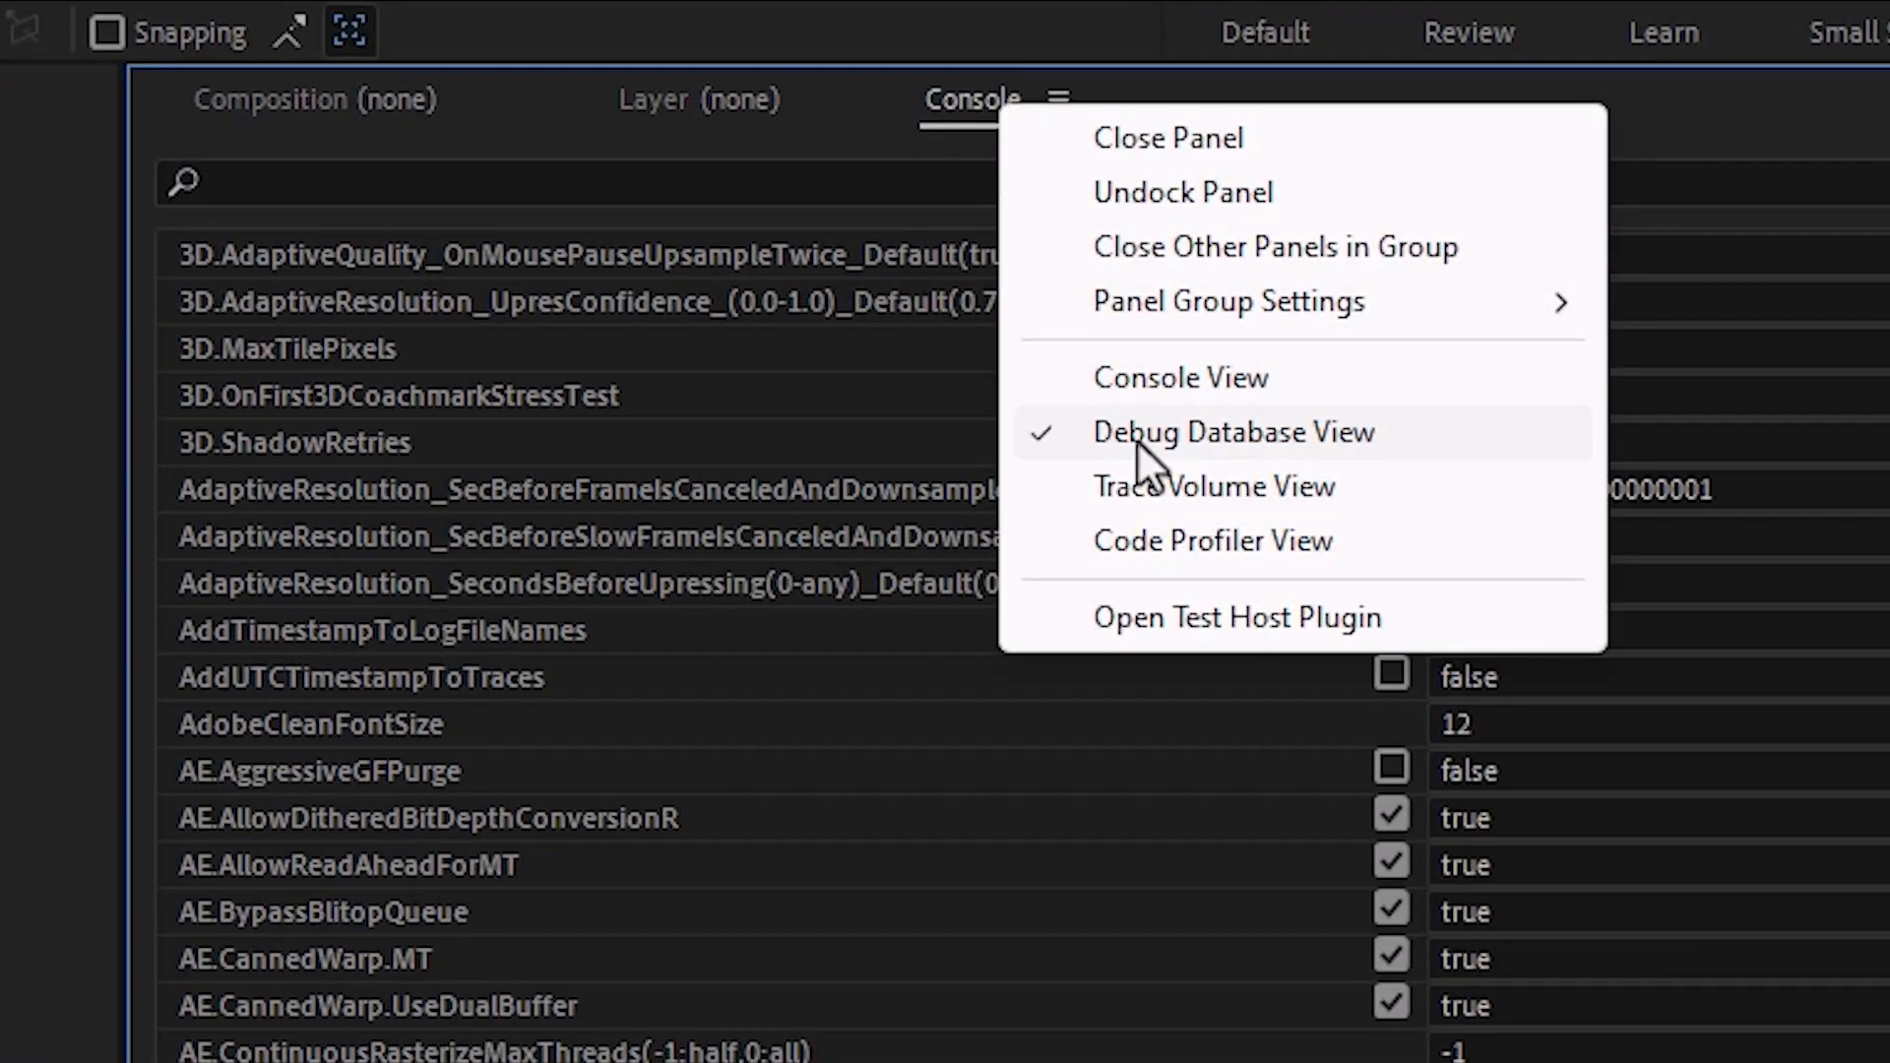
pyautogui.click(799, 186)
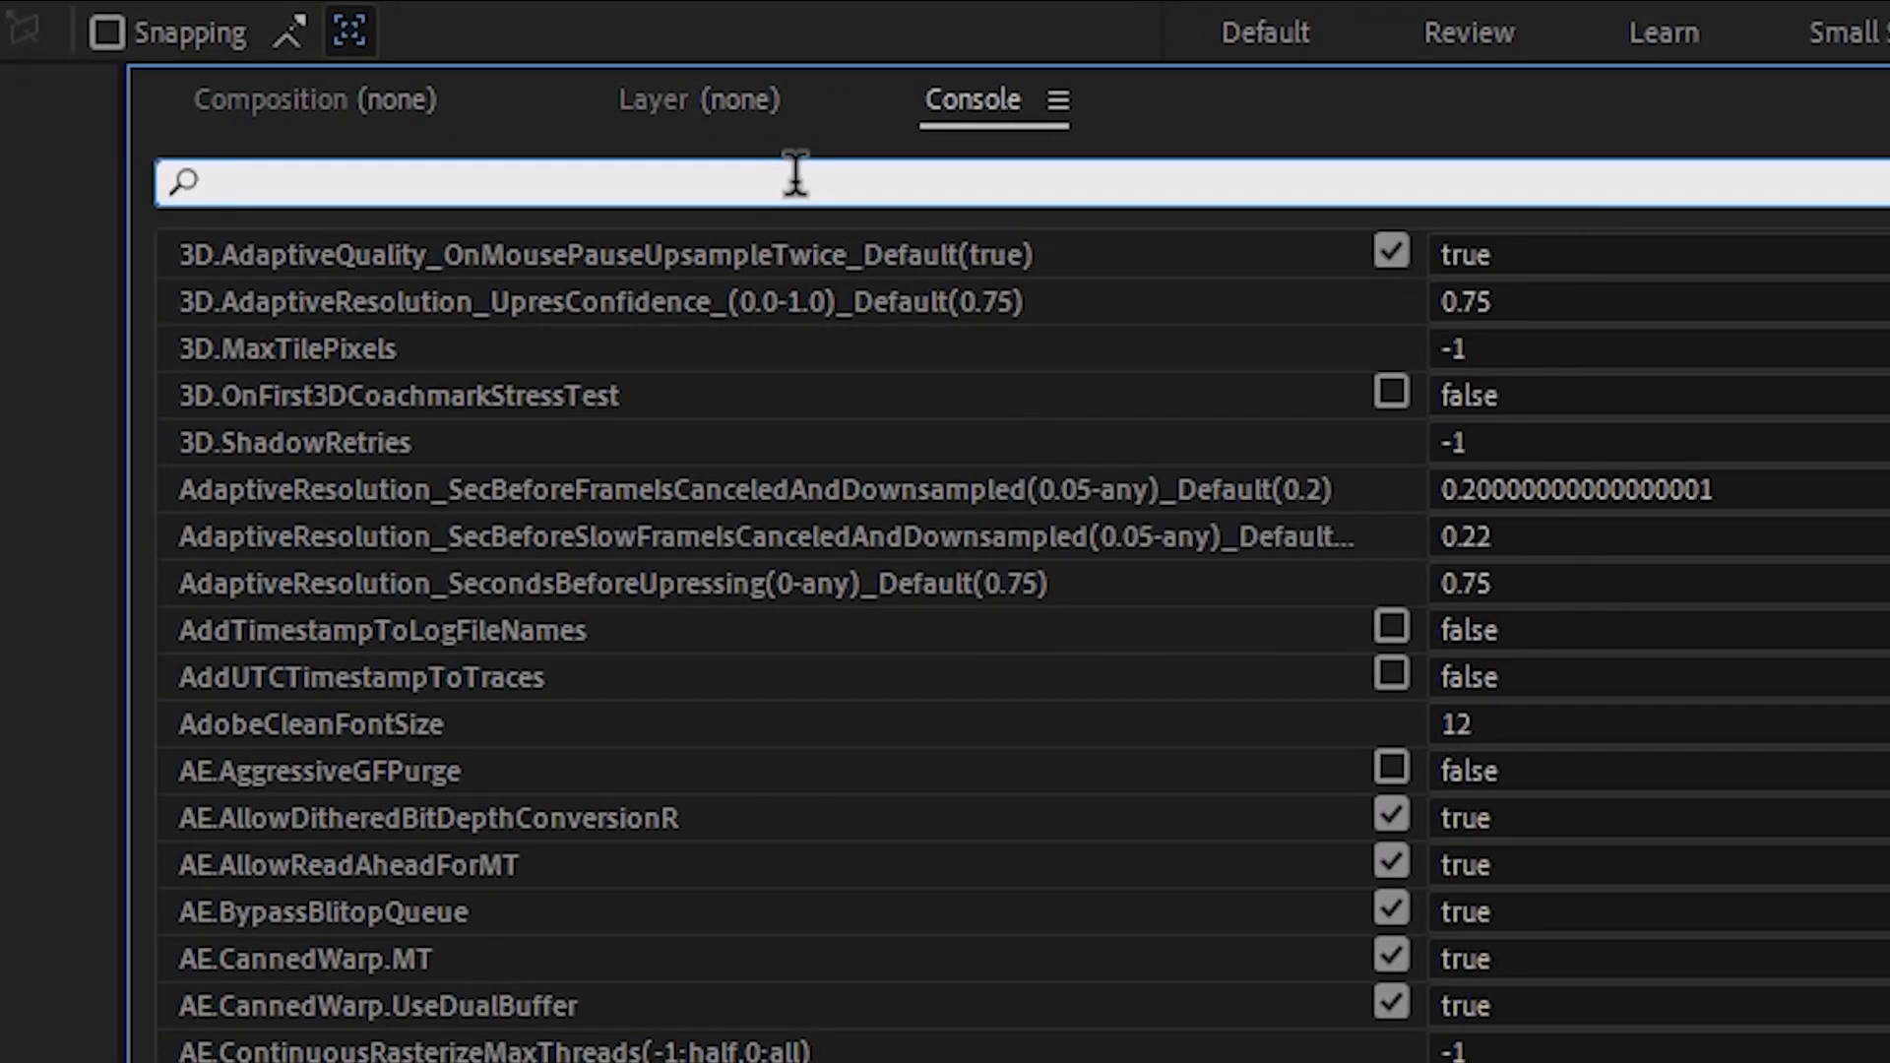
pyautogui.write('ena')
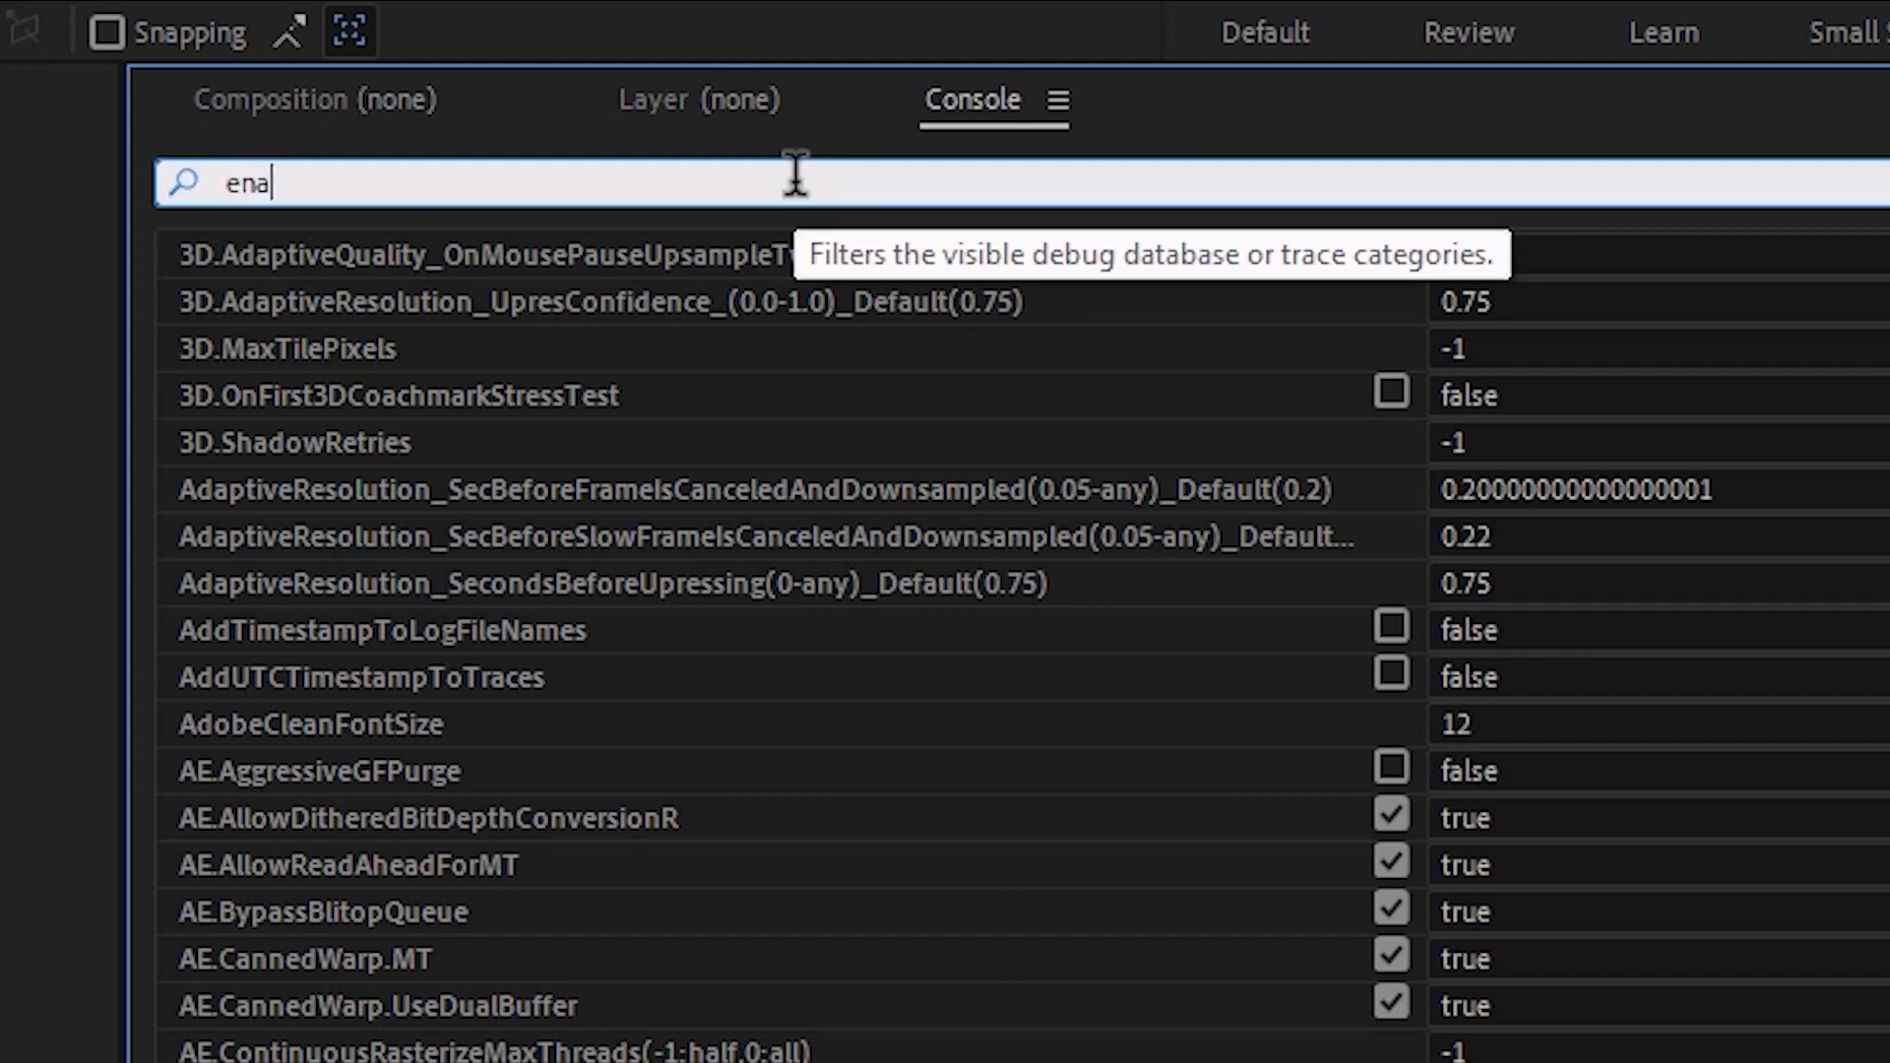
pyautogui.write('ble_th')
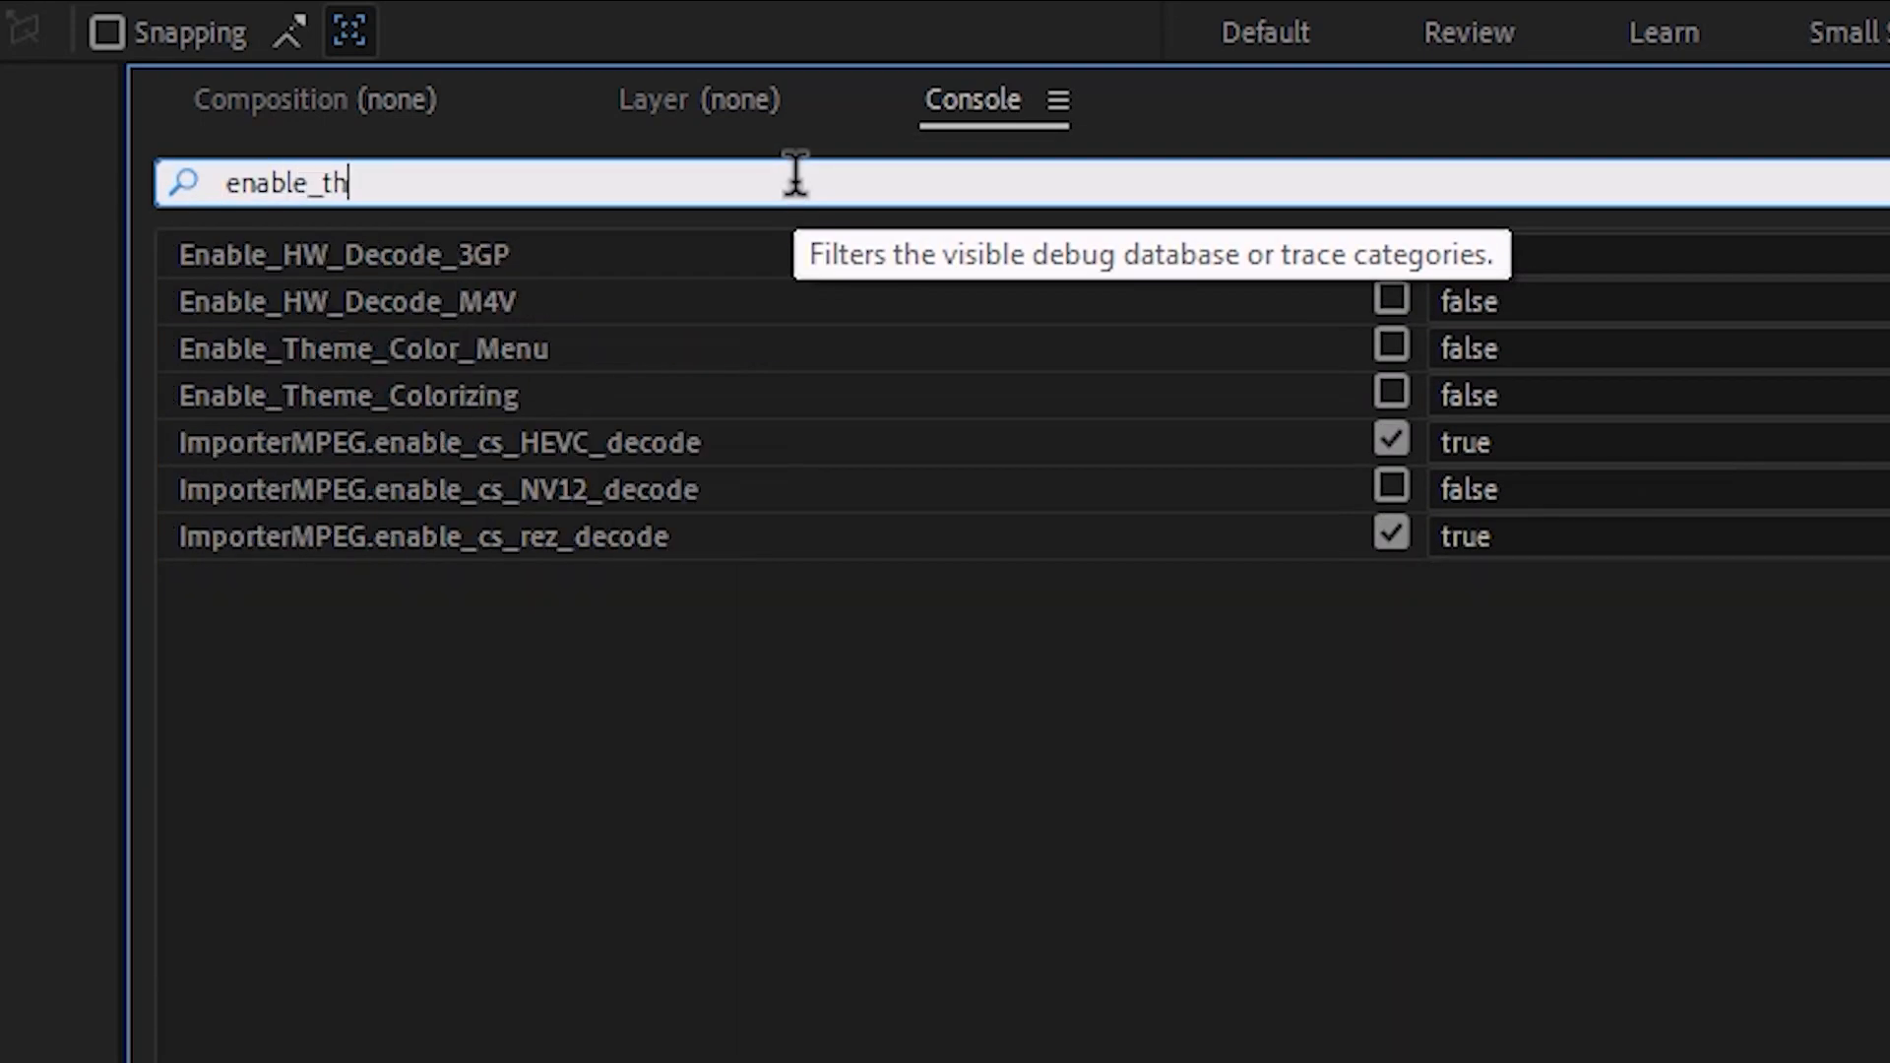
pyautogui.write('eme')
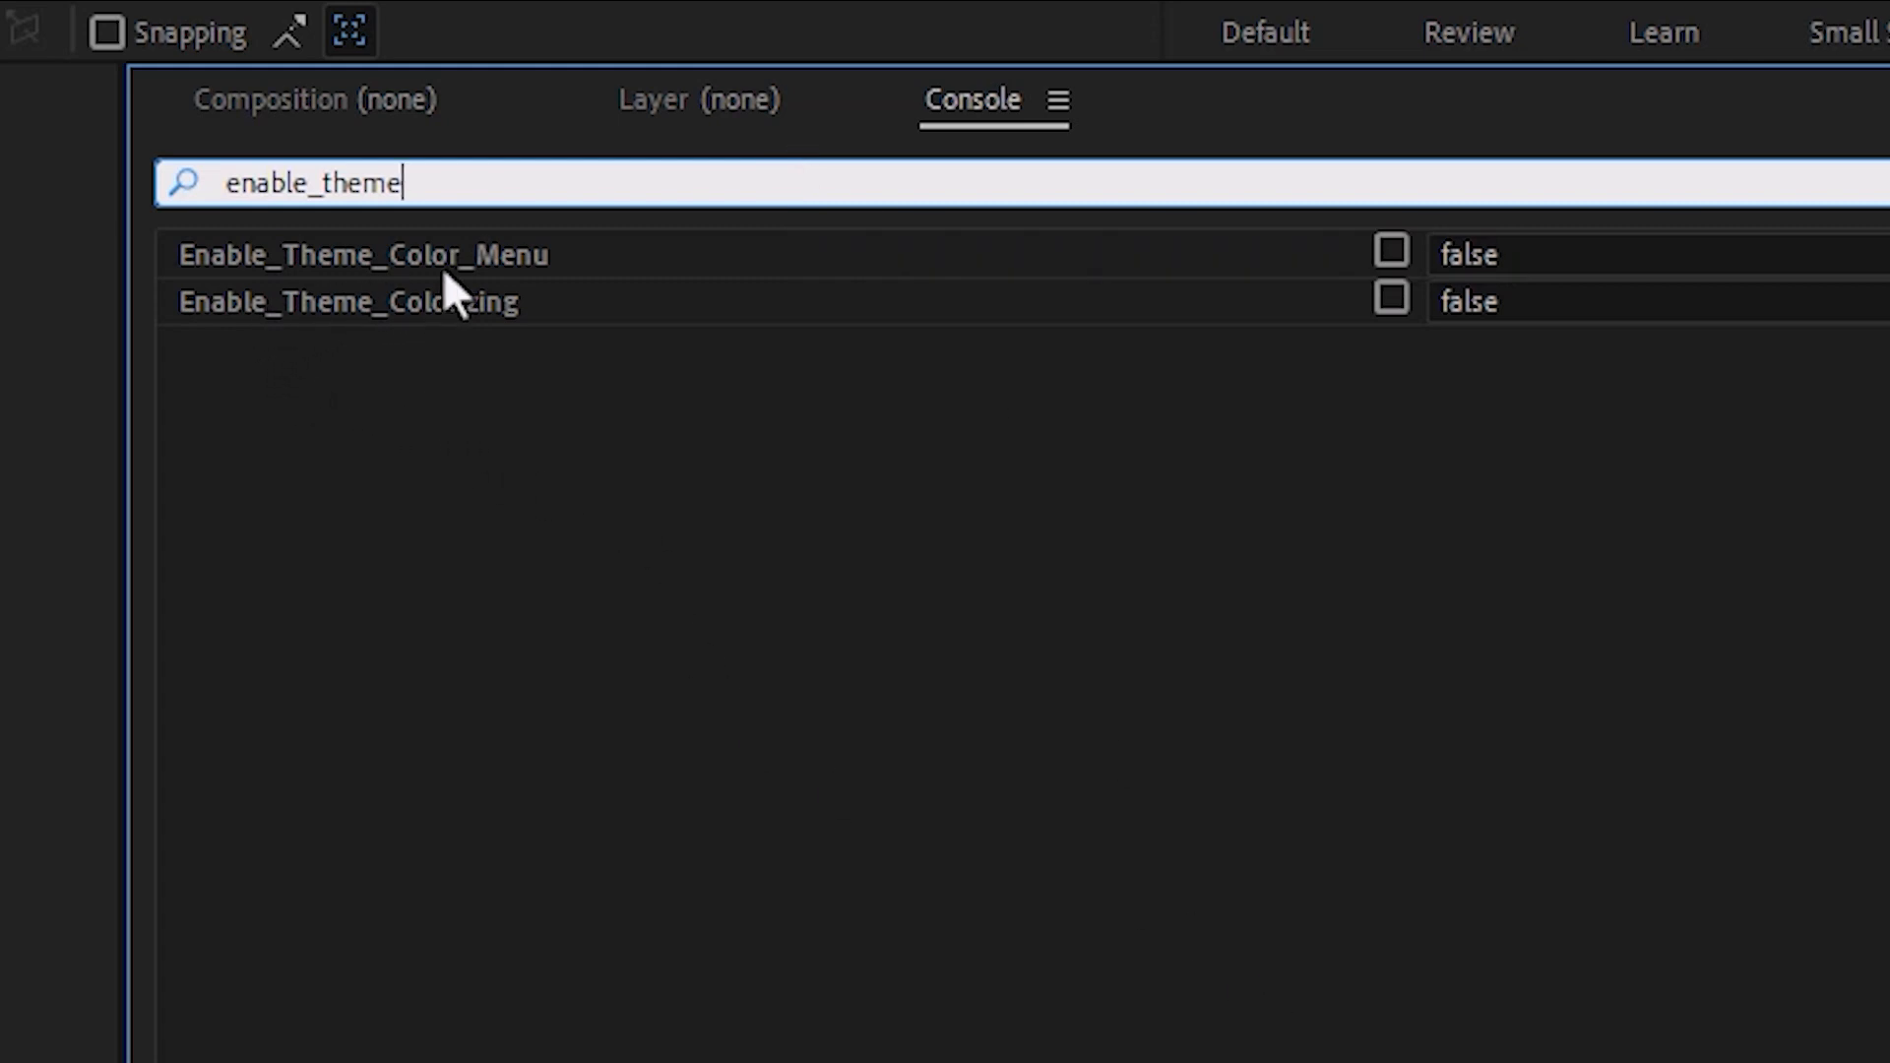
pyautogui.click(1391, 252)
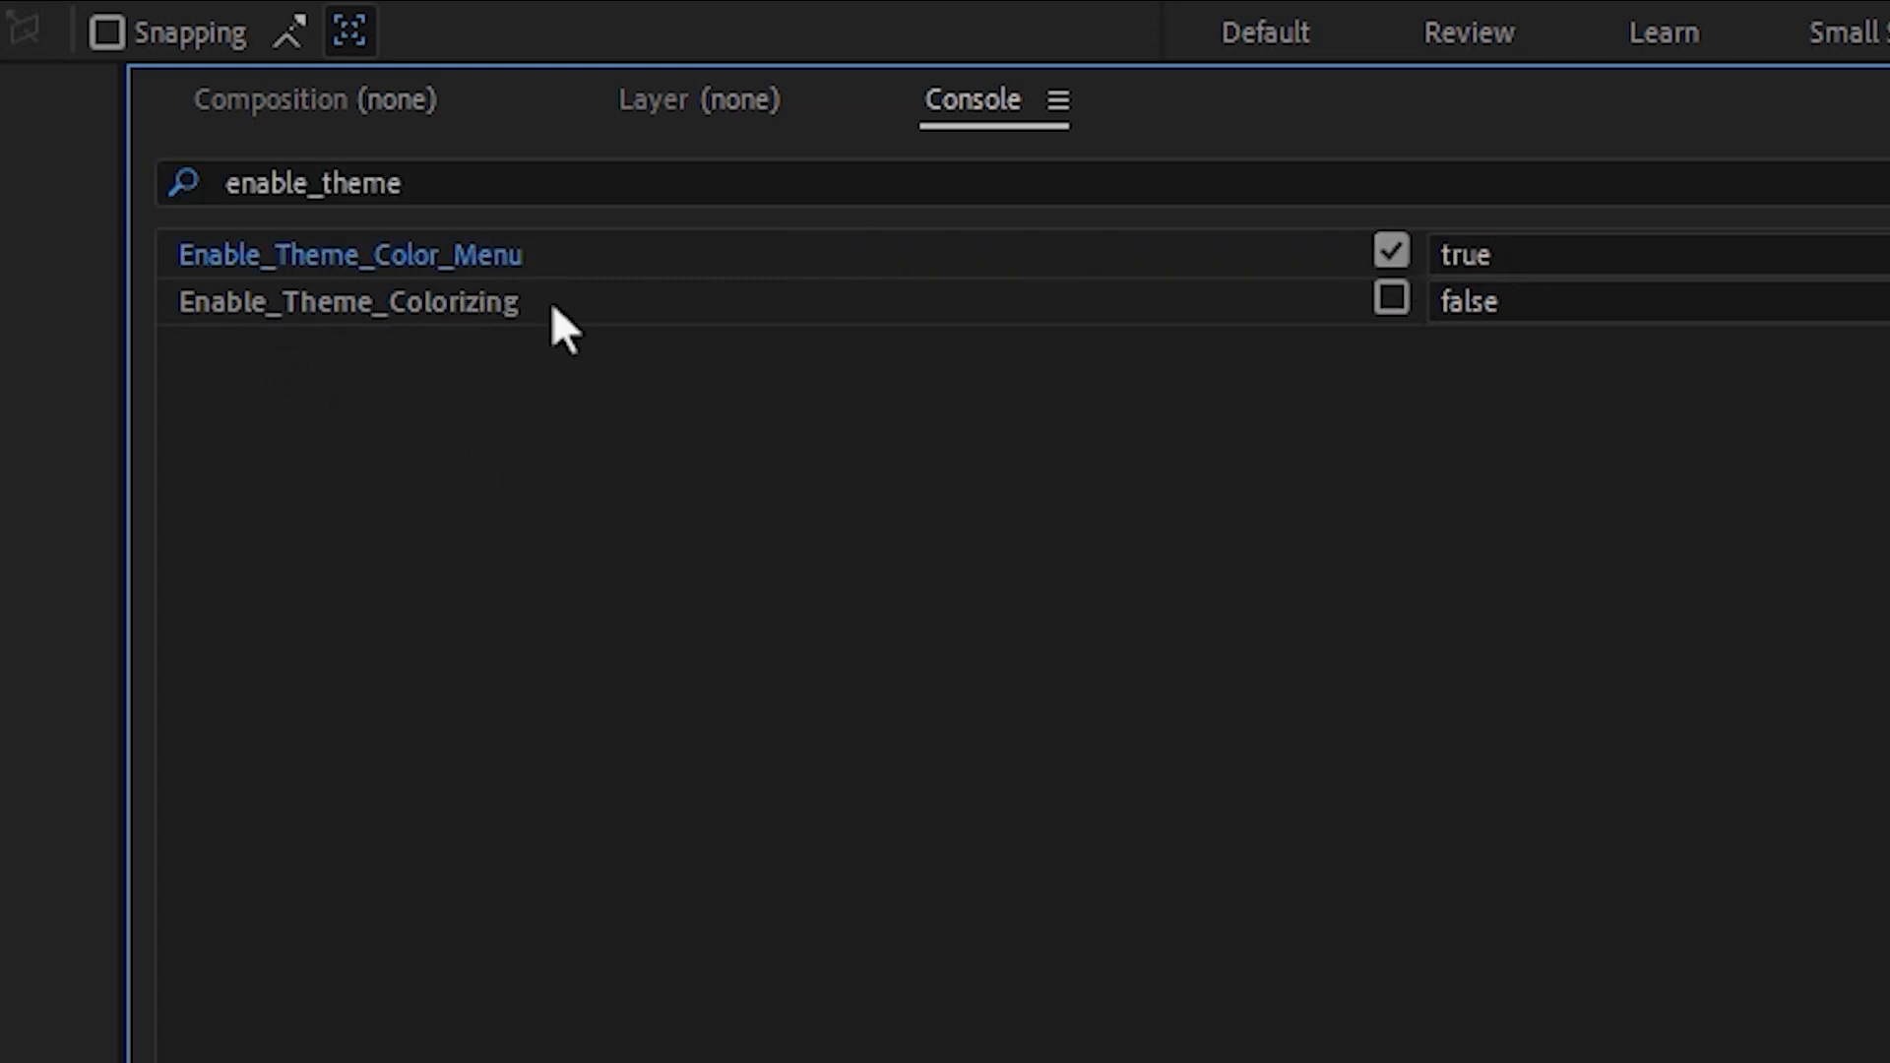
pyautogui.click(1390, 298)
# Step: In the Appearance preferences, set the highlight color to Strawberry and reopen the color choices
pyautogui.click(47, 32)
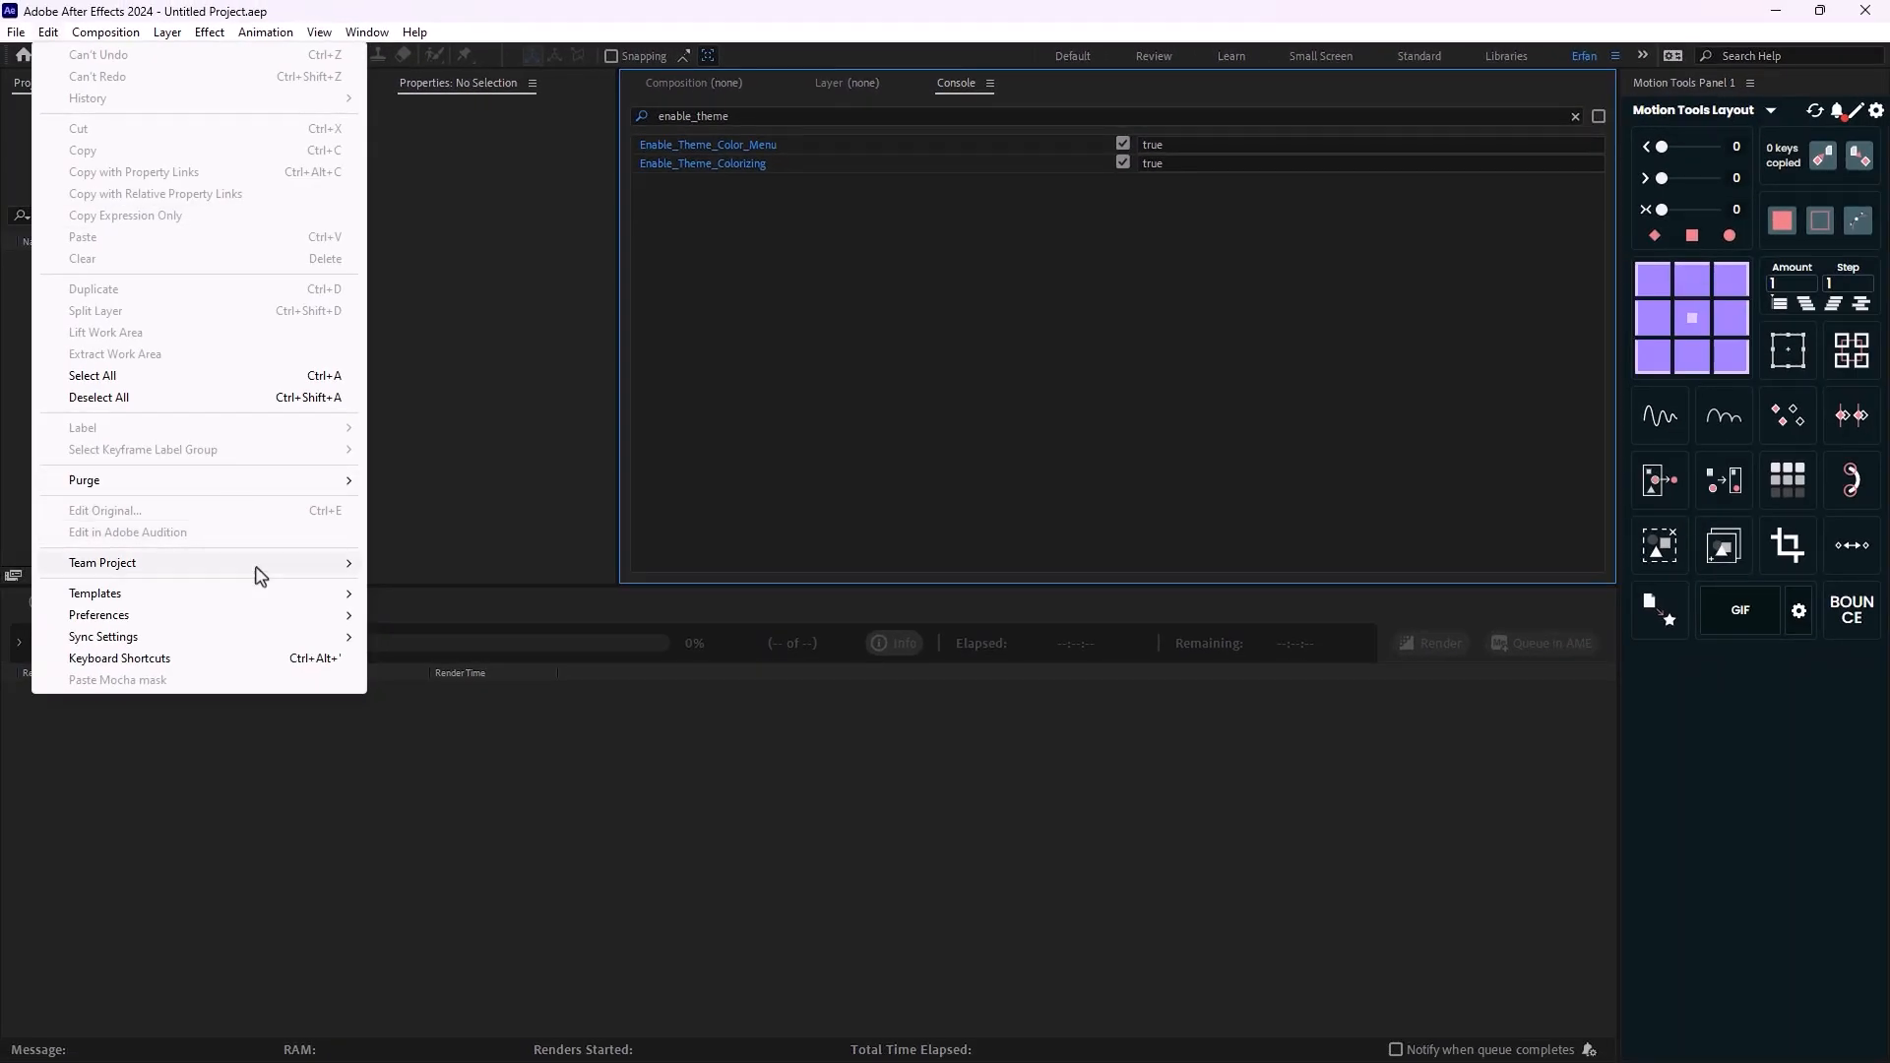
pyautogui.moveTo(292, 618)
pyautogui.click(433, 832)
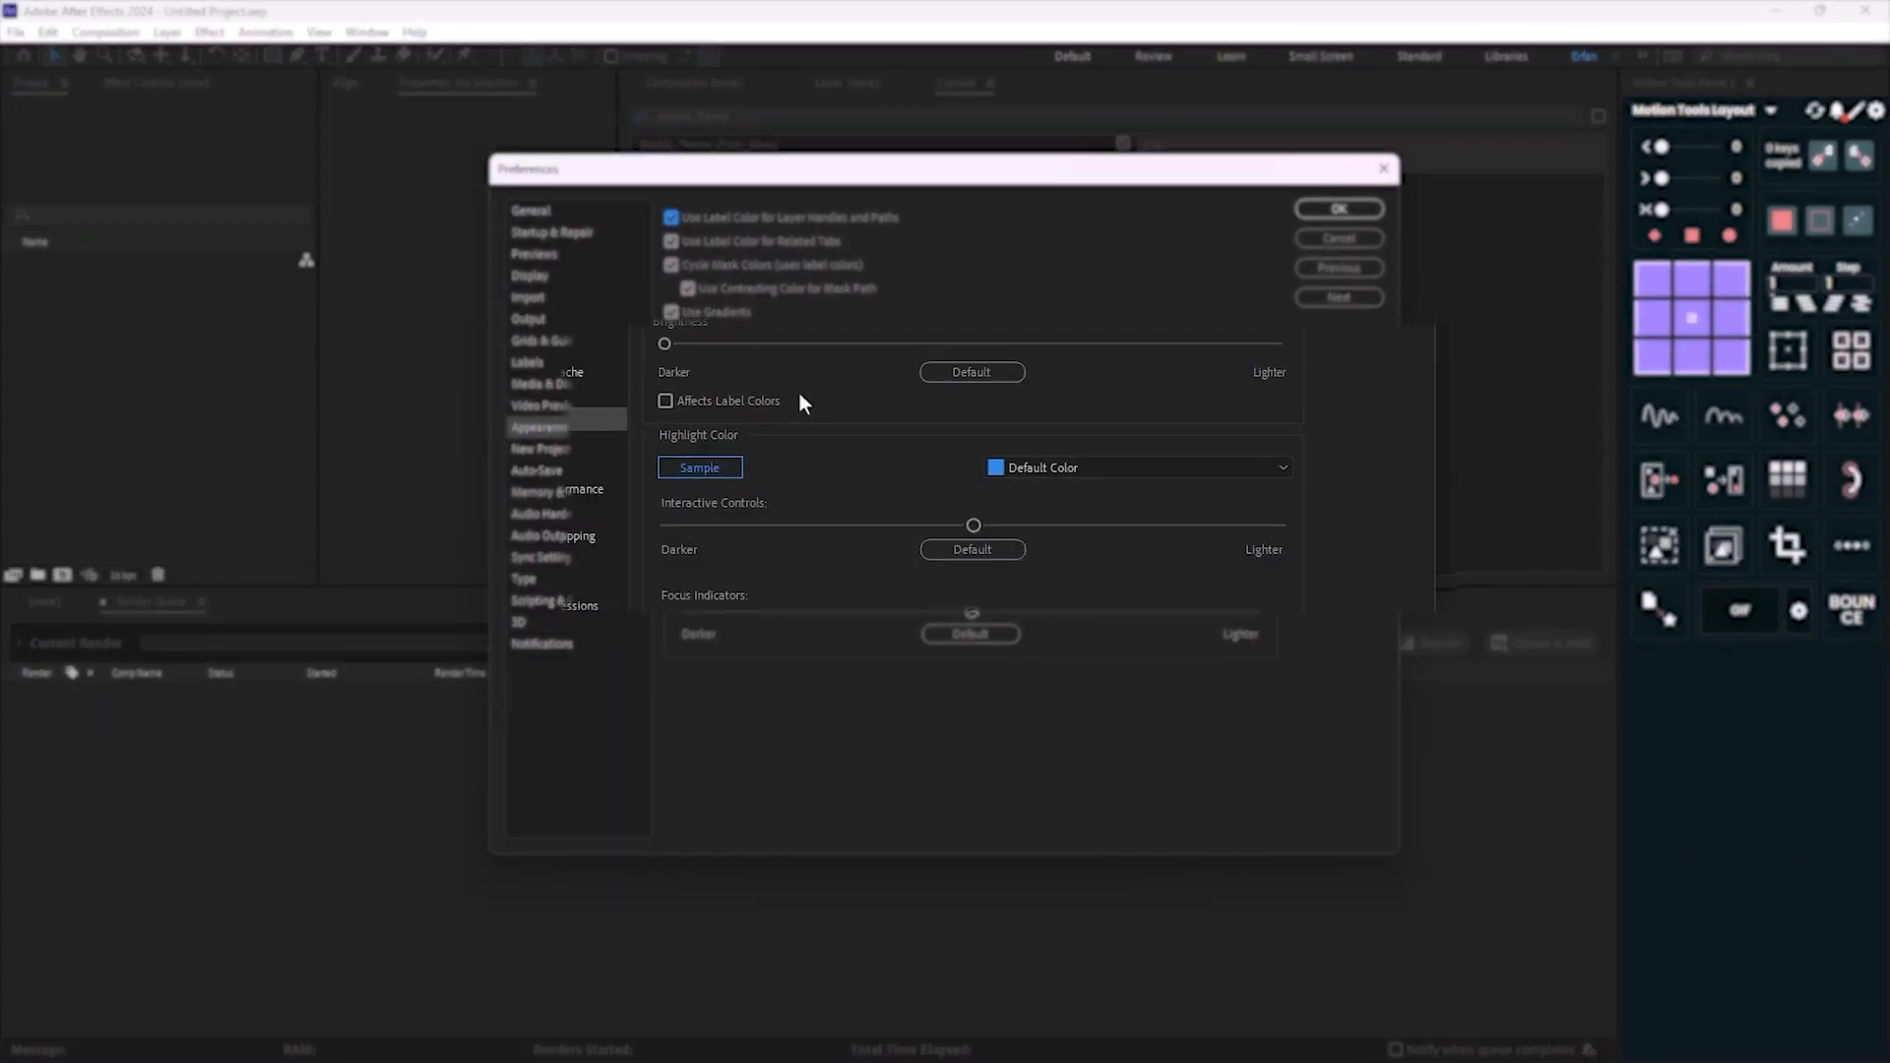
pyautogui.click(1186, 422)
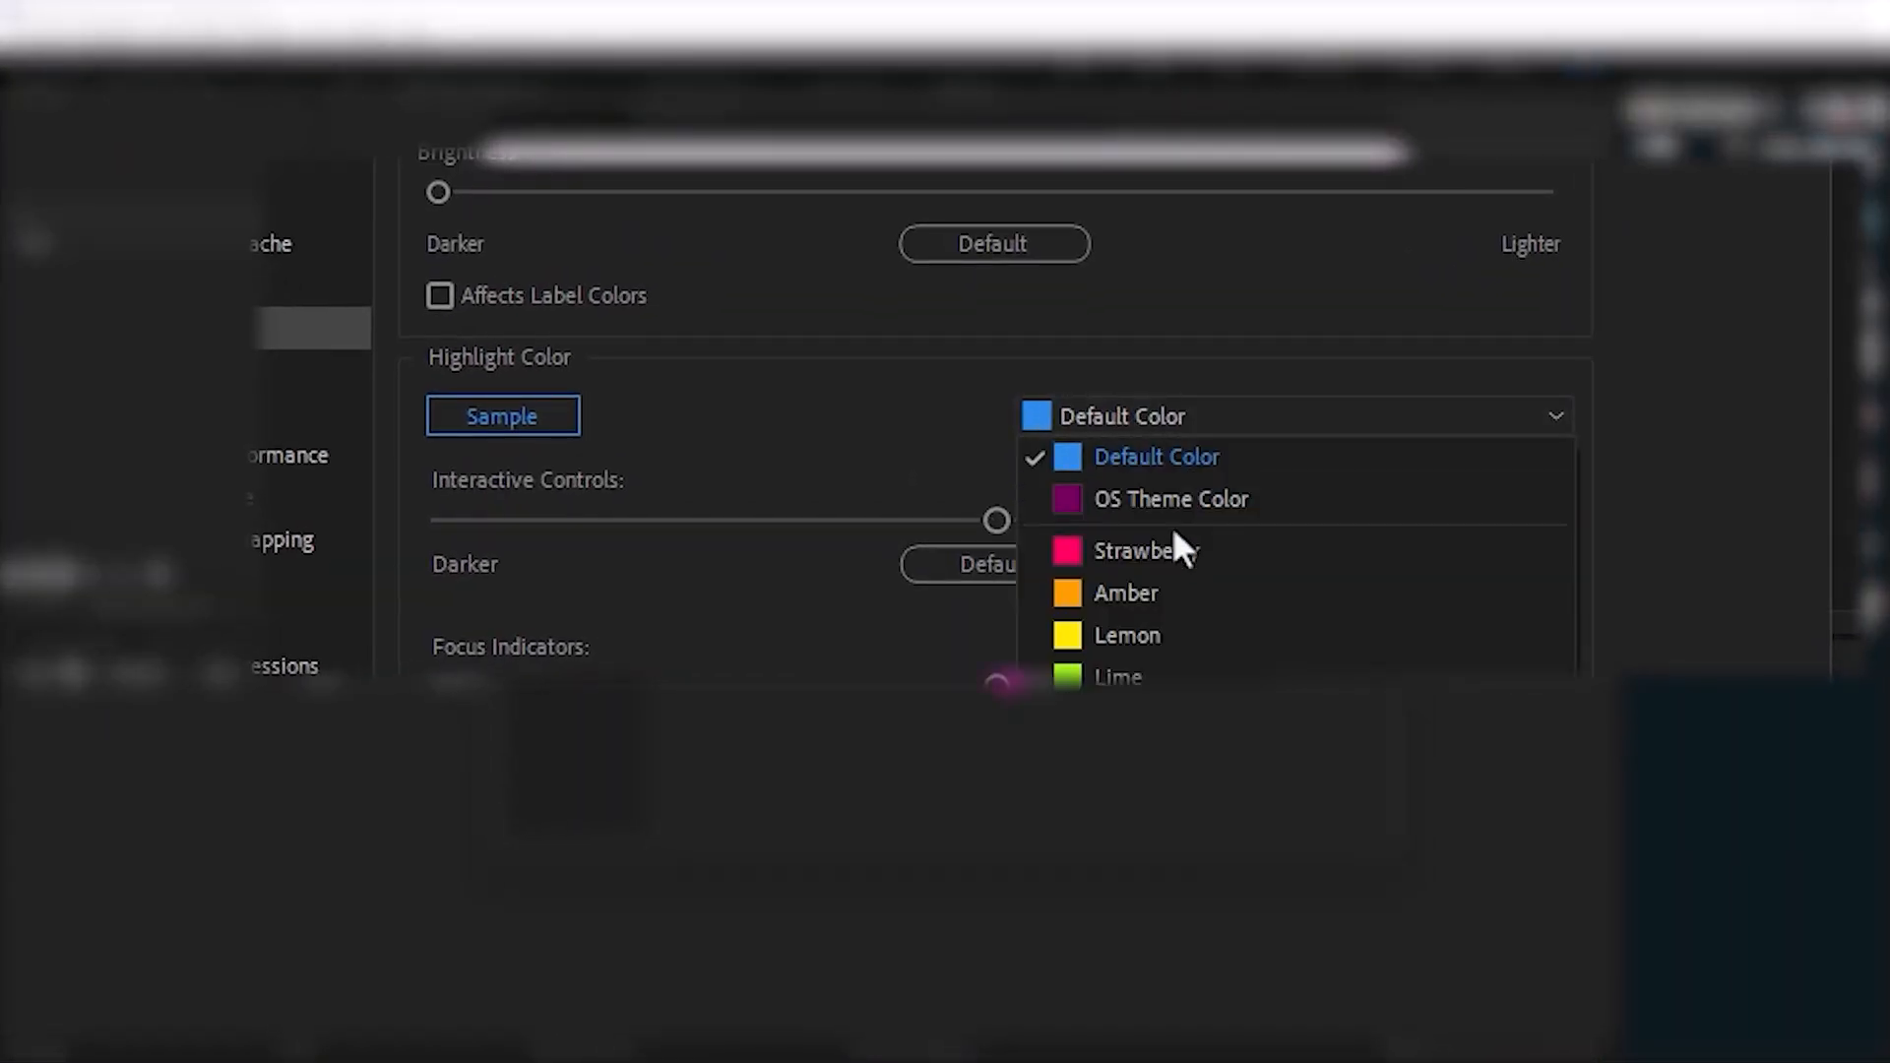
pyautogui.click(1173, 544)
pyautogui.click(1172, 415)
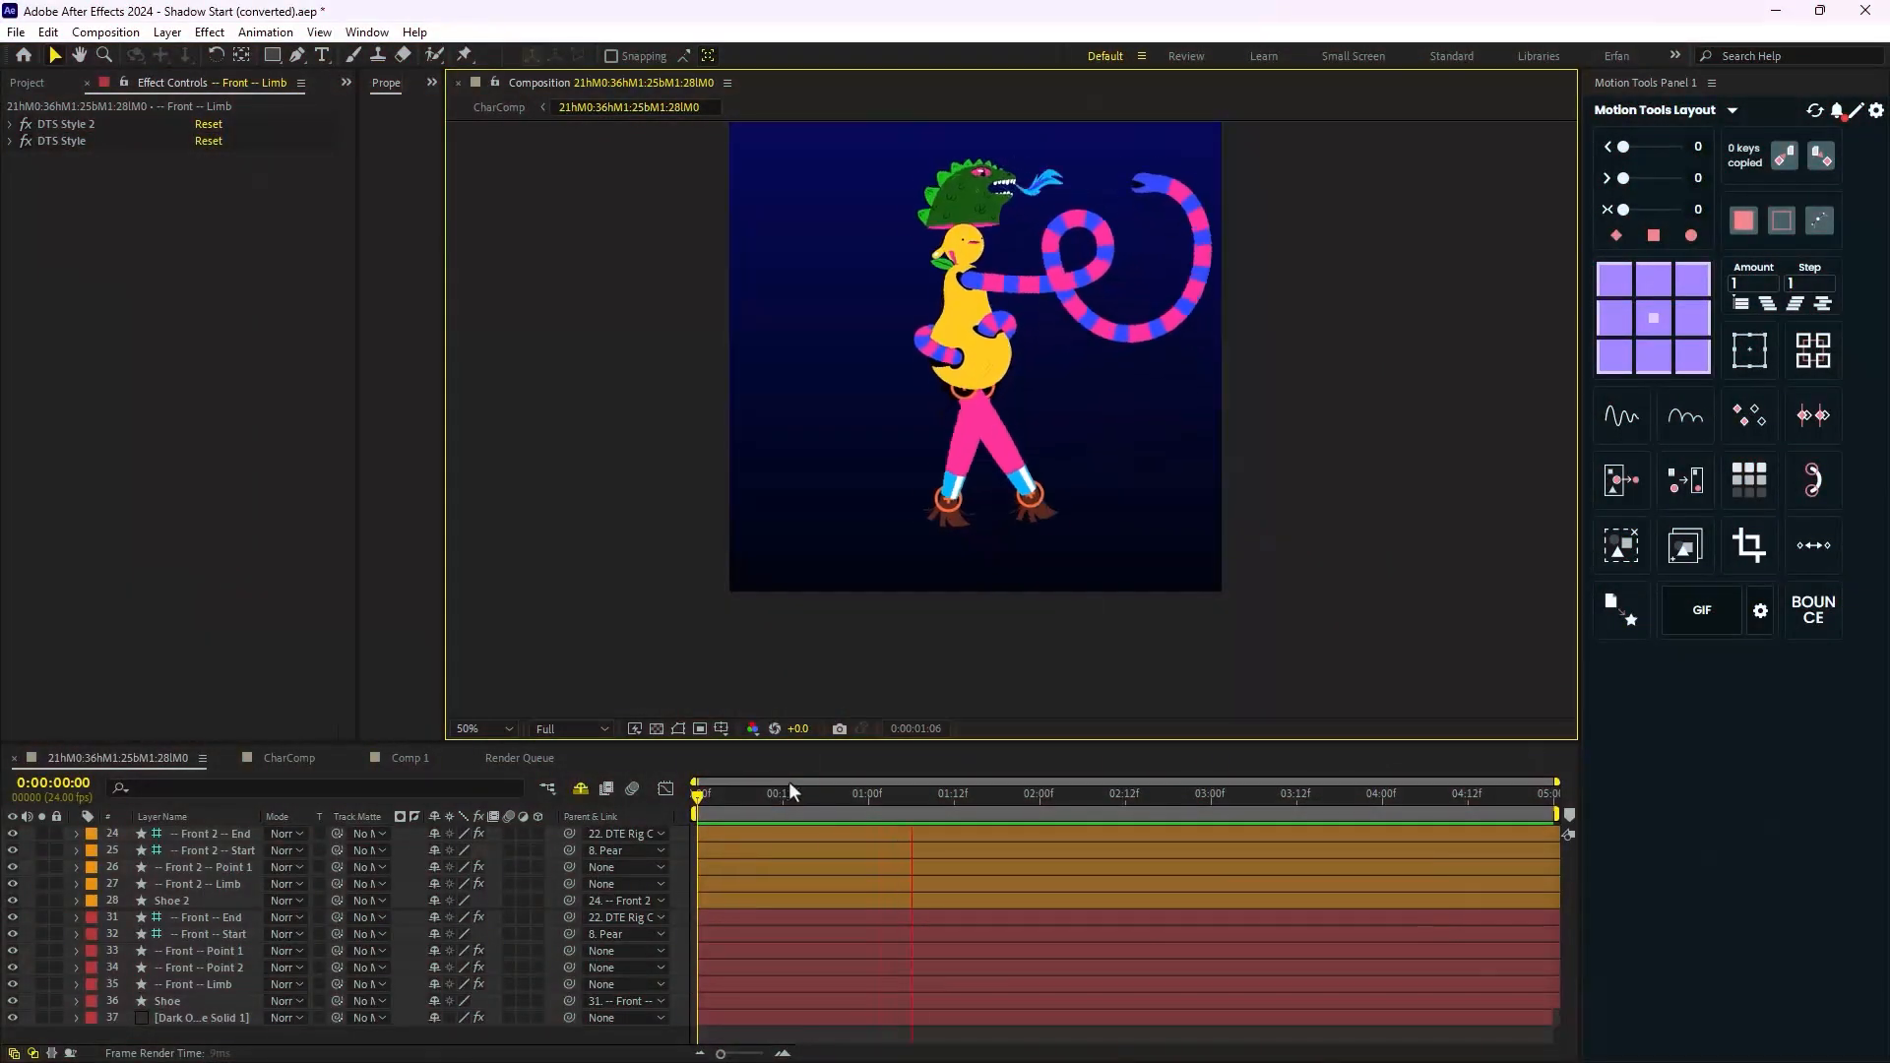
# Step: Return to the first frame and apply the Compound Arithmetic effect to the -- Front -- Limb layer
pyautogui.press('space')
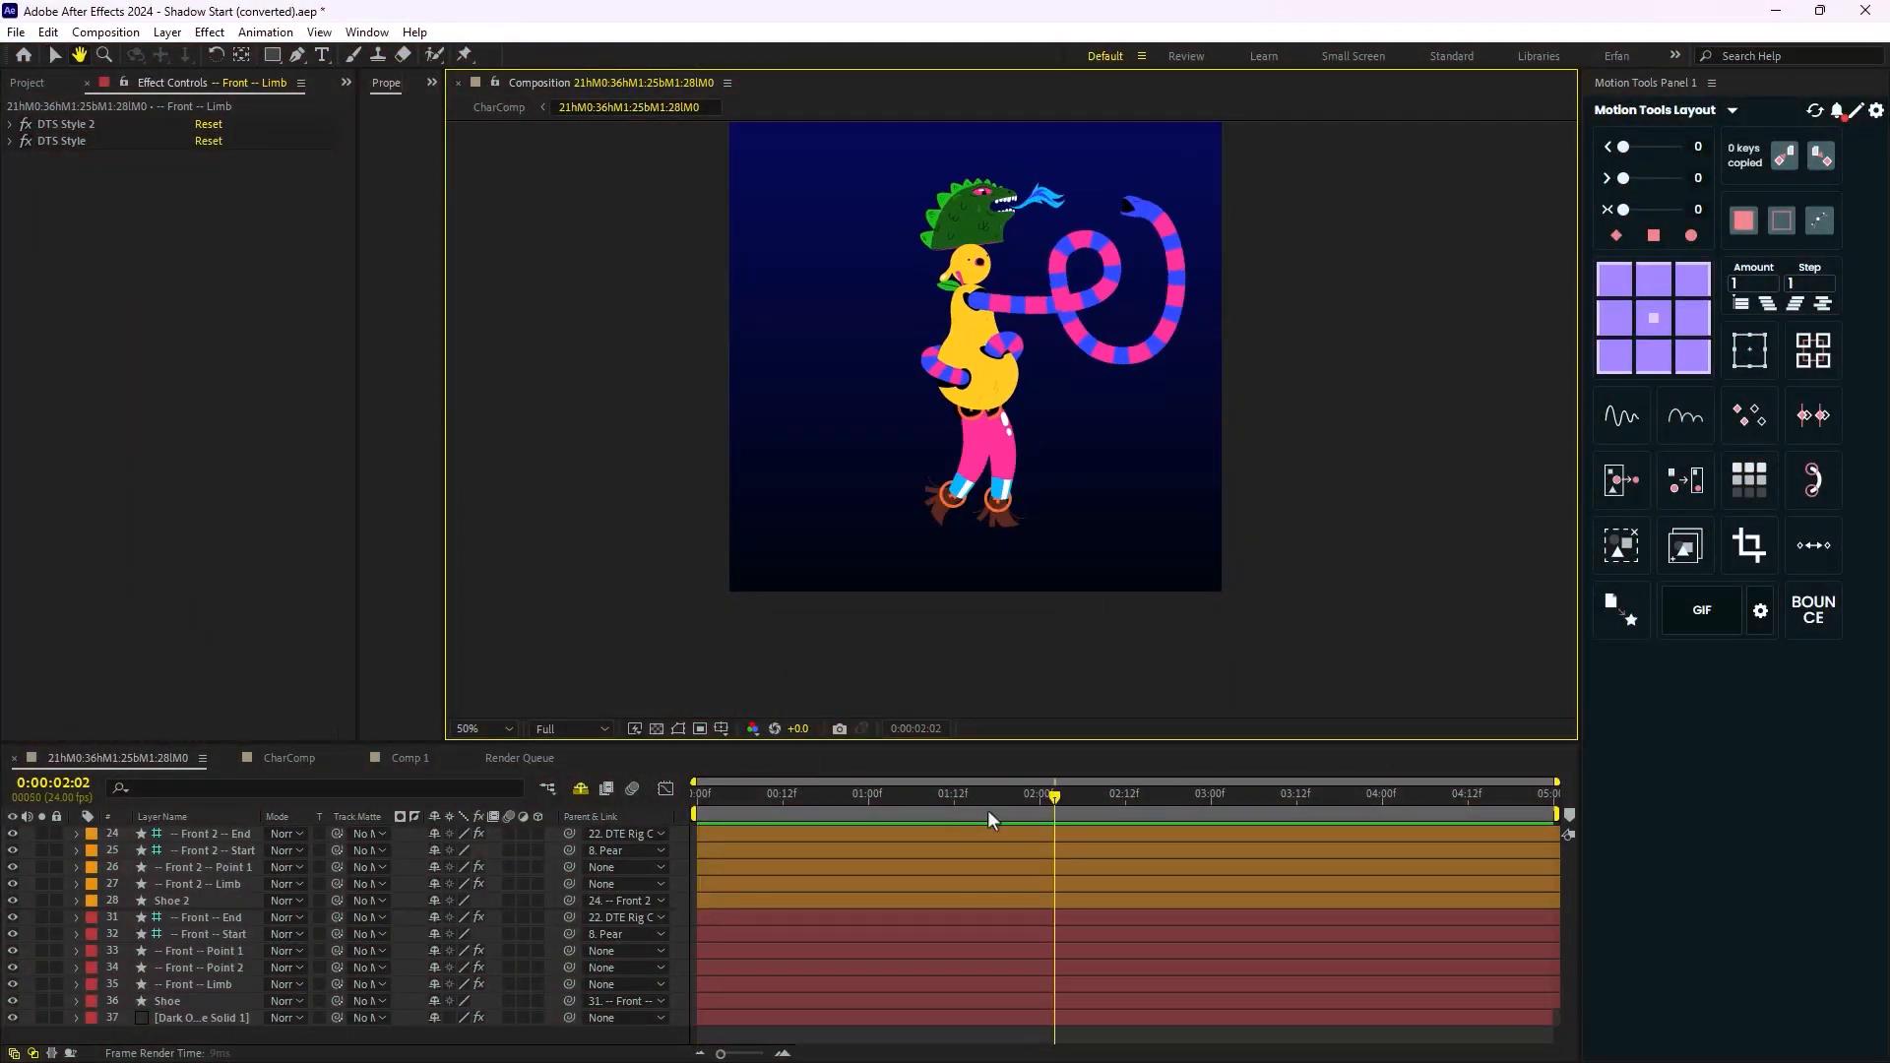
pyautogui.moveTo(1051, 801); pyautogui.dragTo(642, 839)
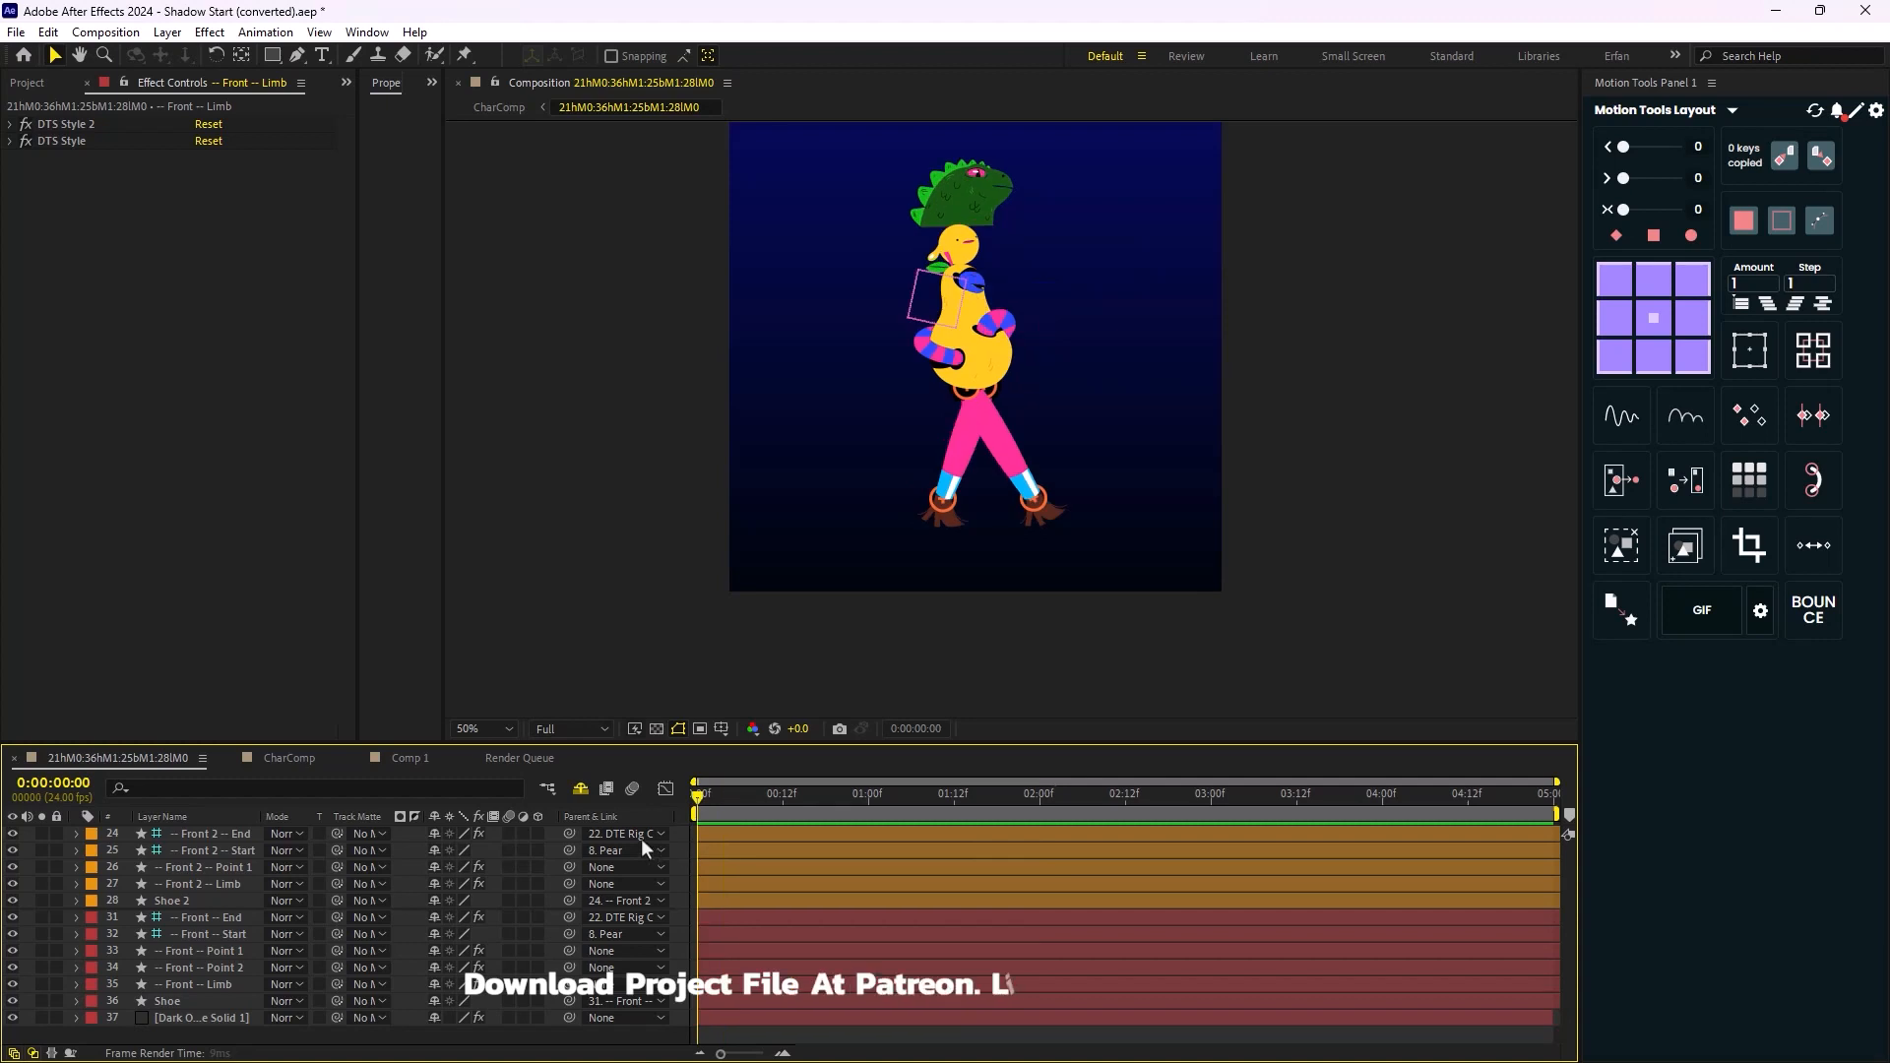
pyautogui.click(223, 984)
pyautogui.press('.')
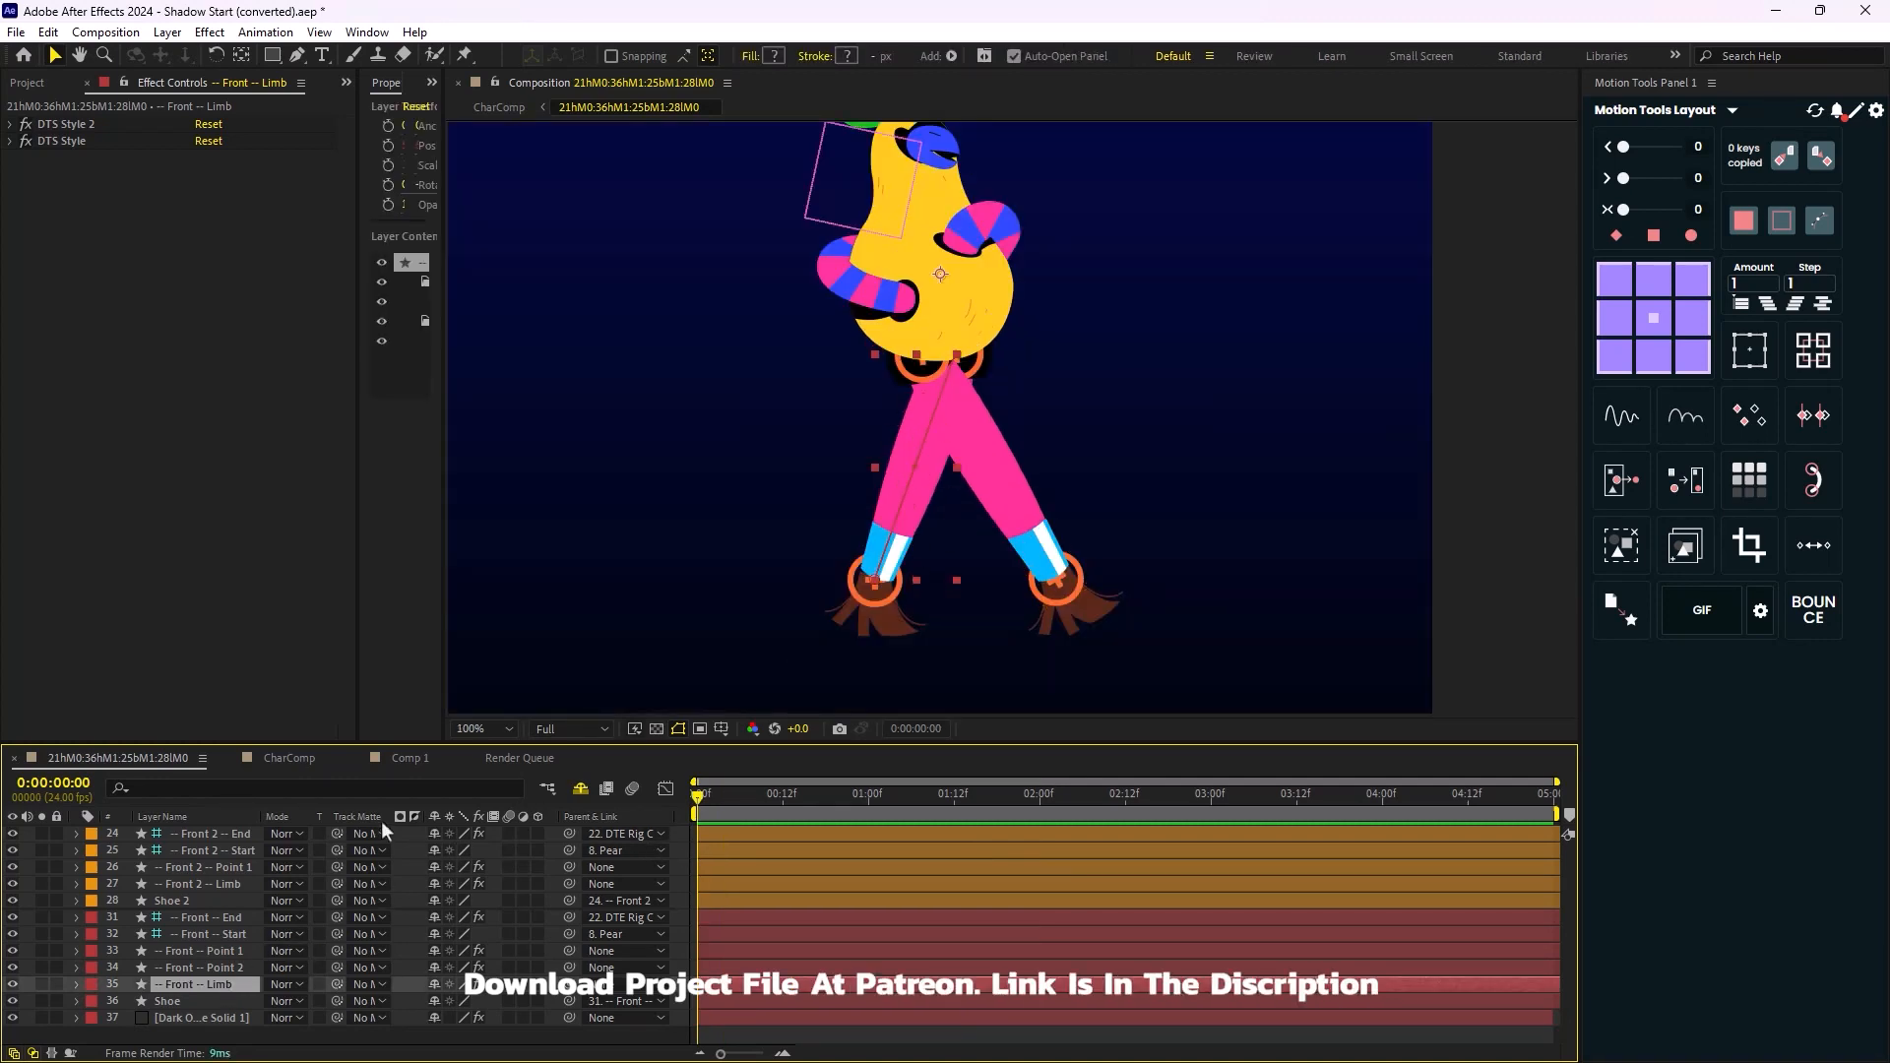
pyautogui.hotkey('ctrl', 'space')
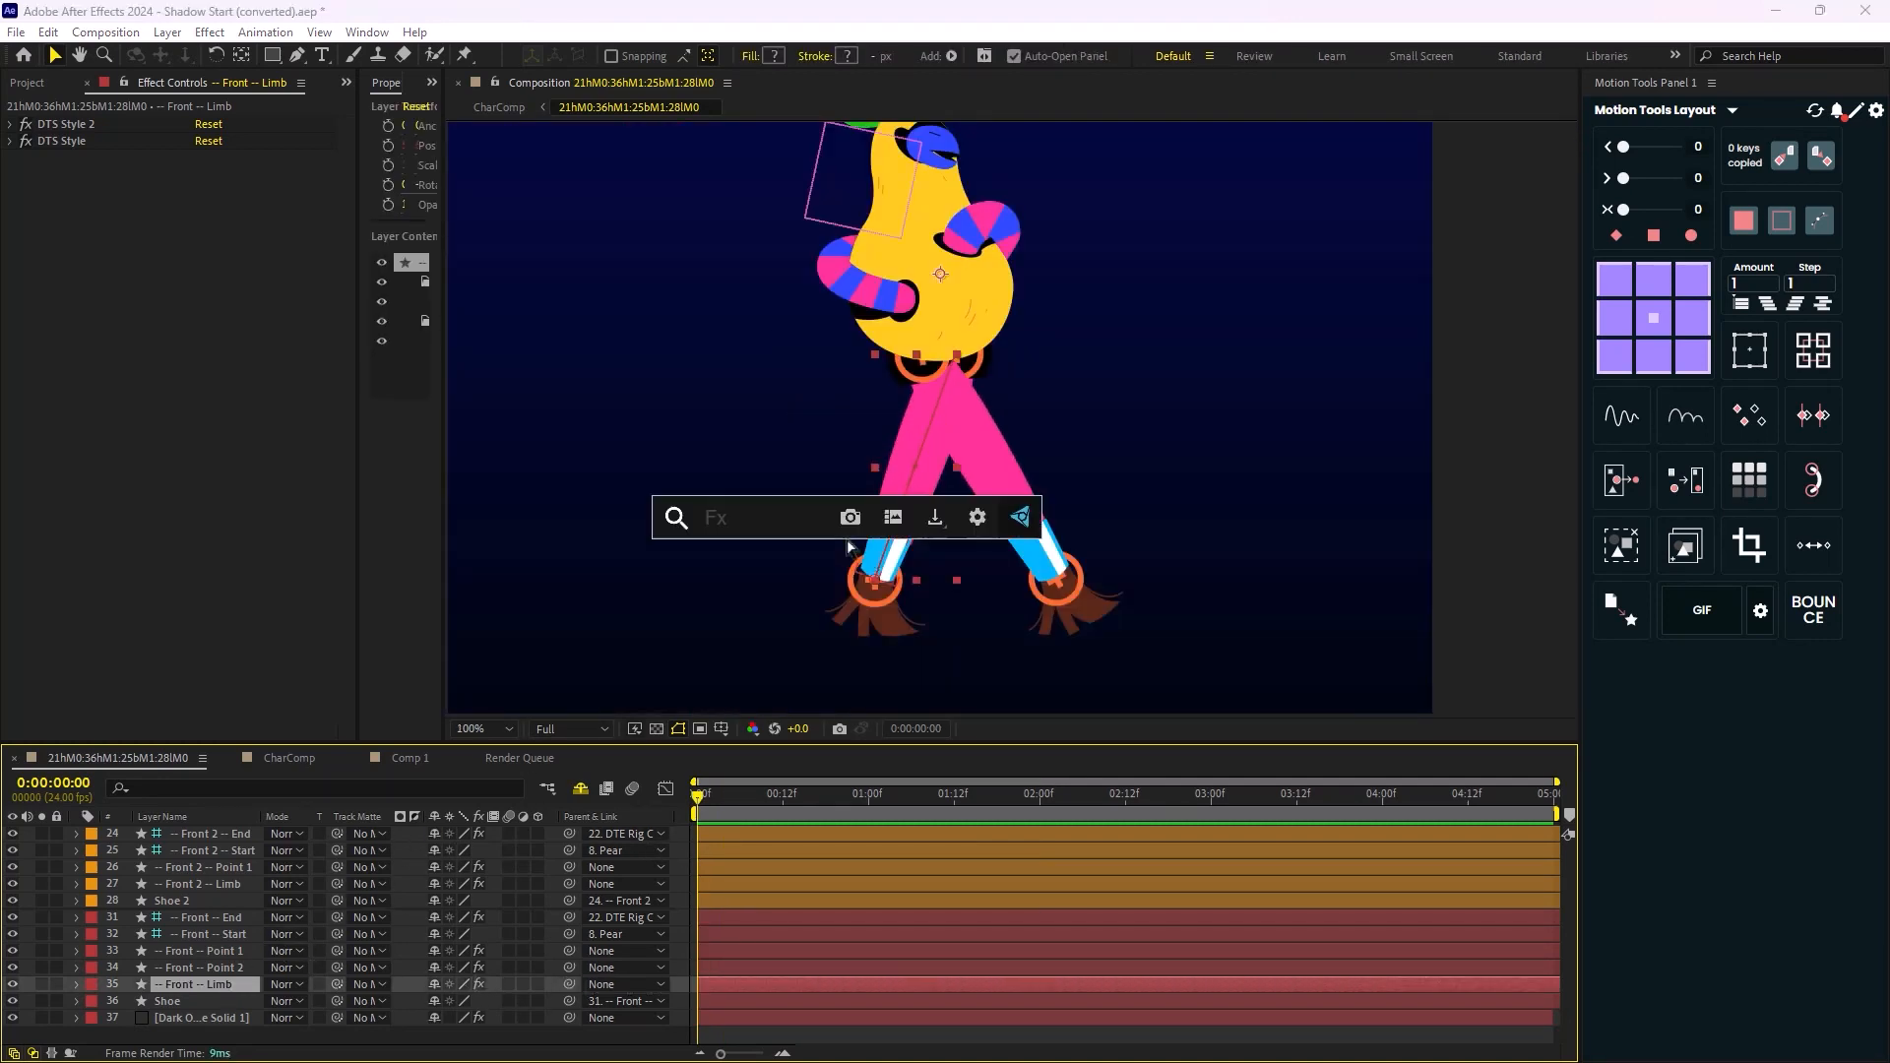
pyautogui.write('com')
pyautogui.press('Return')
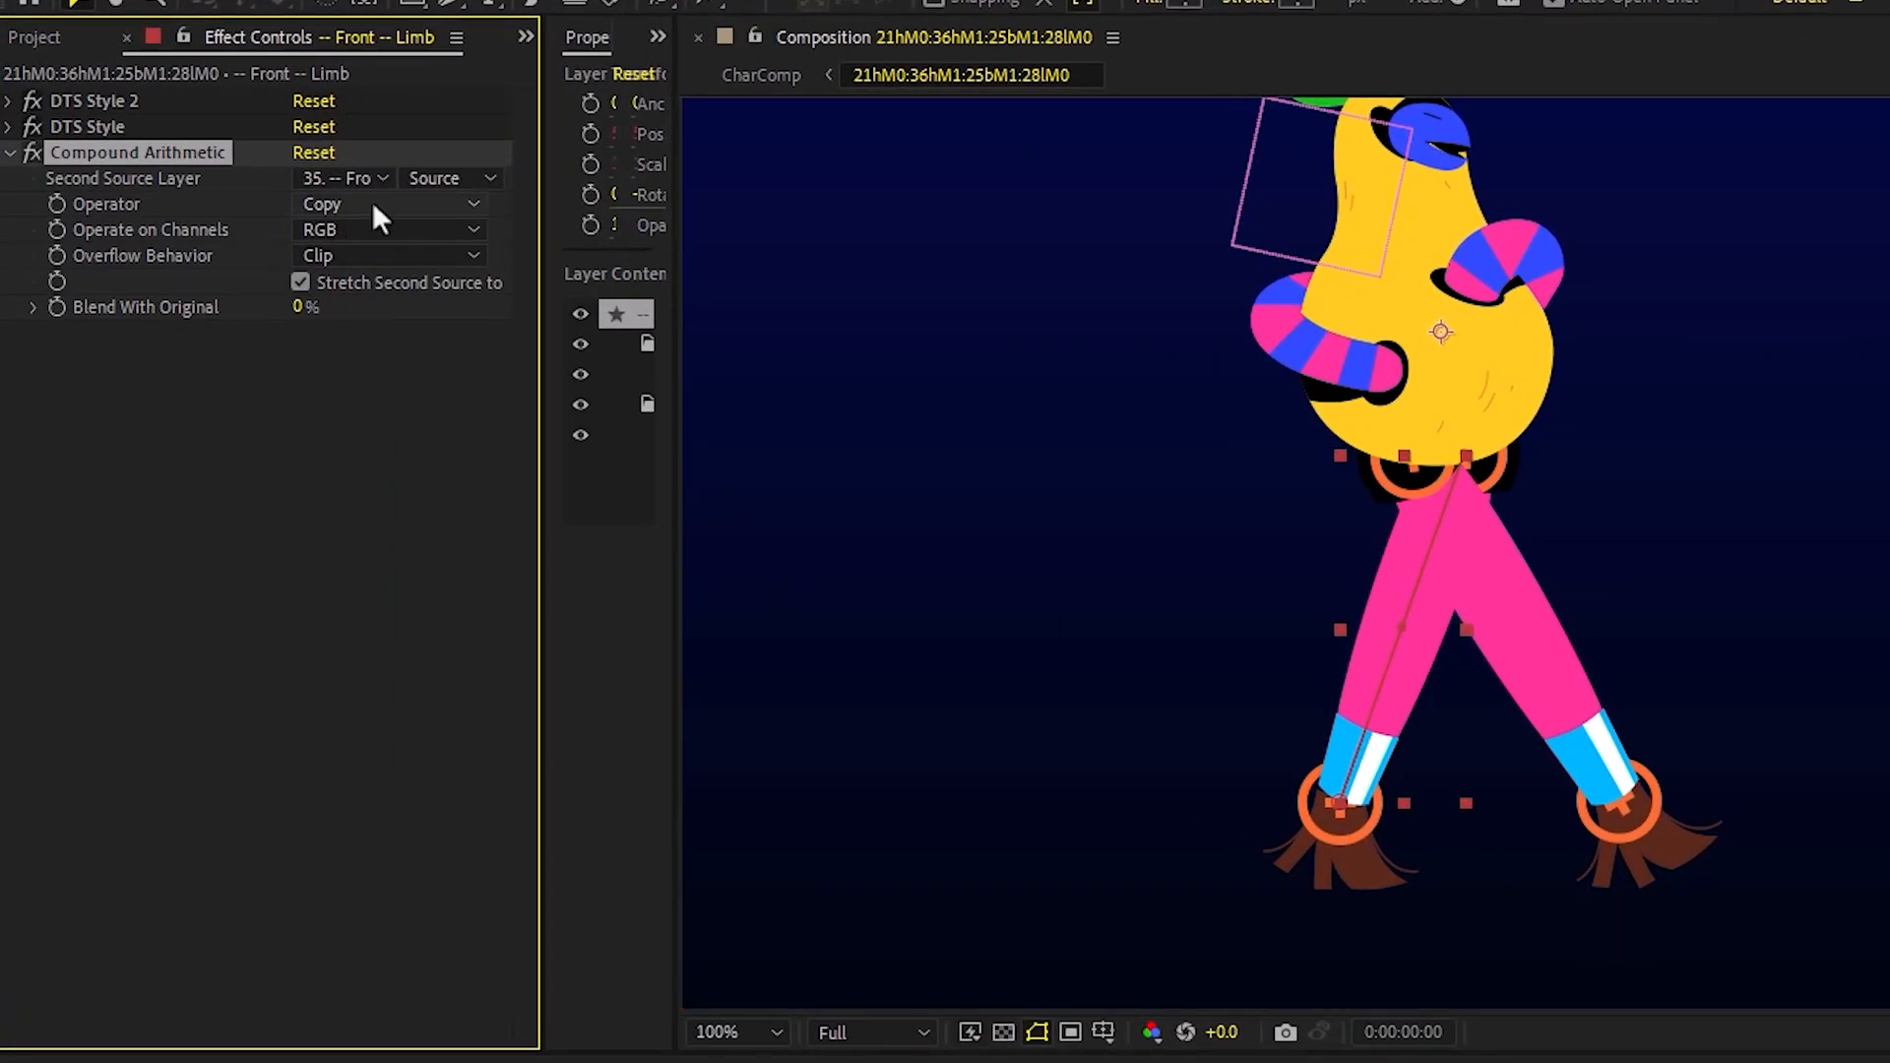
# Step: Set Compound Arithmetic's second source layer to -- Front 2 -- Limb and its Operate on Channels option to ARGB
pyautogui.click(372, 203)
pyautogui.click(374, 234)
pyautogui.click(362, 187)
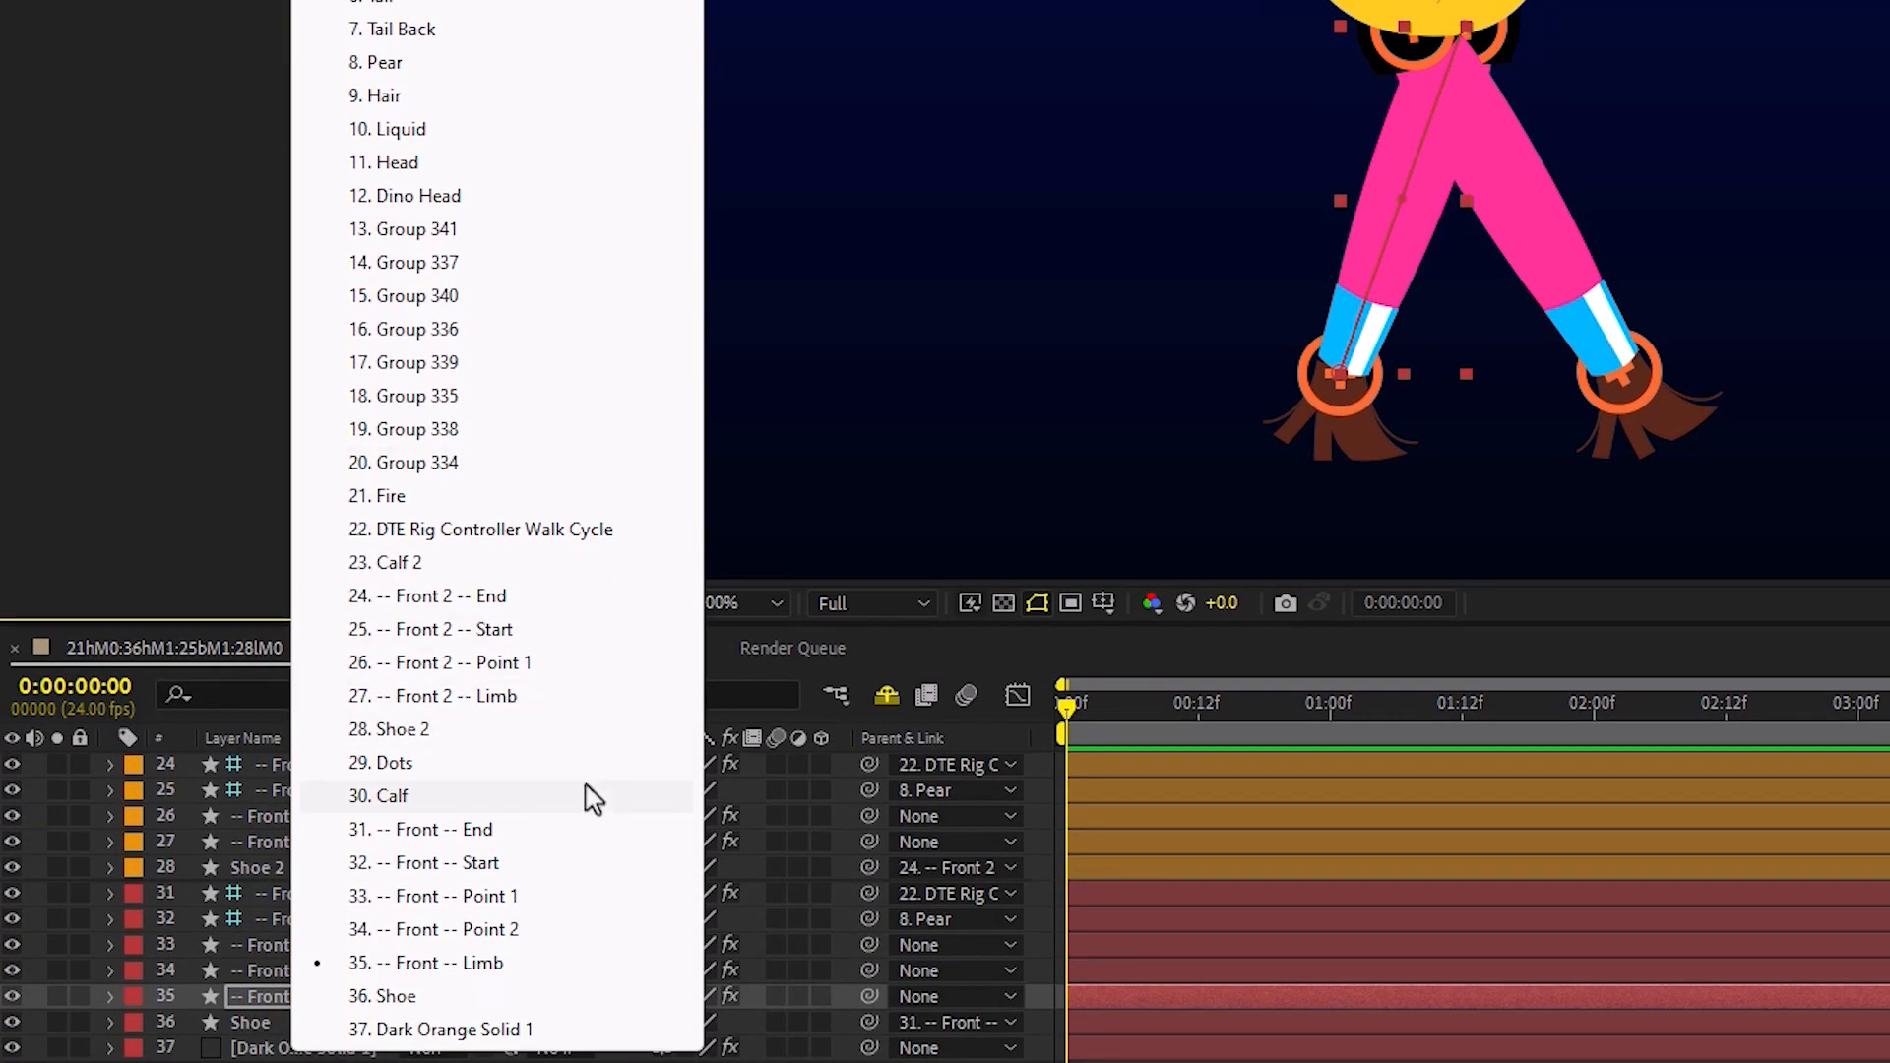
pyautogui.click(495, 696)
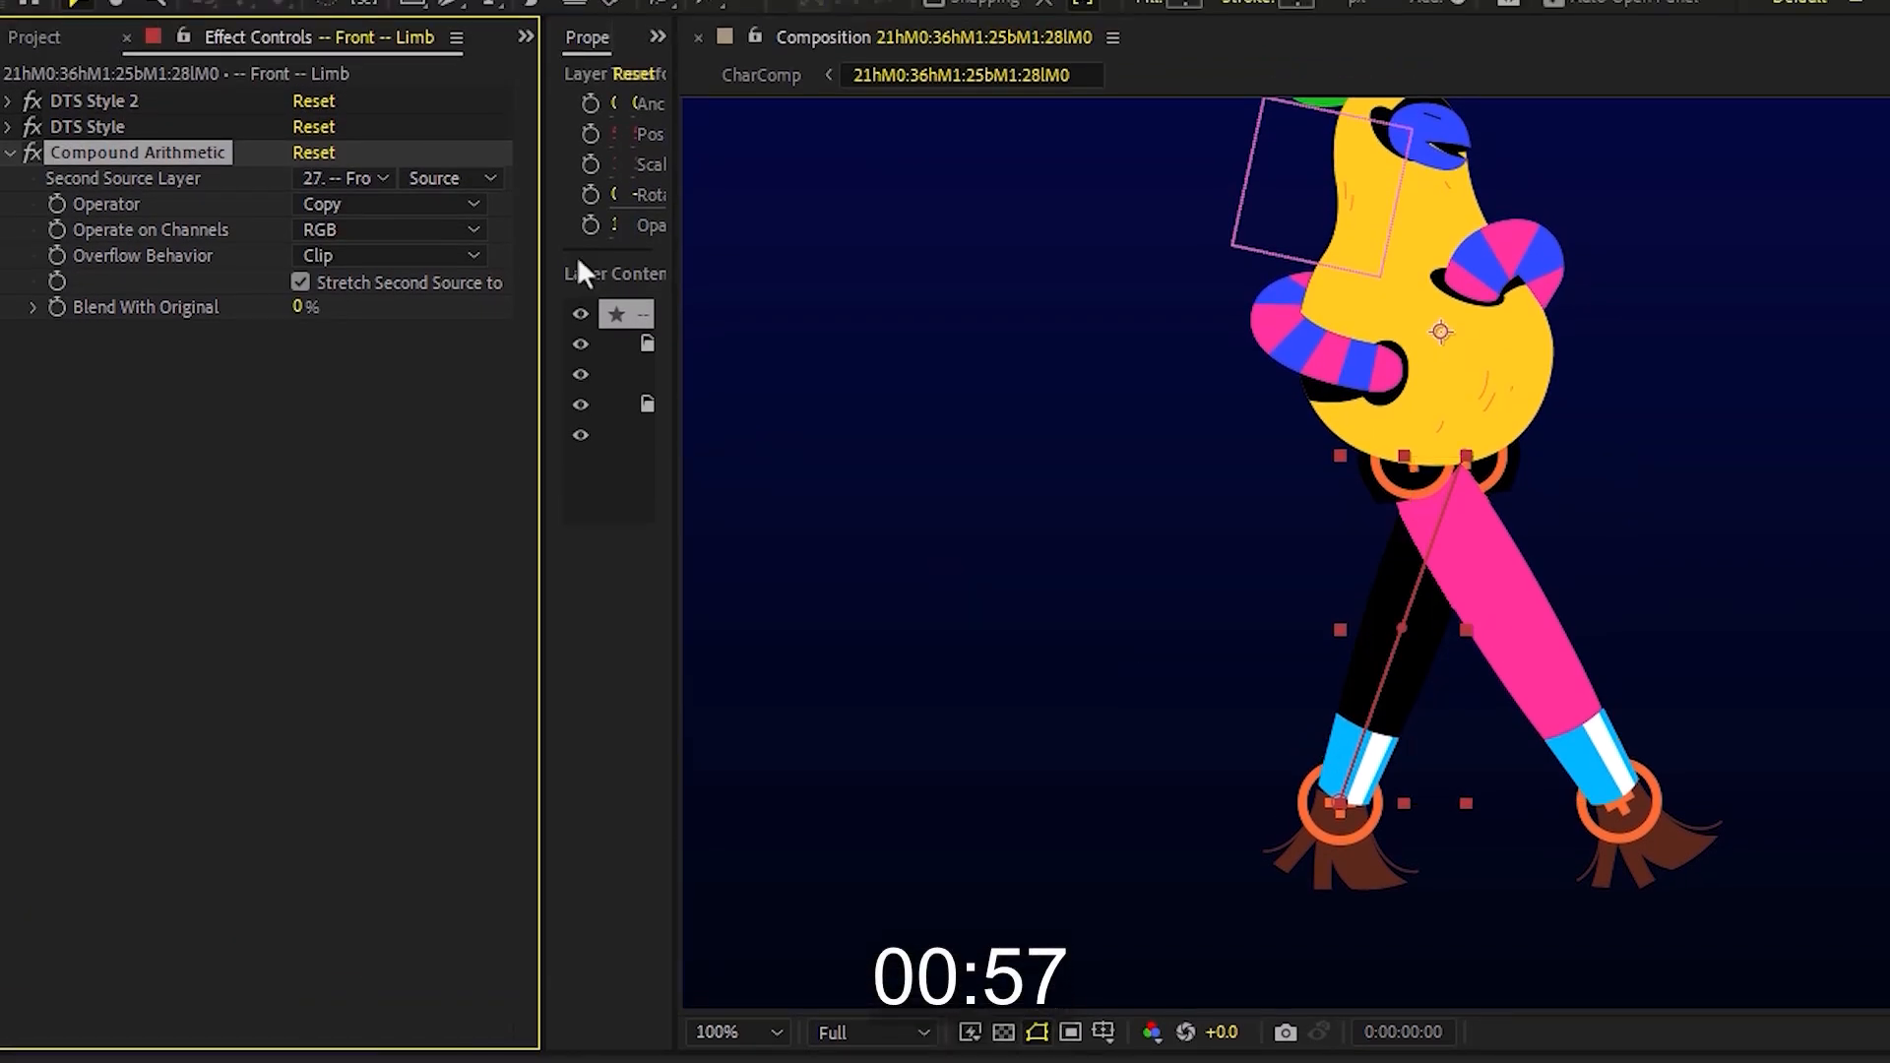
pyautogui.click(450, 231)
pyautogui.click(451, 293)
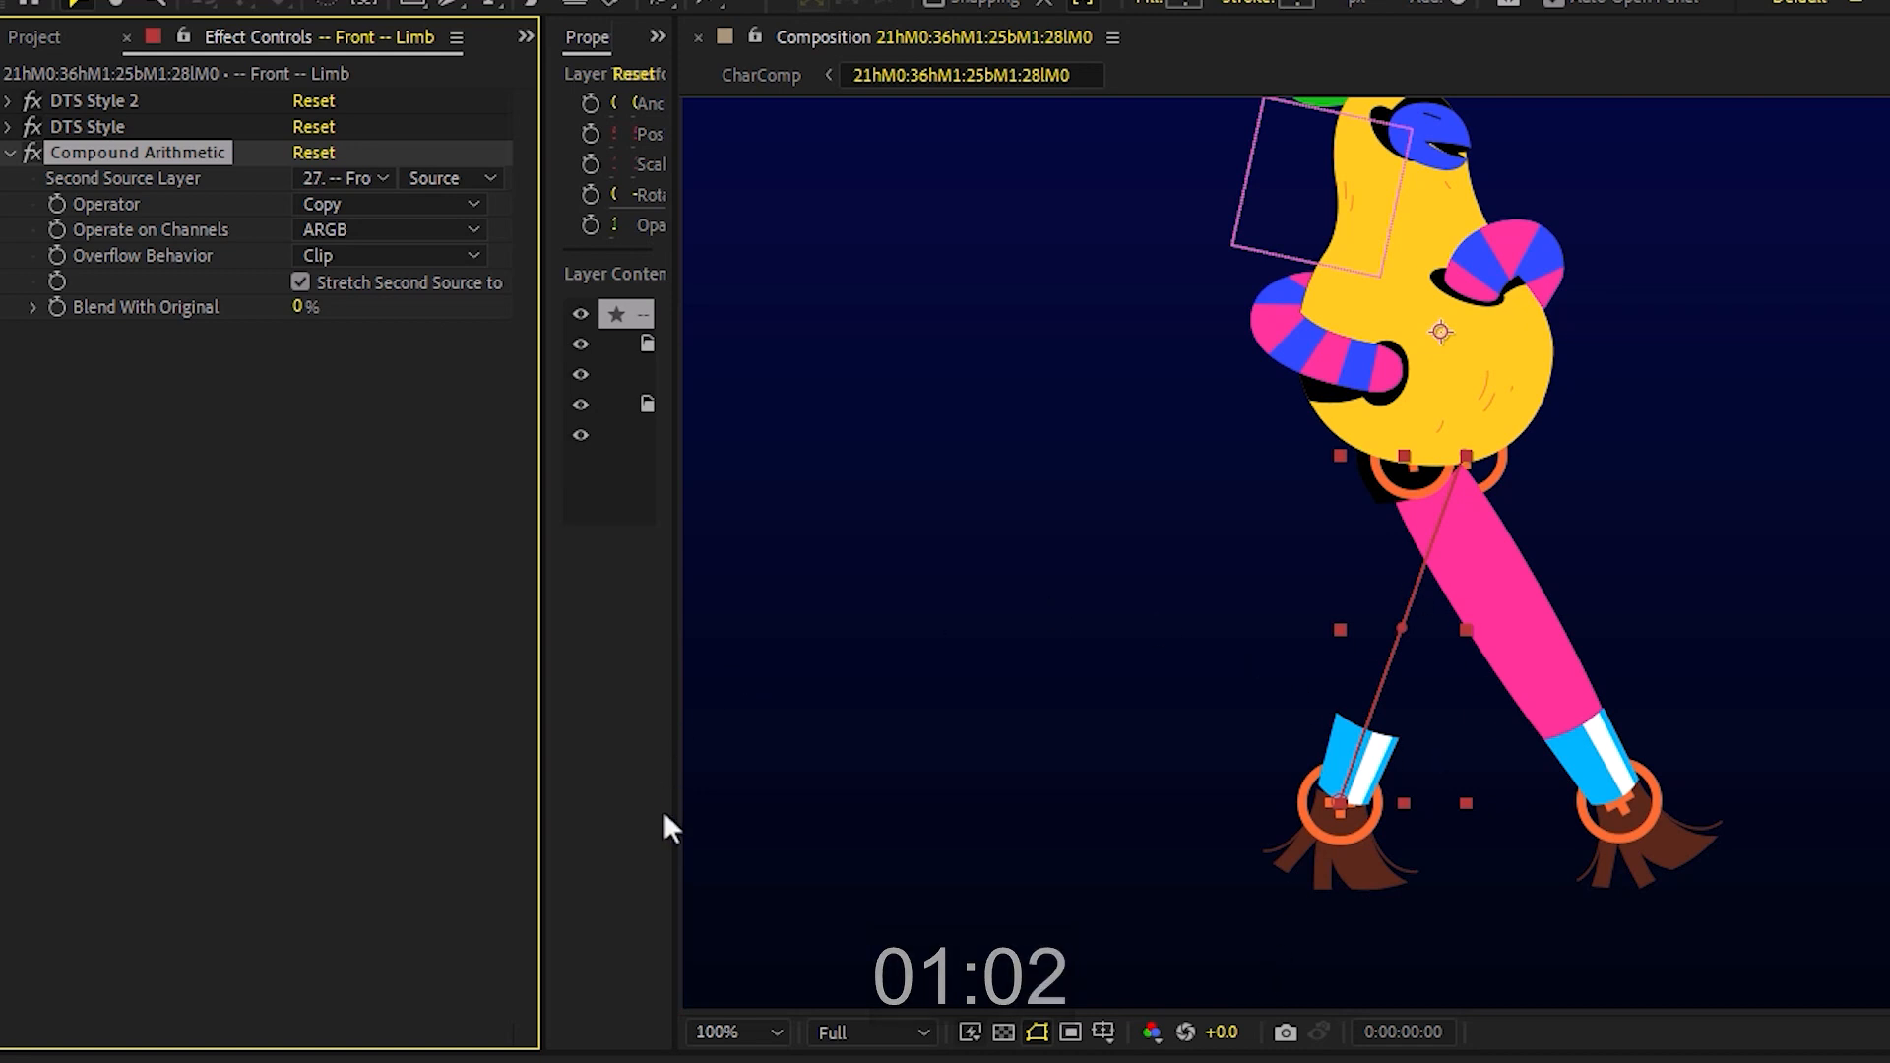
# Step: Add a Transform effect to the front limb and place its anchor point at about 517, 505 to offset the copied leg
pyautogui.hotkey('ctrl', 'space')
pyautogui.write('tra')
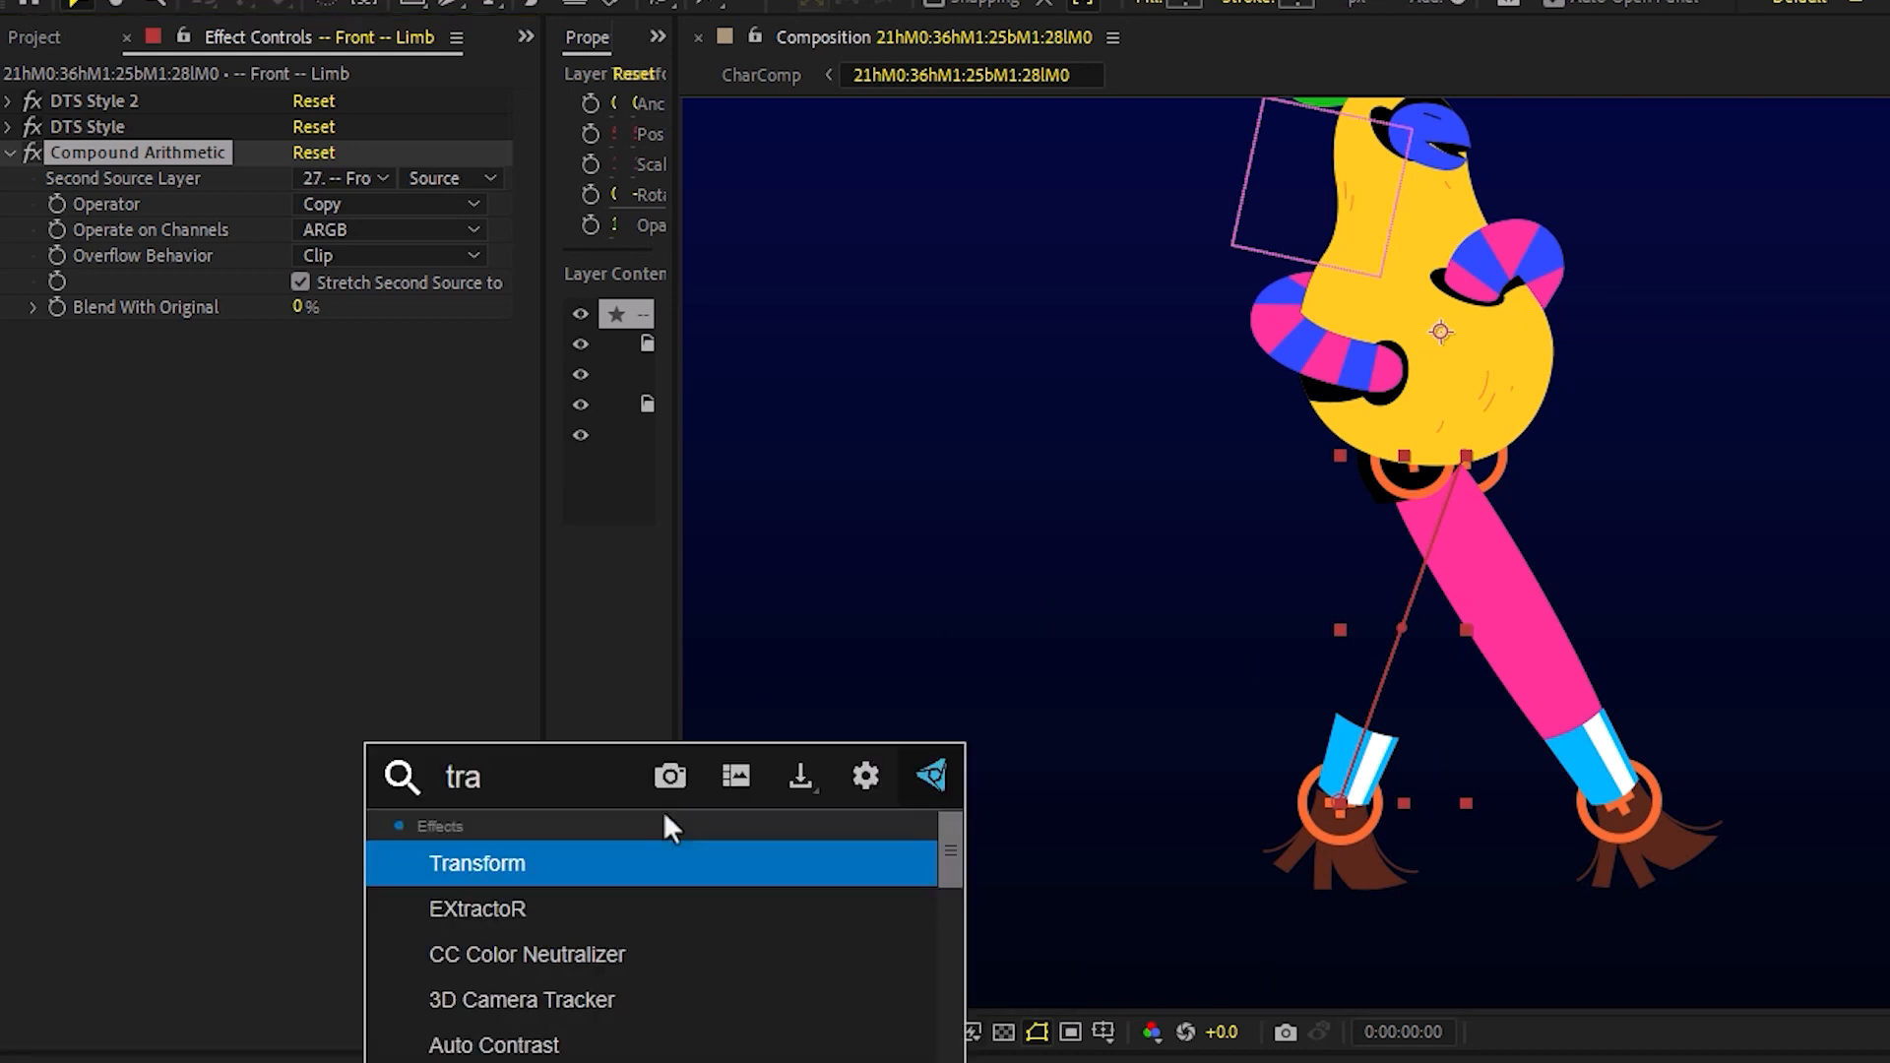
pyautogui.press('Return')
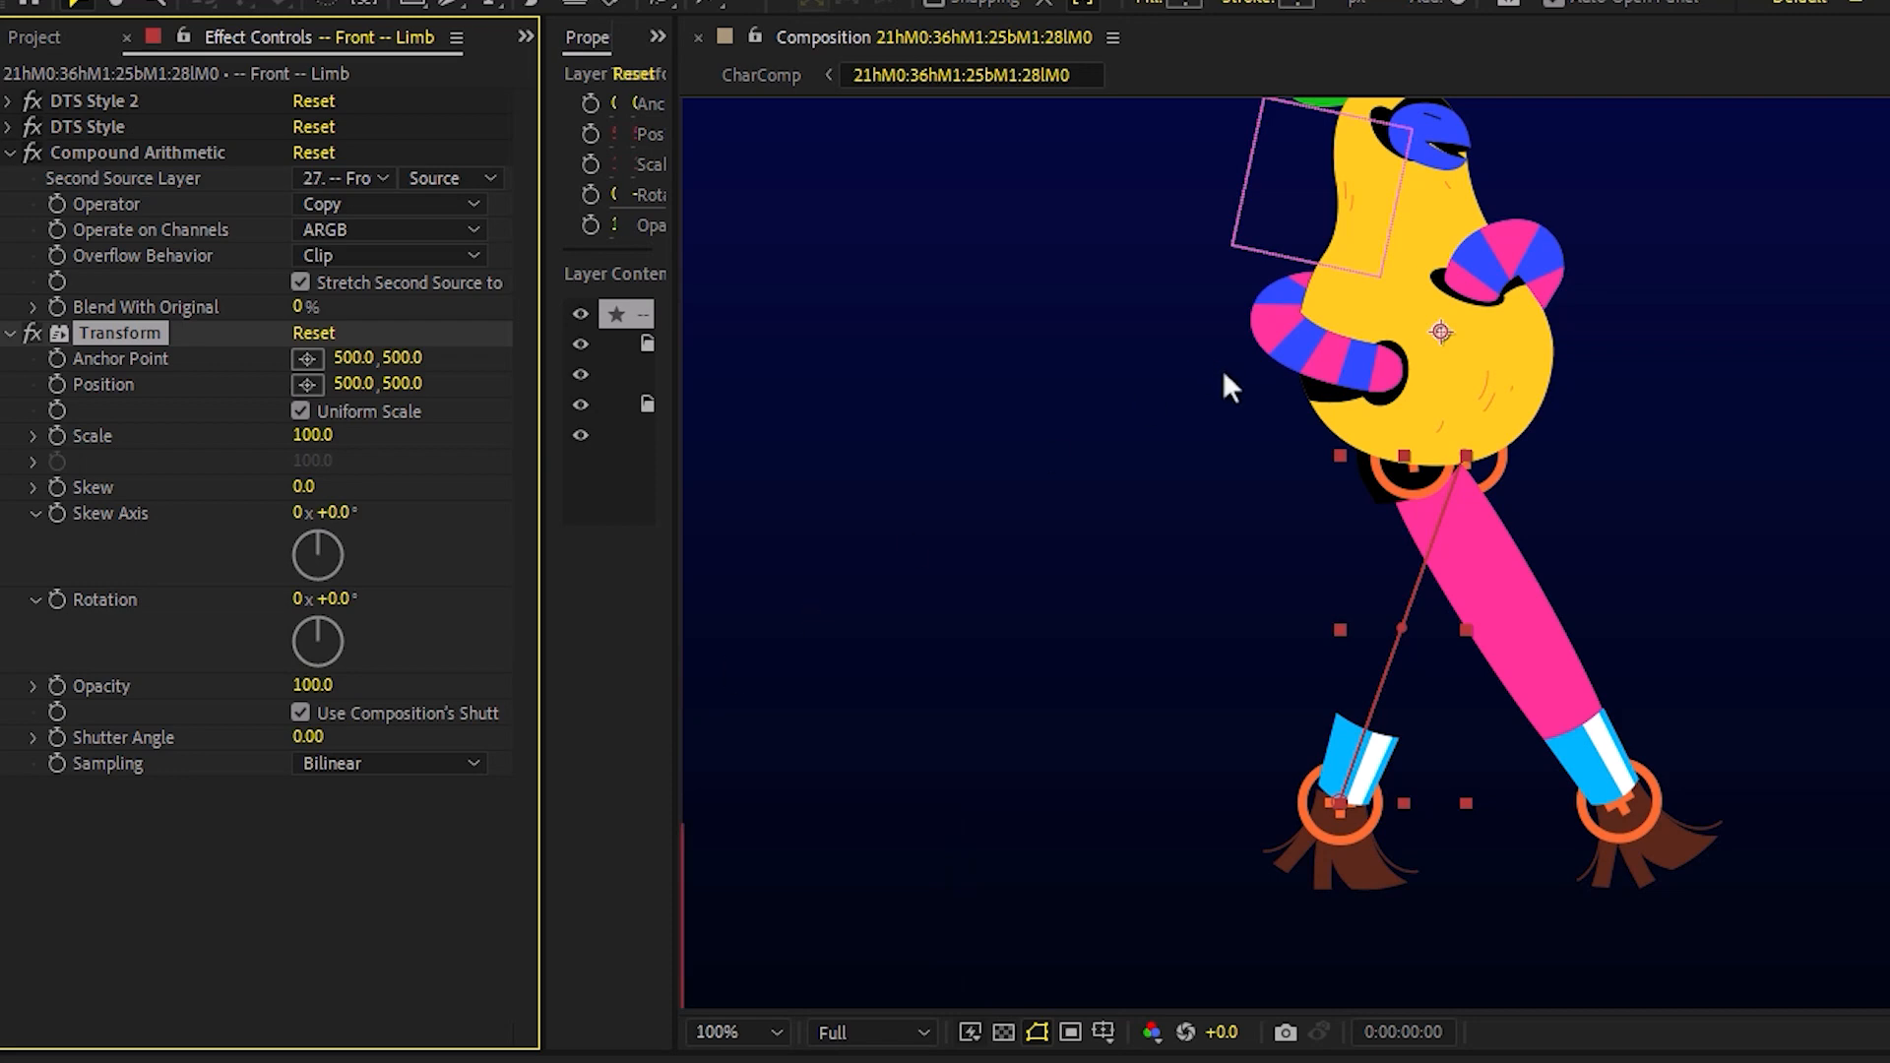
pyautogui.click(307, 359)
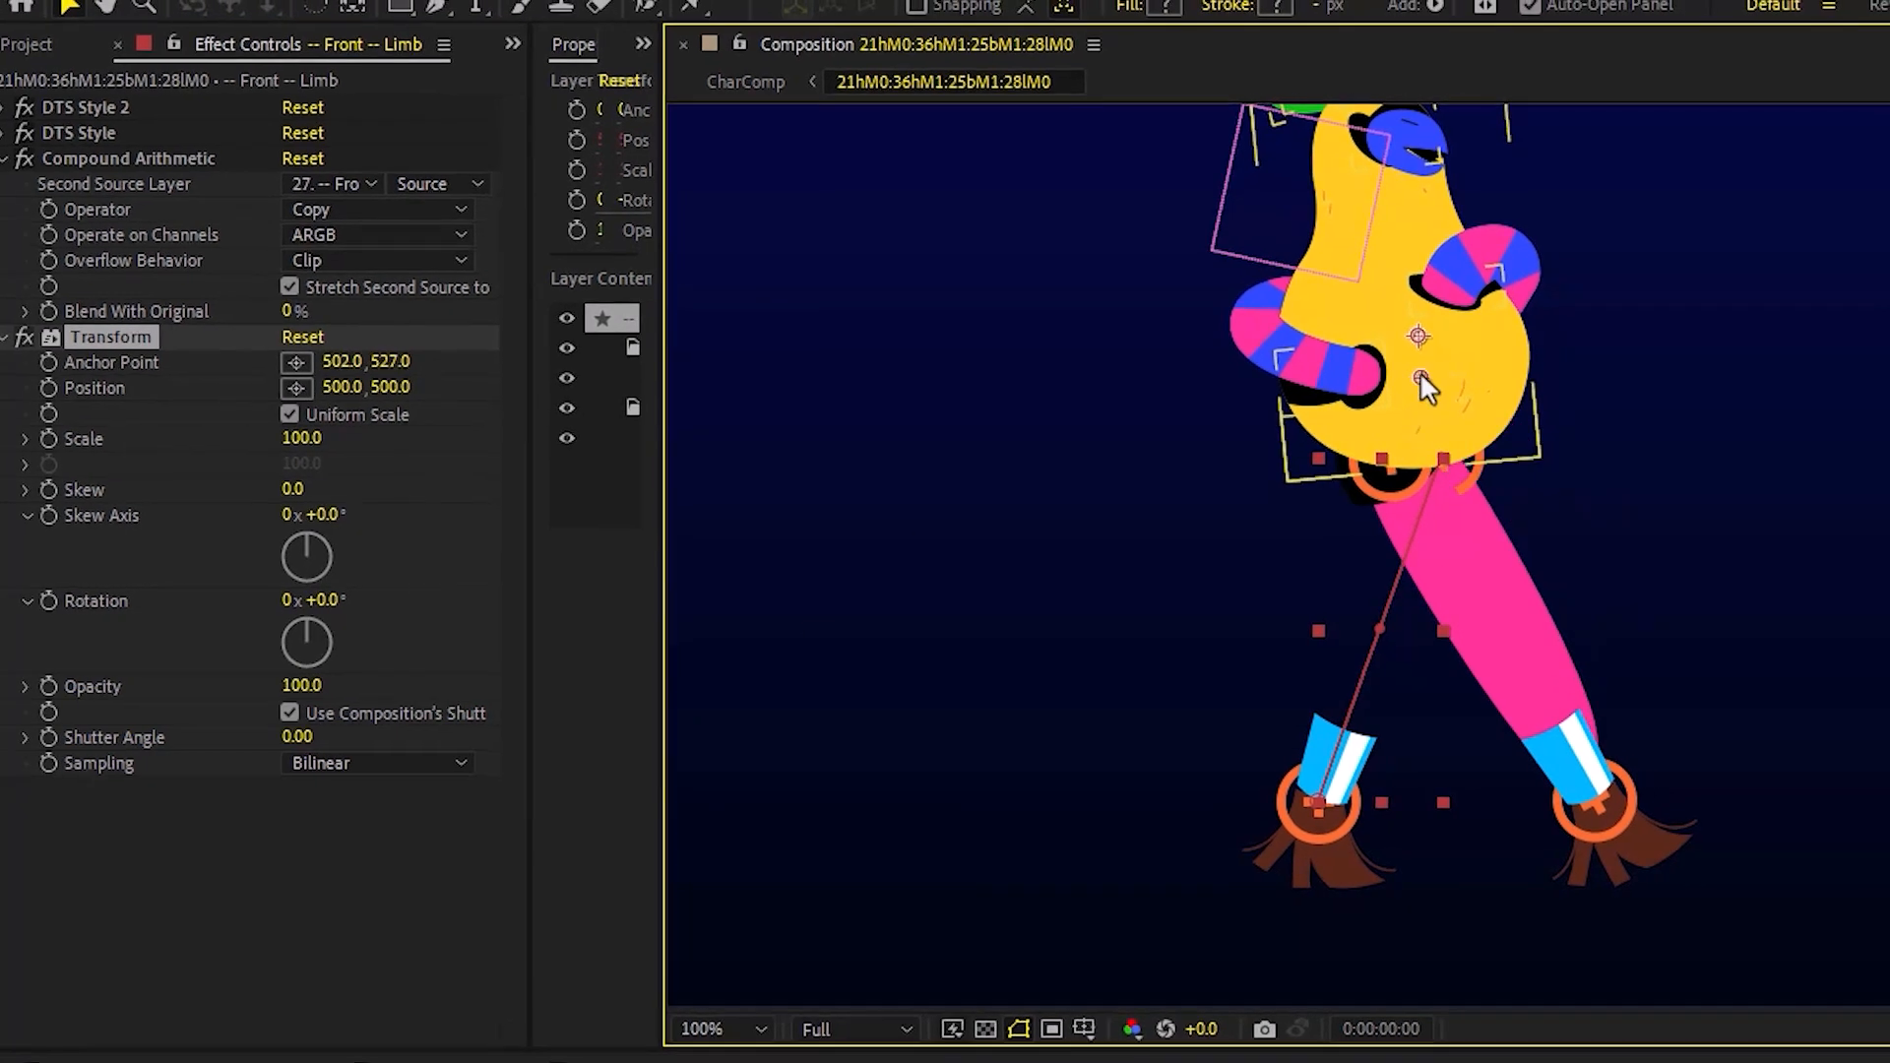
pyautogui.click(1466, 341)
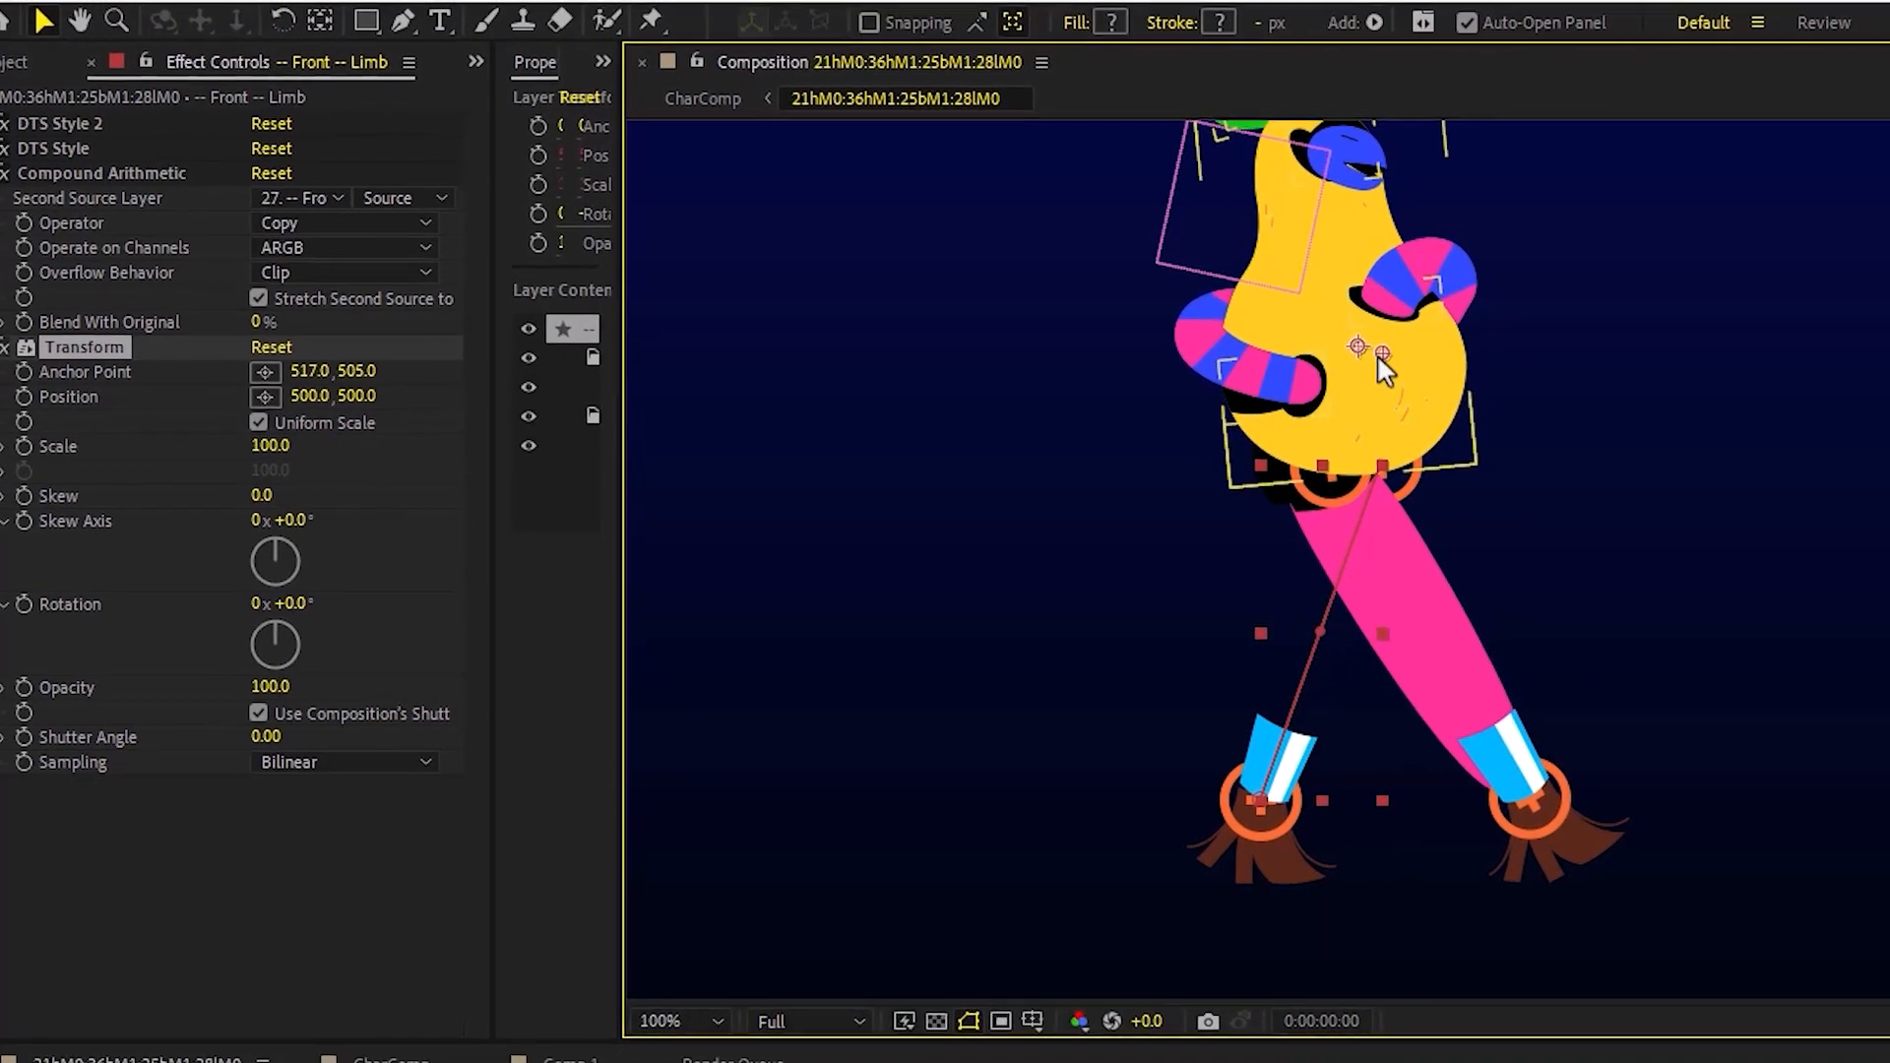
# Step: Add a Fill effect to the front limb and set its color to black
pyautogui.hotkey('ctrl', 'space')
pyautogui.write('fil')
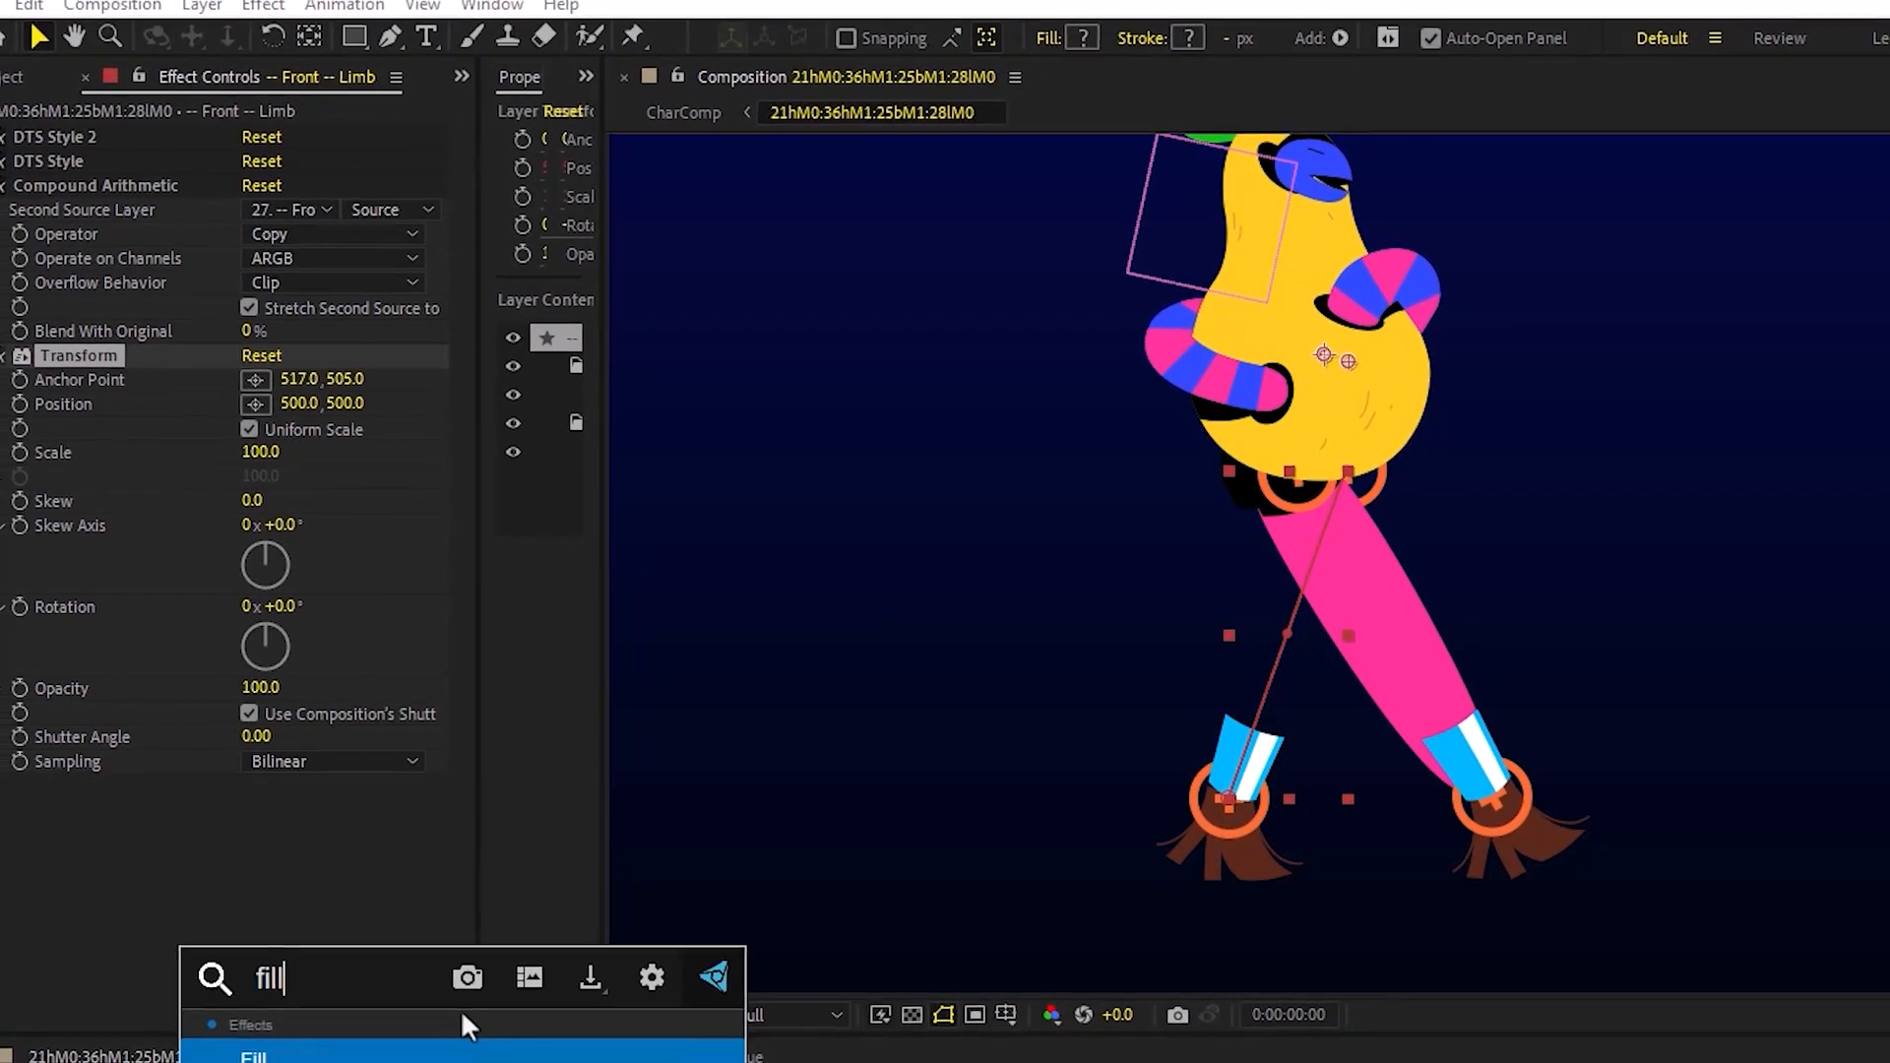
pyautogui.press('Return')
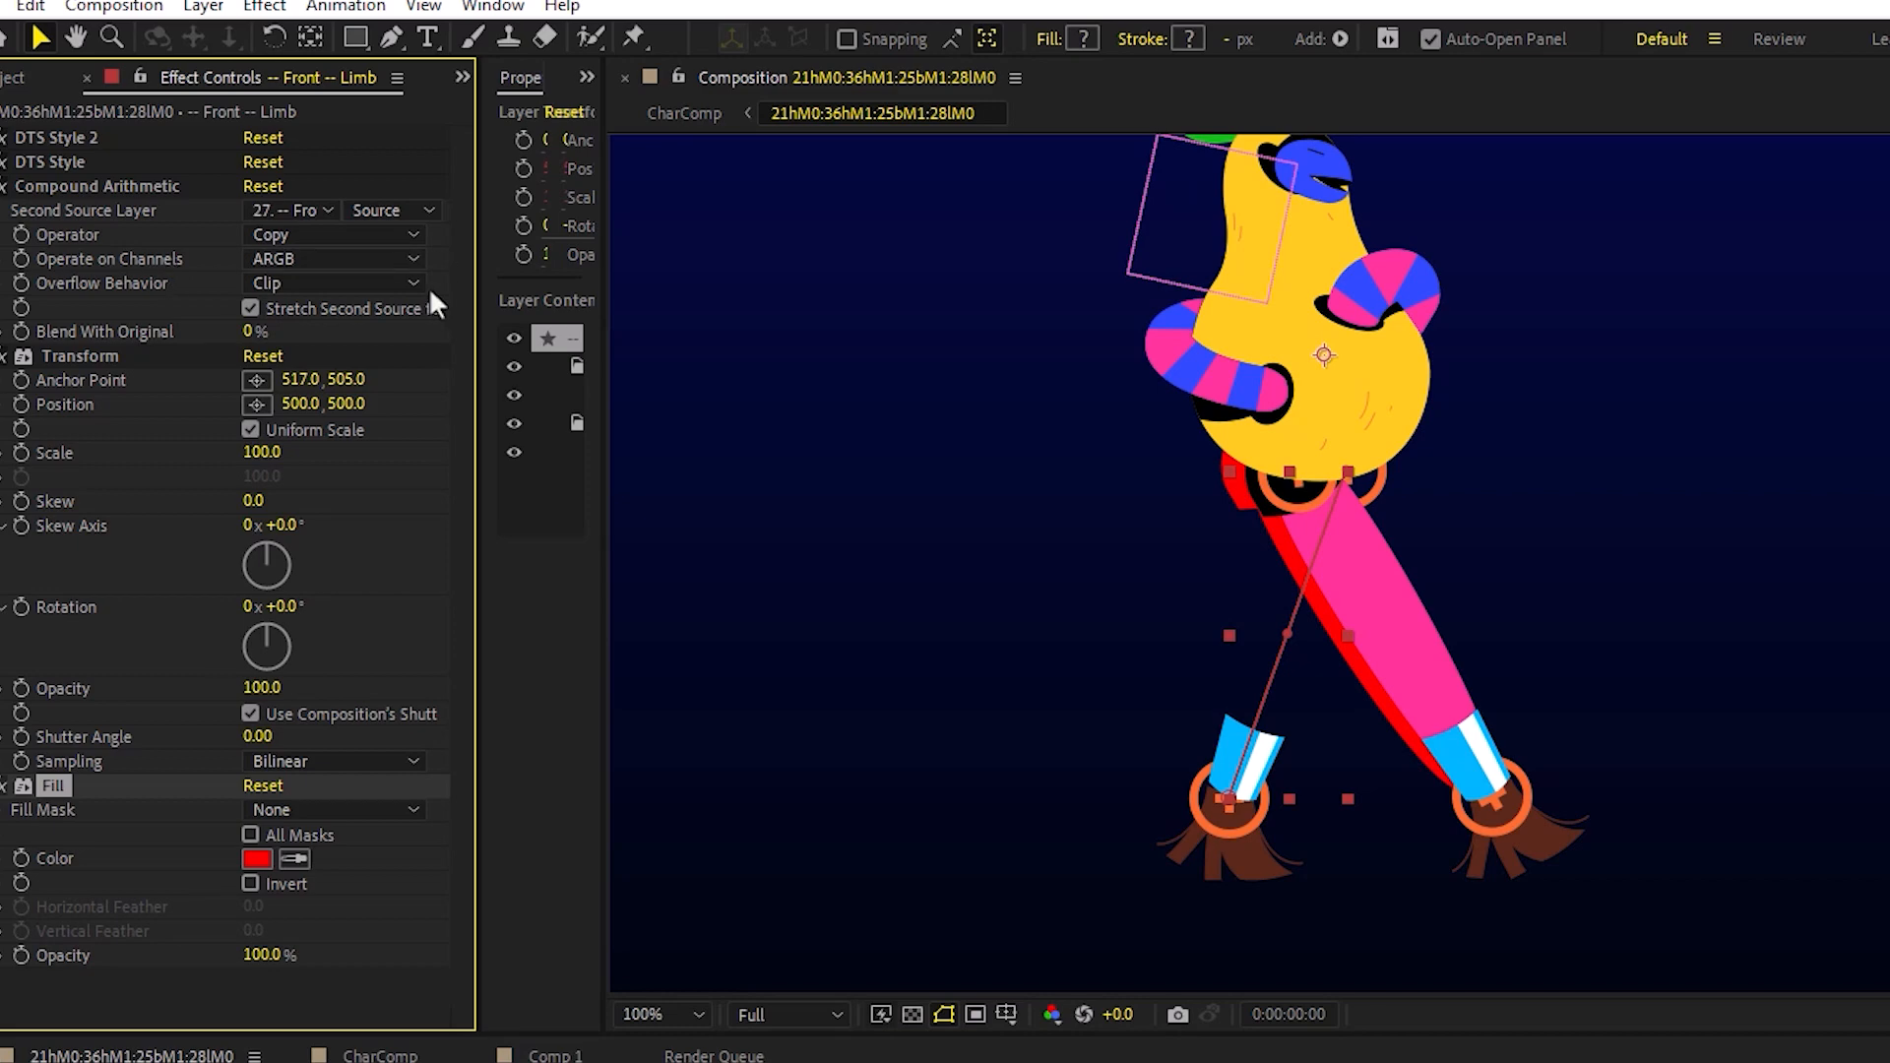
pyautogui.click(257, 858)
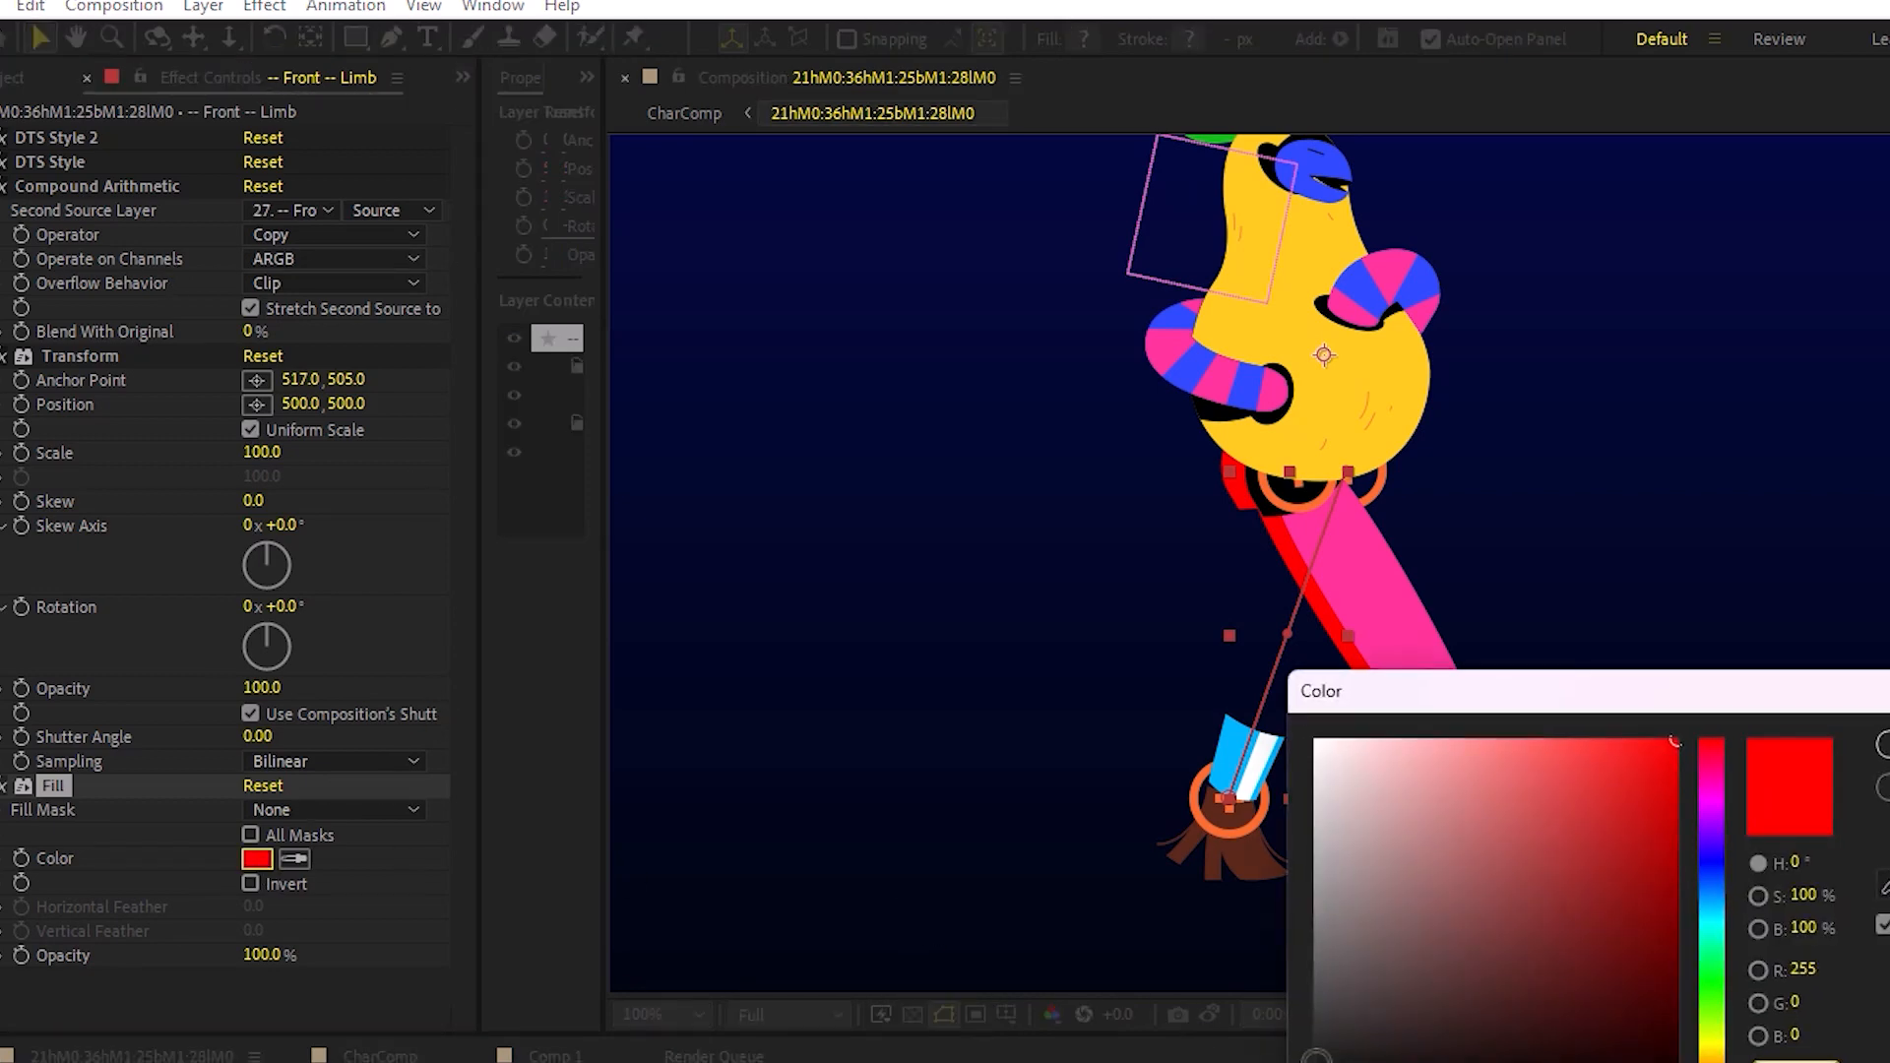
pyautogui.press('Return')
# Step: Add a Set Matte effect to the front limb below the Fill effect
pyautogui.hotkey('ctrl', 'space')
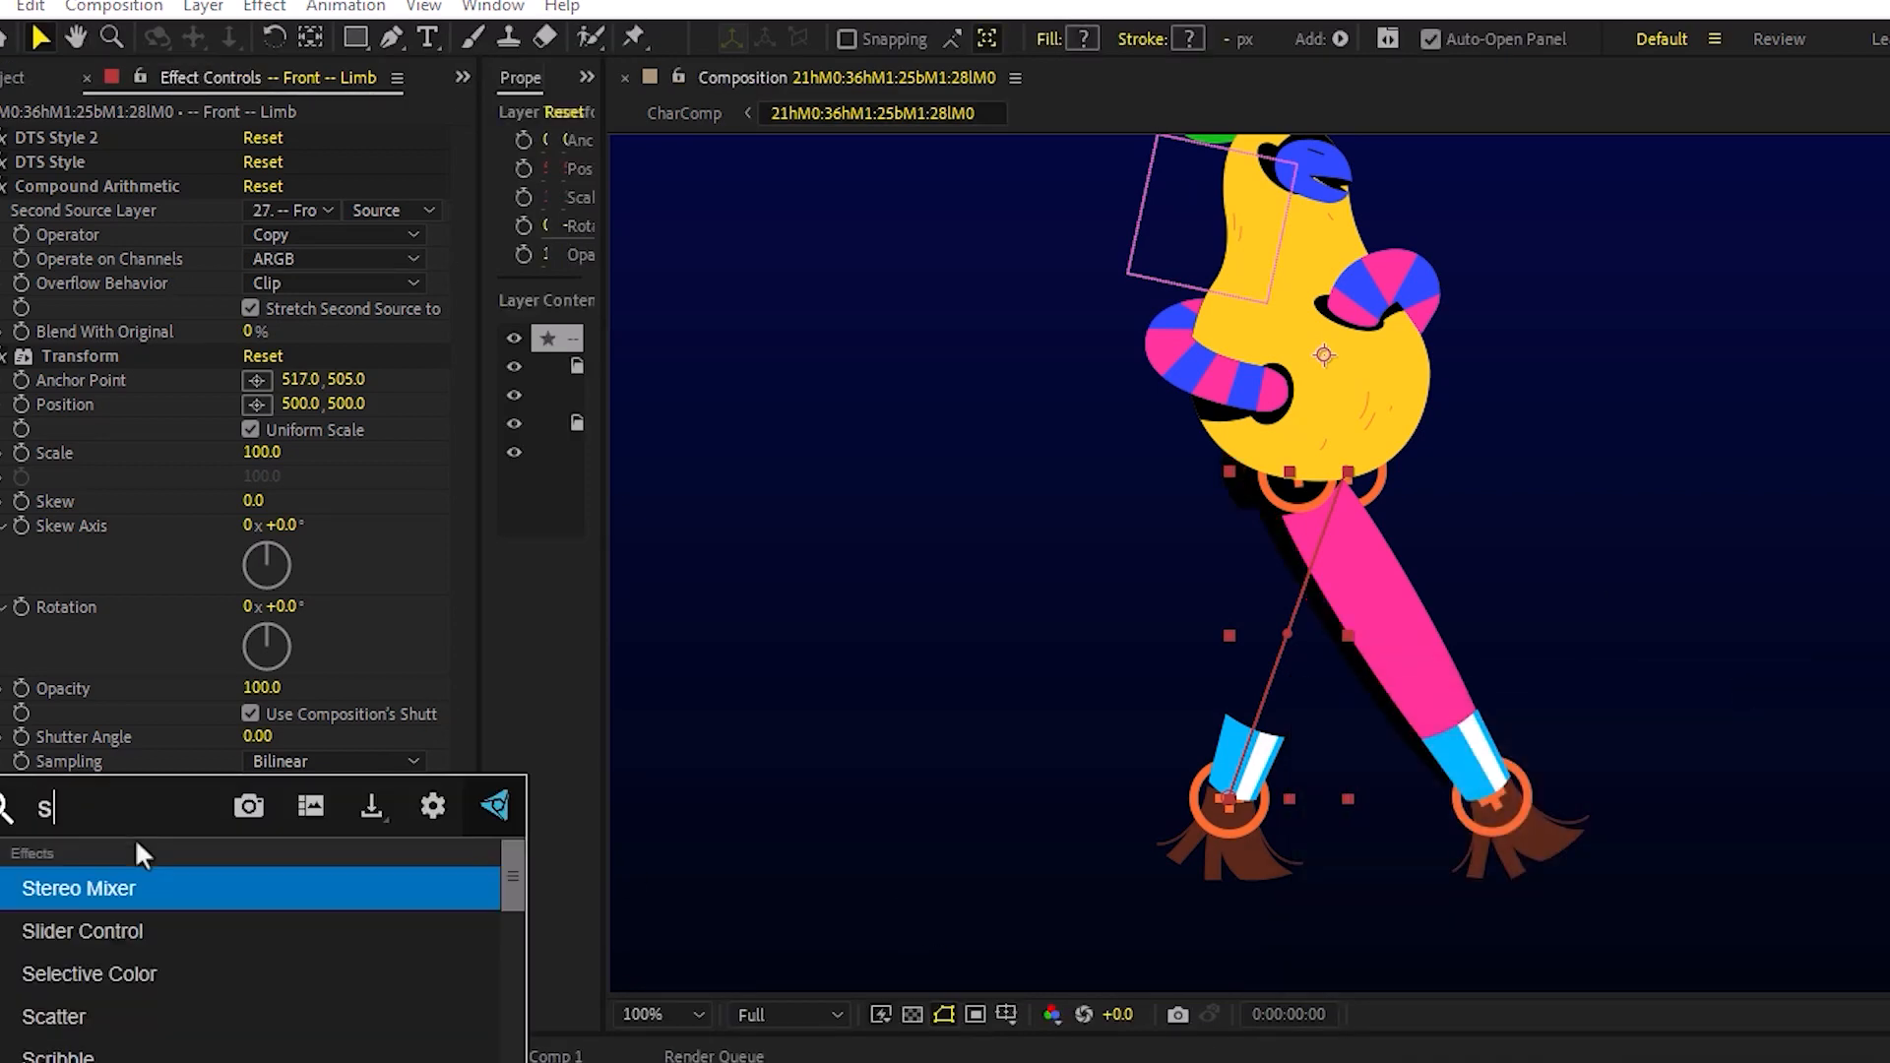
pyautogui.write('set')
pyautogui.click(126, 931)
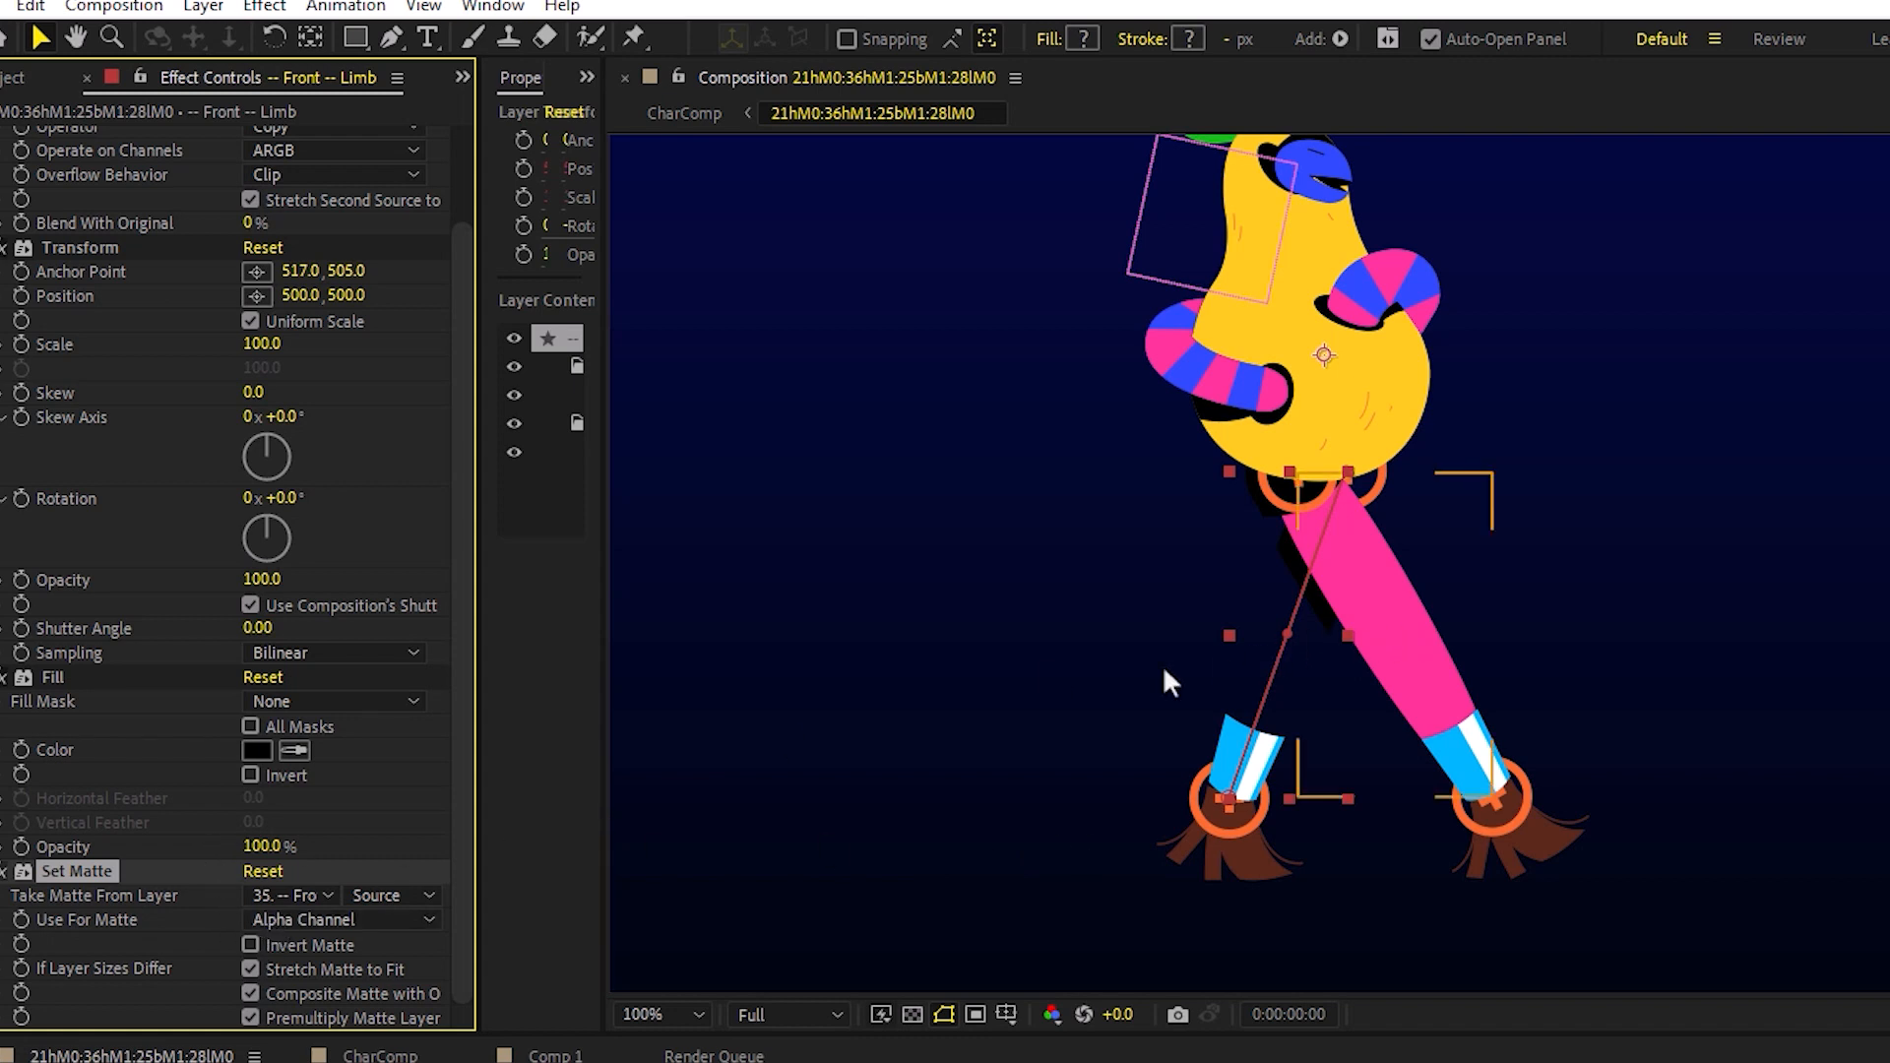
# Step: Add CC Composite to the front limb, set its transfer mode to Behind and turn off RGB Only
pyautogui.hotkey('ctrl', 'space')
pyautogui.write('cc co')
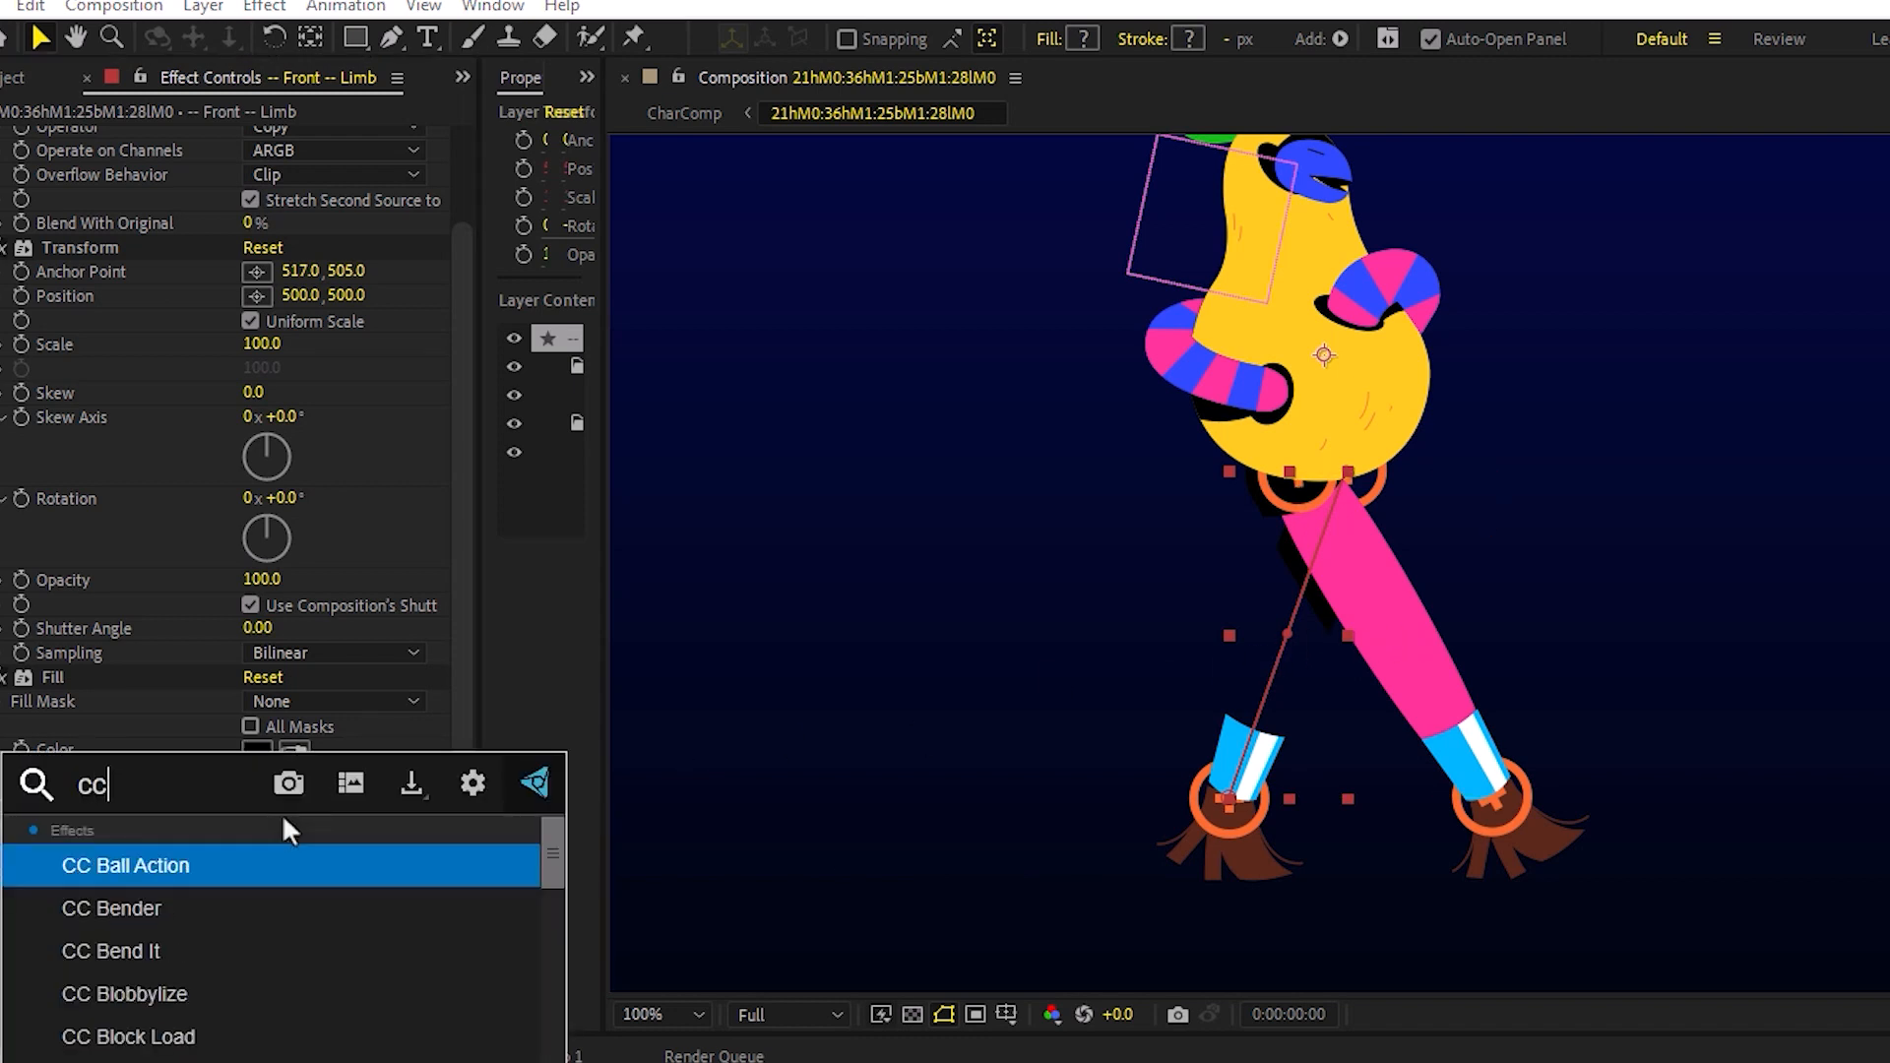
pyautogui.press('Down')
pyautogui.press('Down')
pyautogui.press('Return')
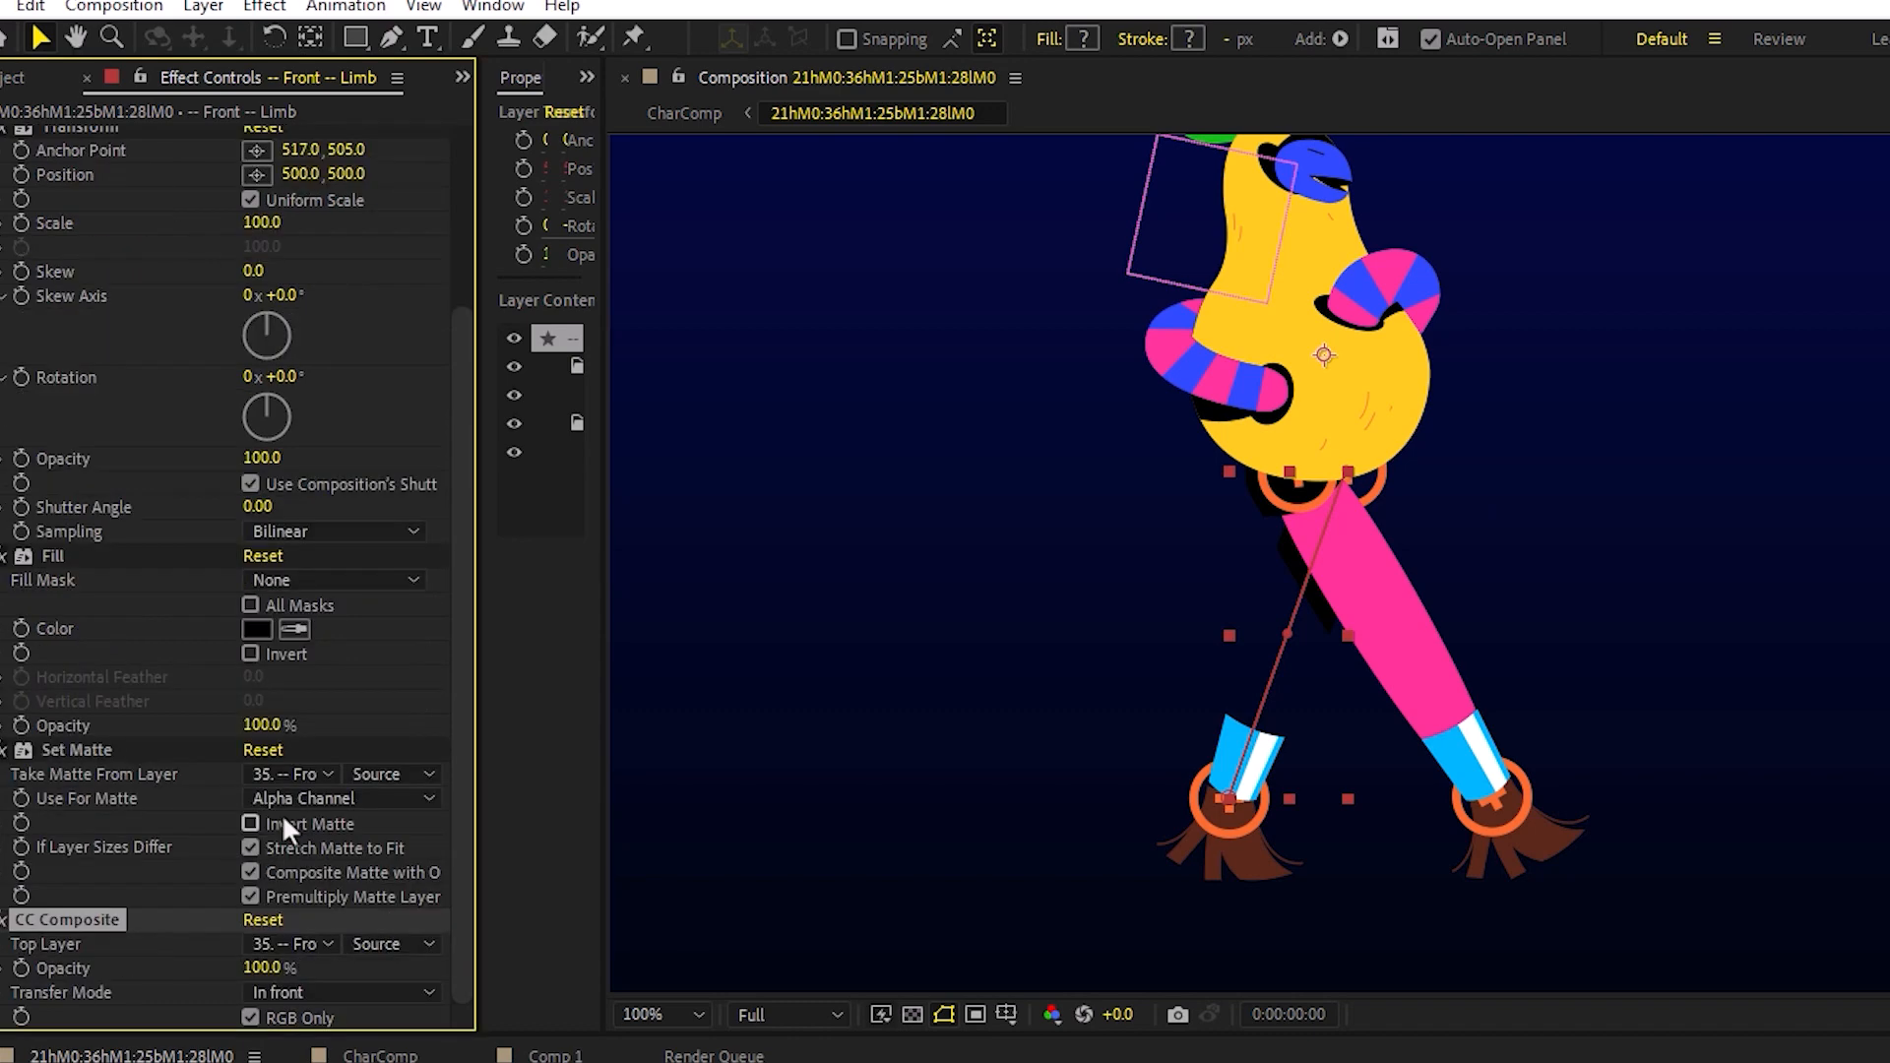
pyautogui.click(329, 994)
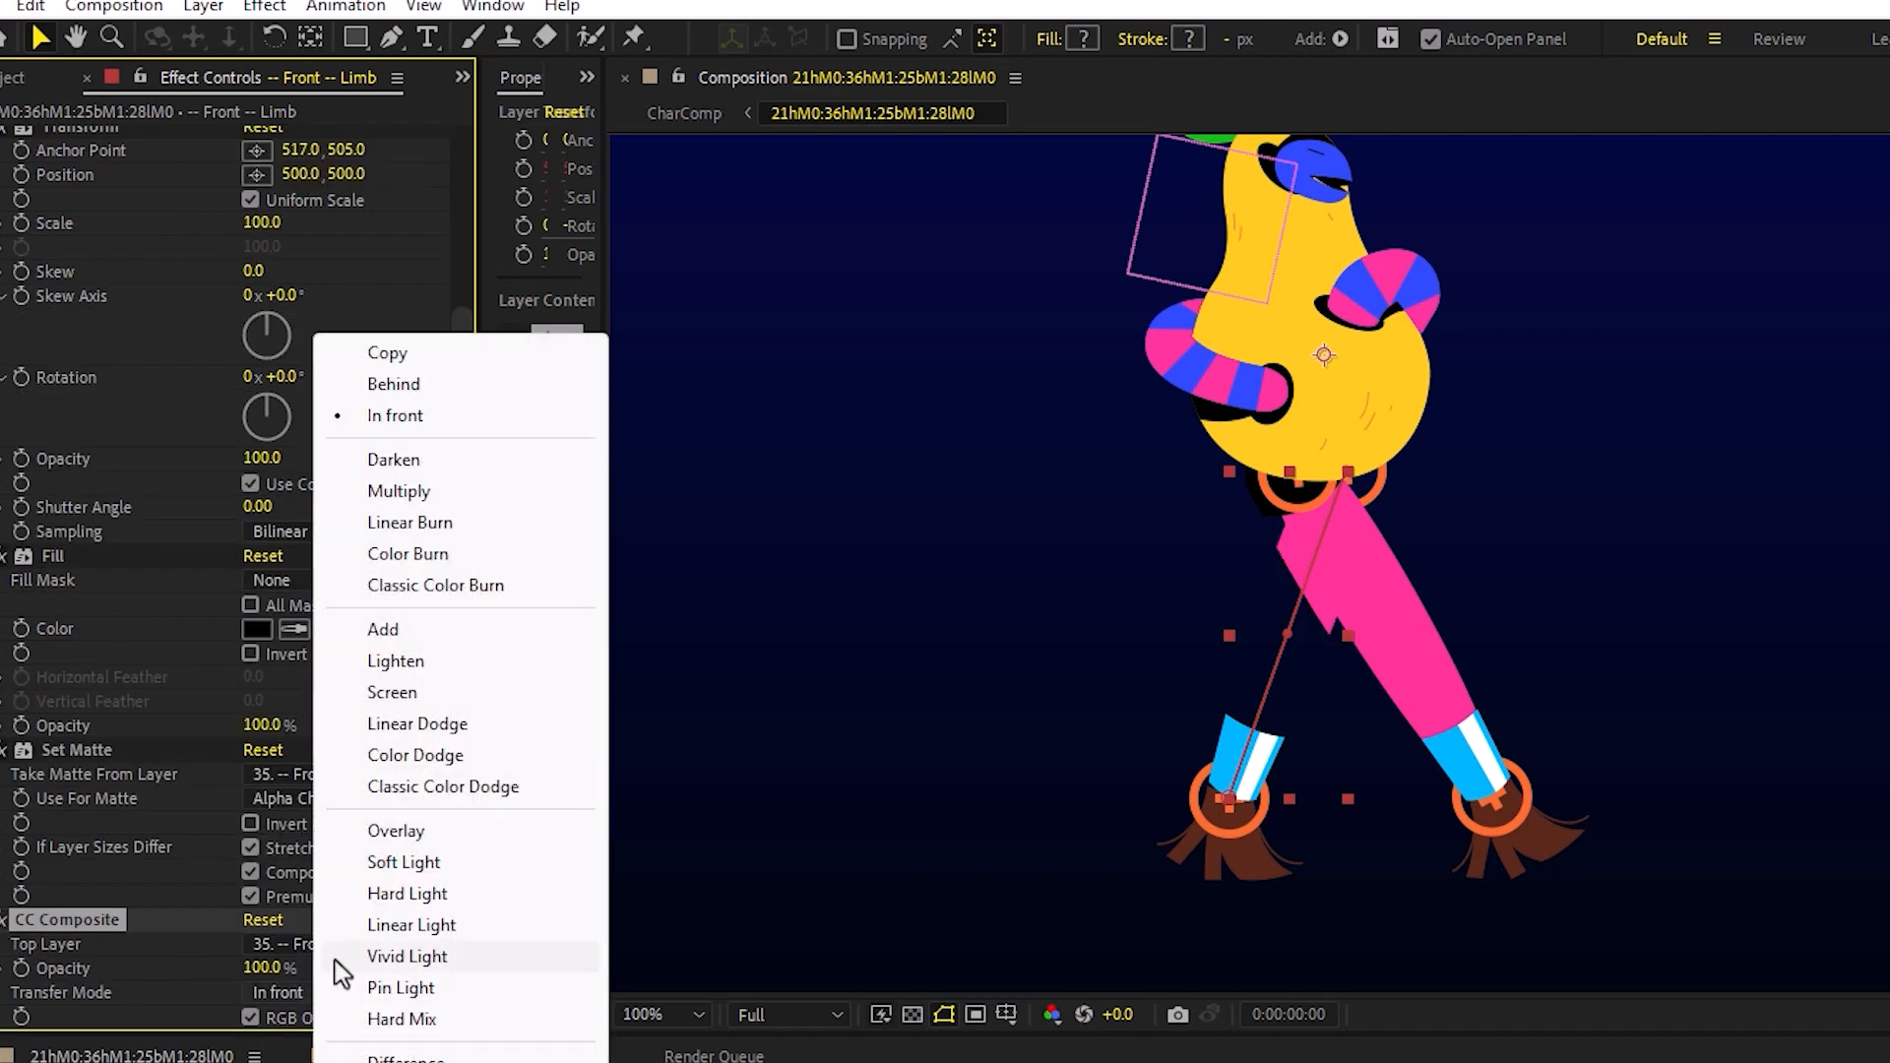
pyautogui.click(372, 386)
pyautogui.click(313, 1014)
# Step: In the FINAL composition, keyframe the X_Logo layer's rotation to 1x+0.0° at 0:00:02:00
pyautogui.press('space')
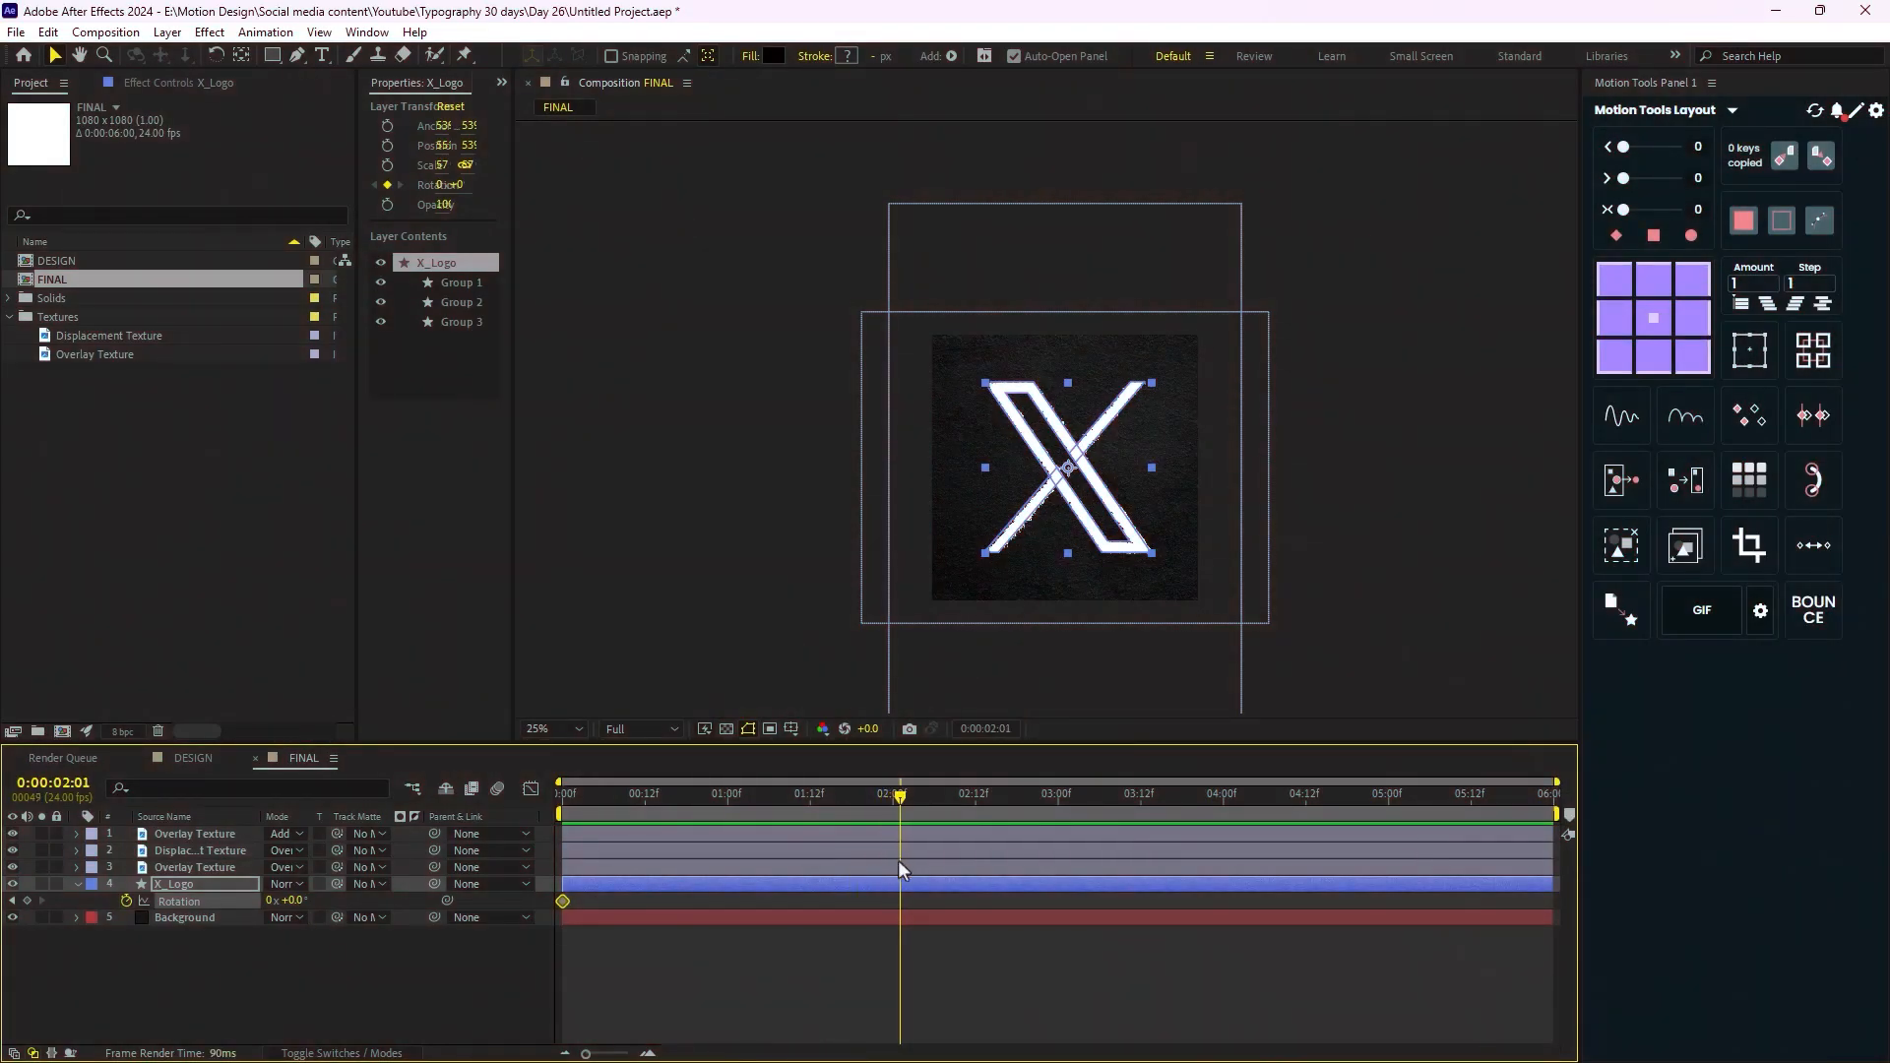
pyautogui.press('pageup')
pyautogui.click(275, 901)
pyautogui.press('BackSpace')
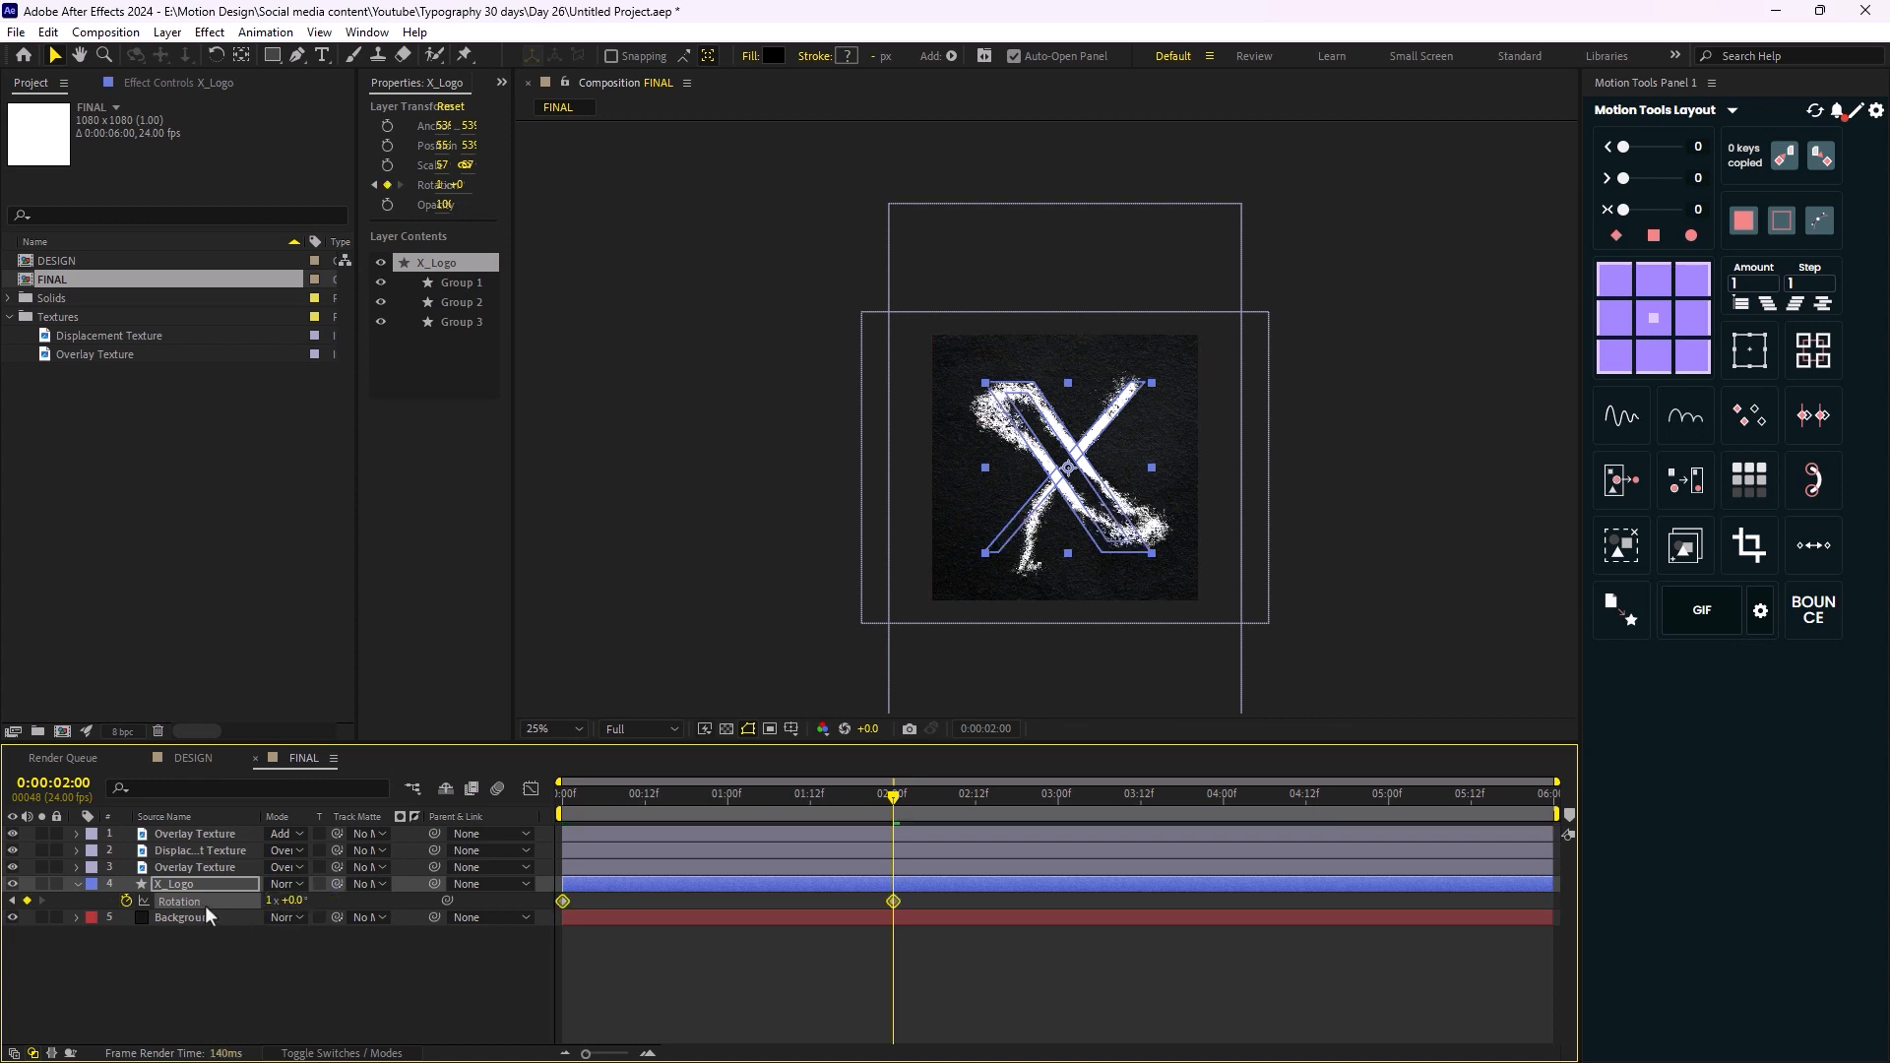
# Step: Apply Easy Ease to X_Logo's rotation keyframes and show their speed curve in the Graph Editor
pyautogui.press('F9')
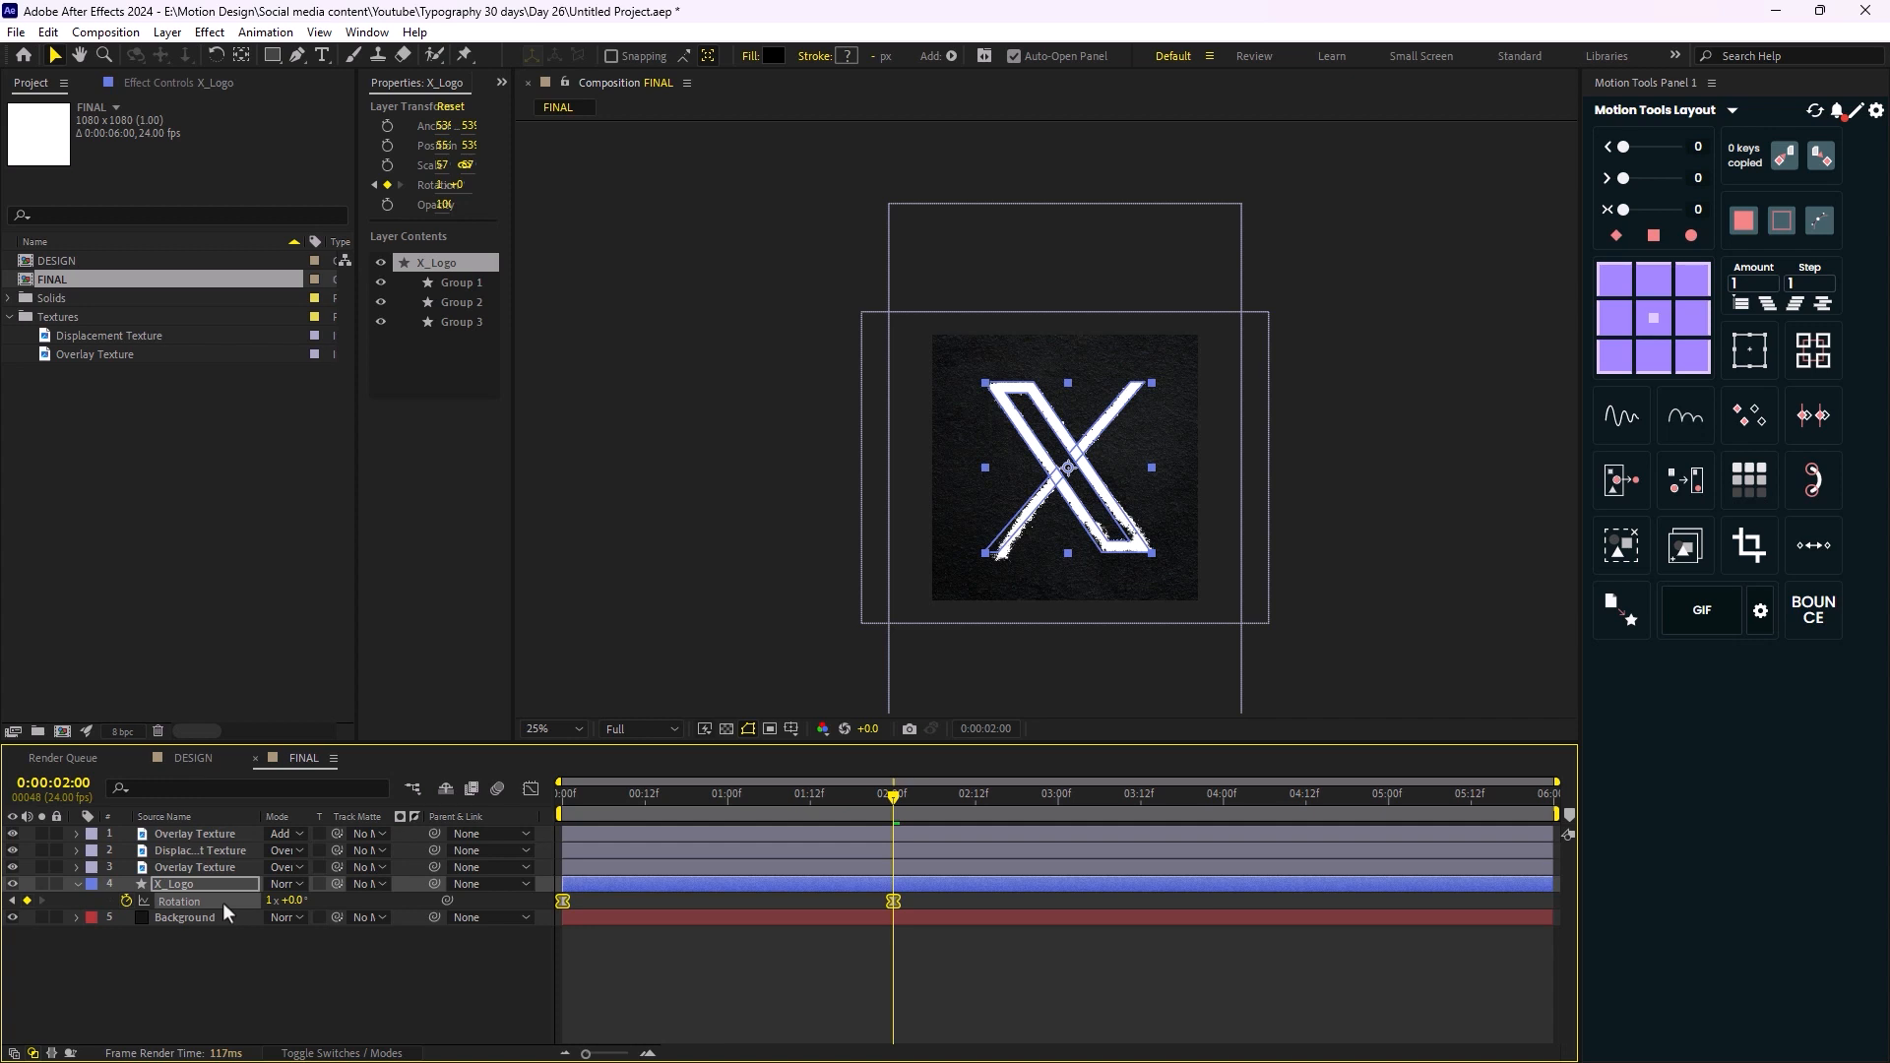
pyautogui.hotkey('shift', 'F3')
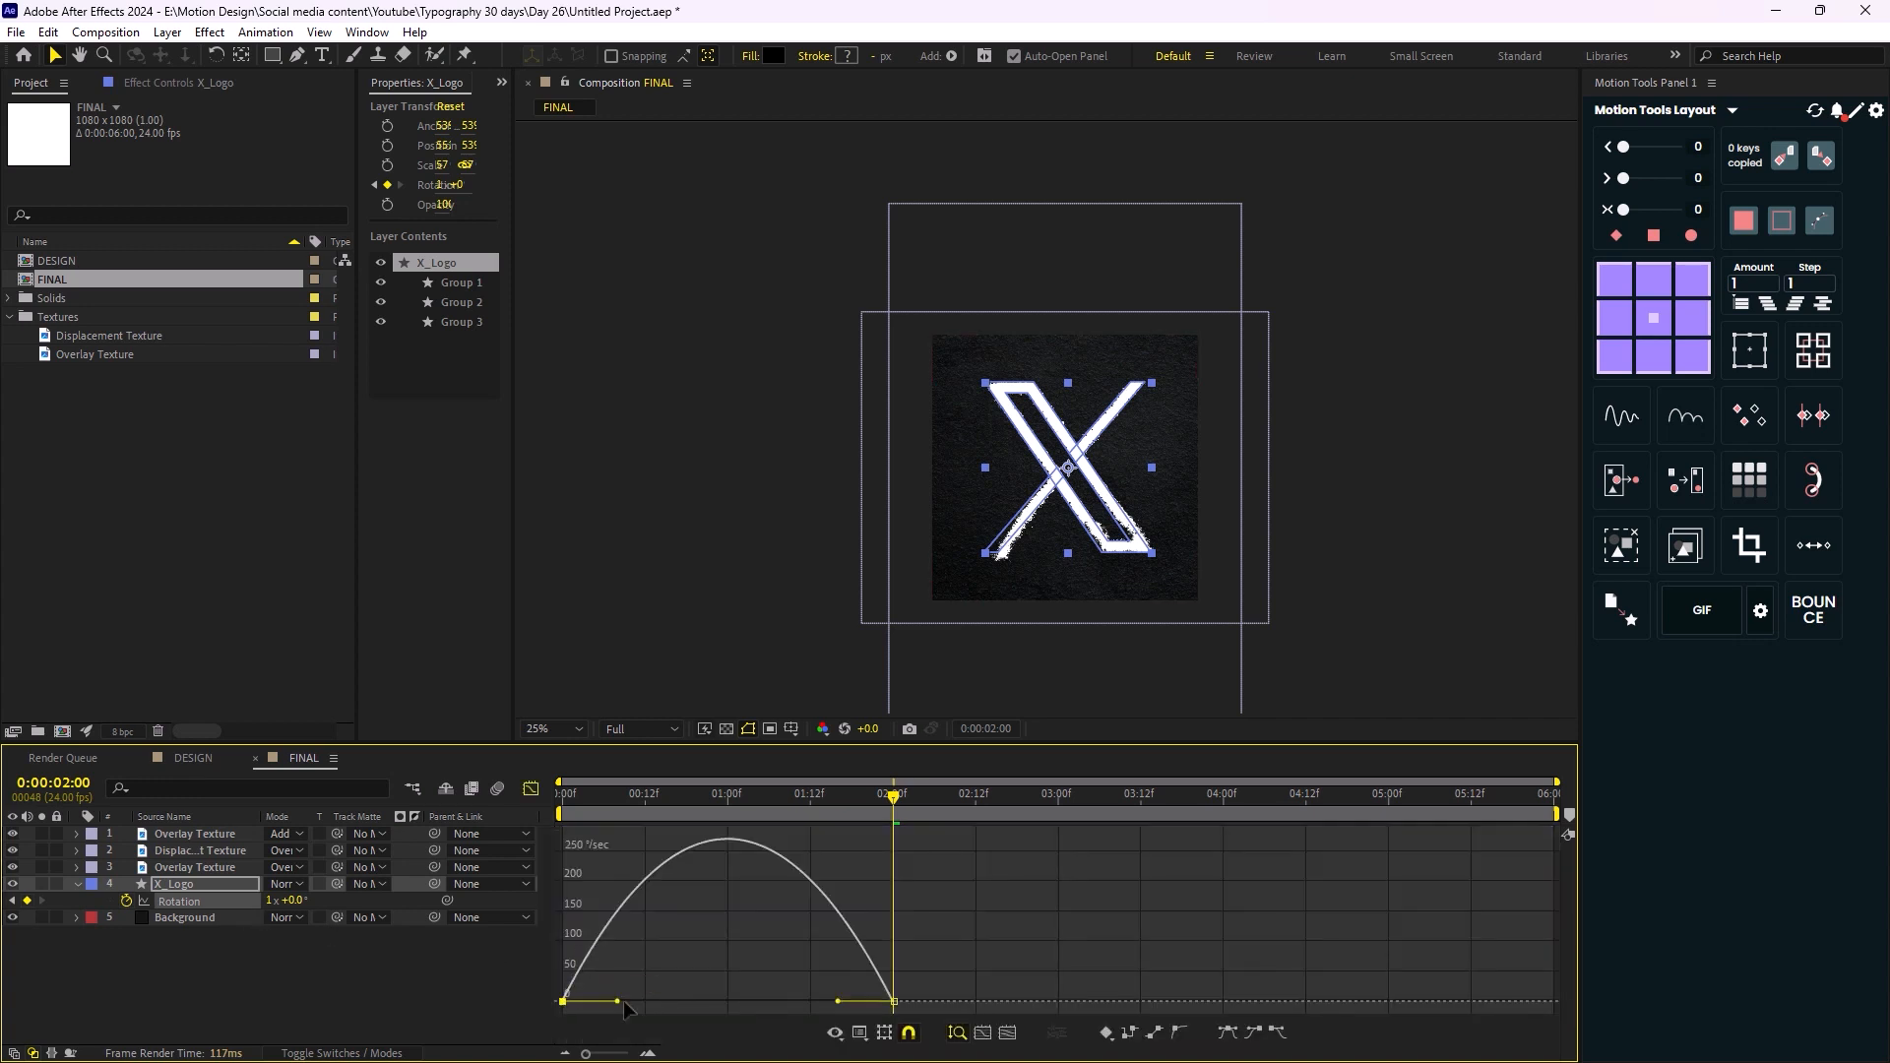
# Step: Lengthen the ease handles of both X_Logo rotation keyframes to form a steep central speed peak, and adjust the first keyframe's speed
pyautogui.moveTo(618, 1002); pyautogui.dragTo(665, 1004)
pyautogui.moveTo(838, 1002); pyautogui.dragTo(777, 1005)
pyautogui.moveTo(892, 797); pyautogui.dragTo(576, 800)
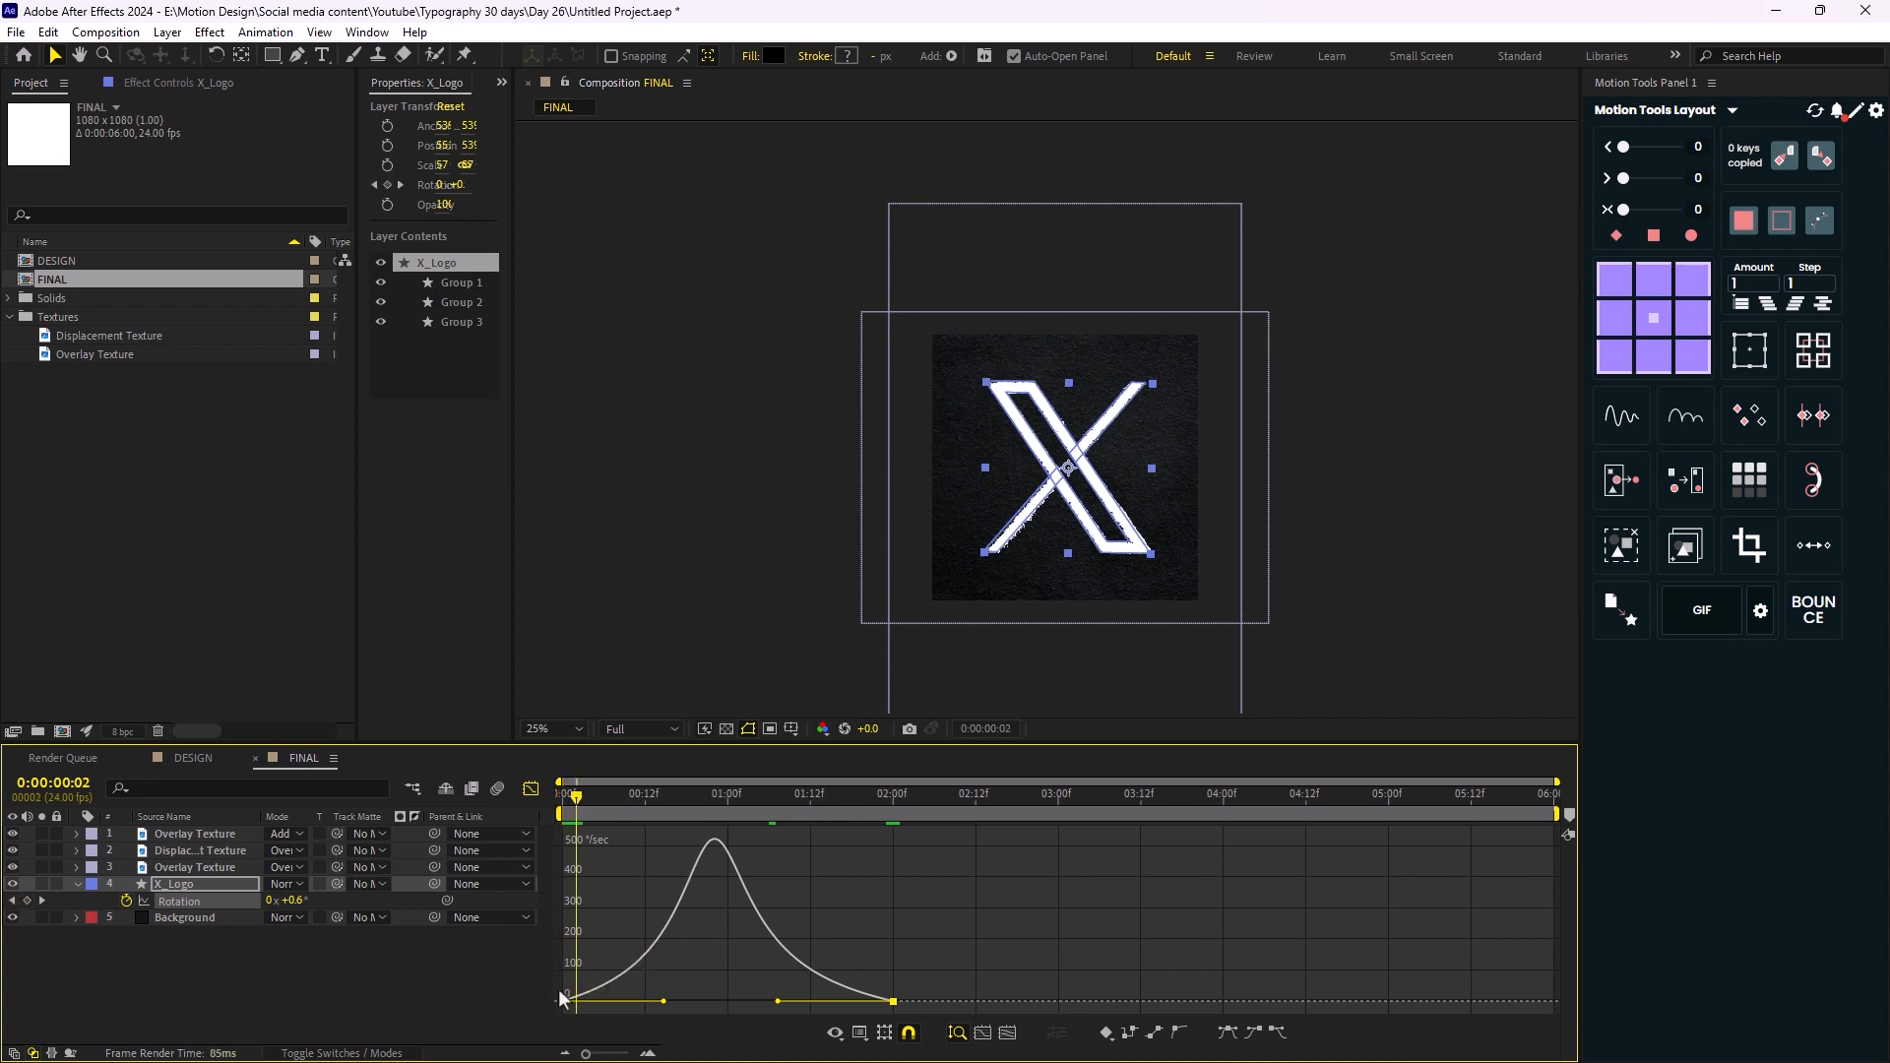
pyautogui.moveTo(563, 1001); pyautogui.dragTo(563, 1035)
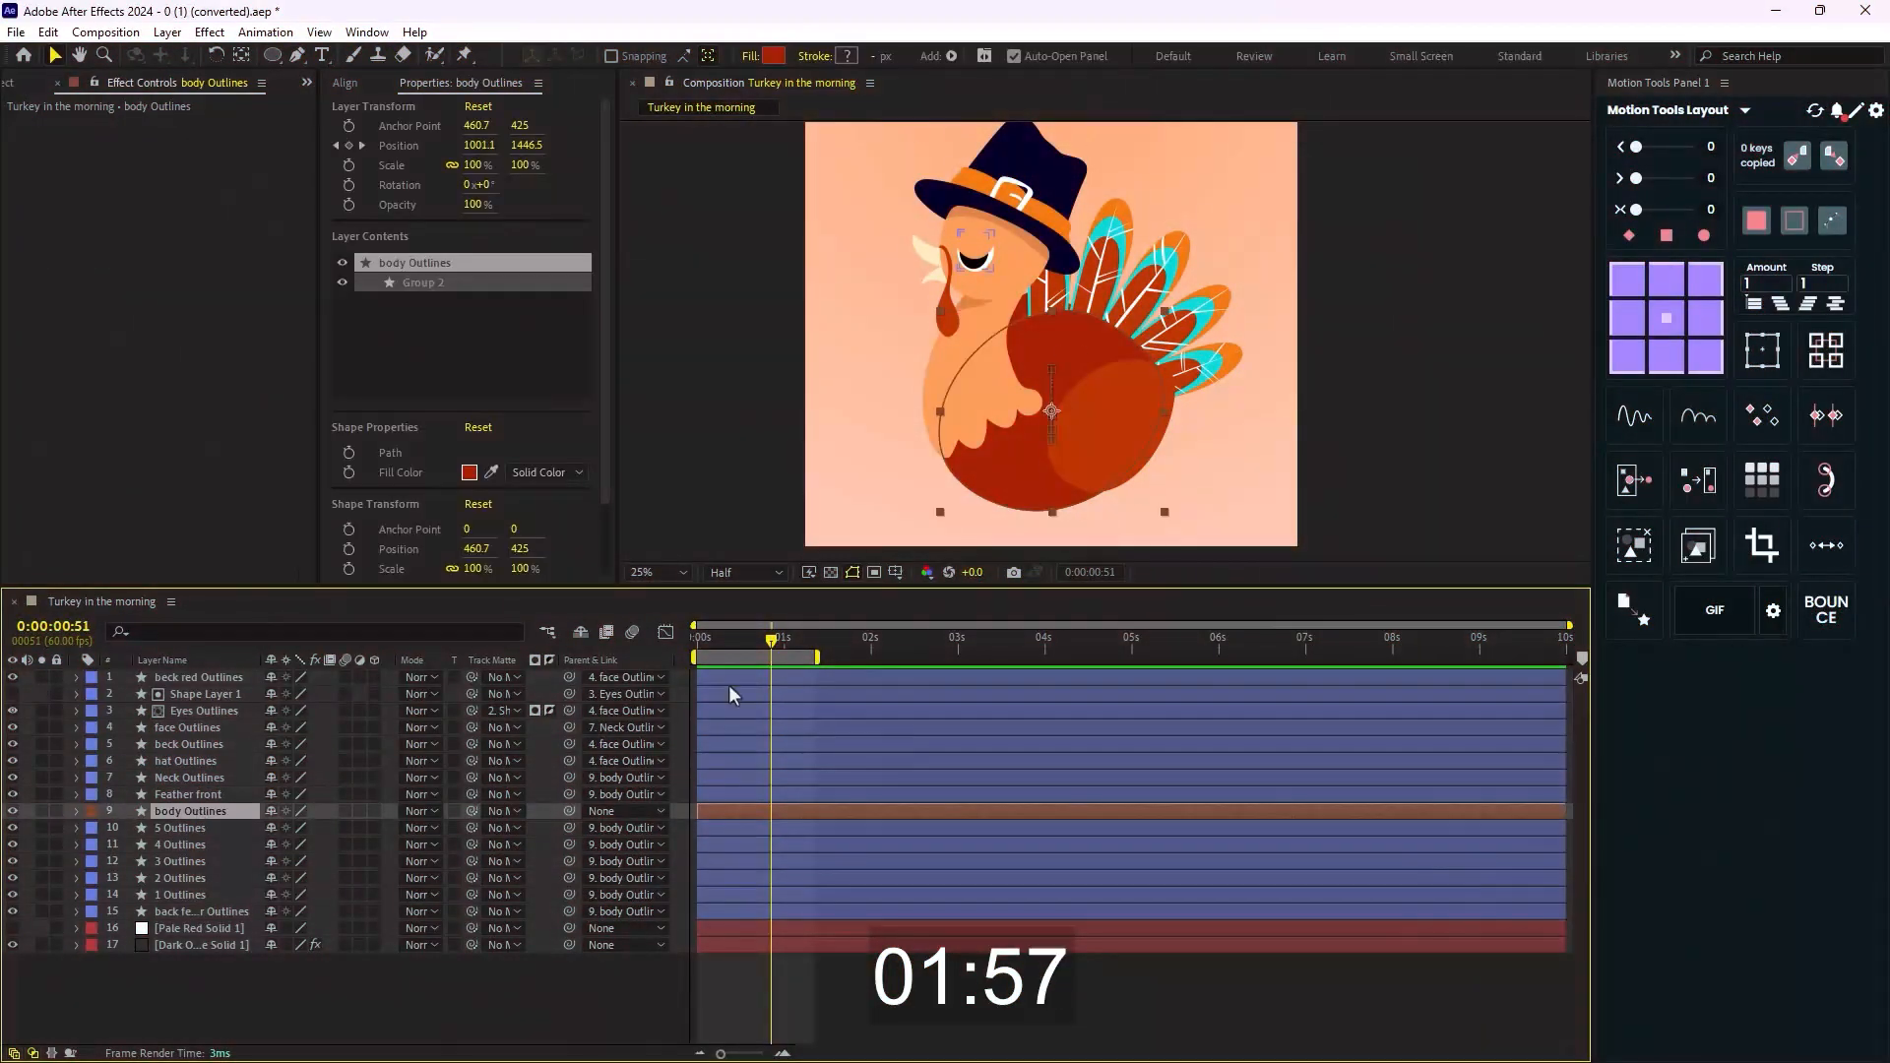
# Step: Duplicate the turkey's body Outlines layer and rename the copy body_Gradient
pyautogui.scroll(2, 997, 485)
pyautogui.scroll(-2, 997, 484)
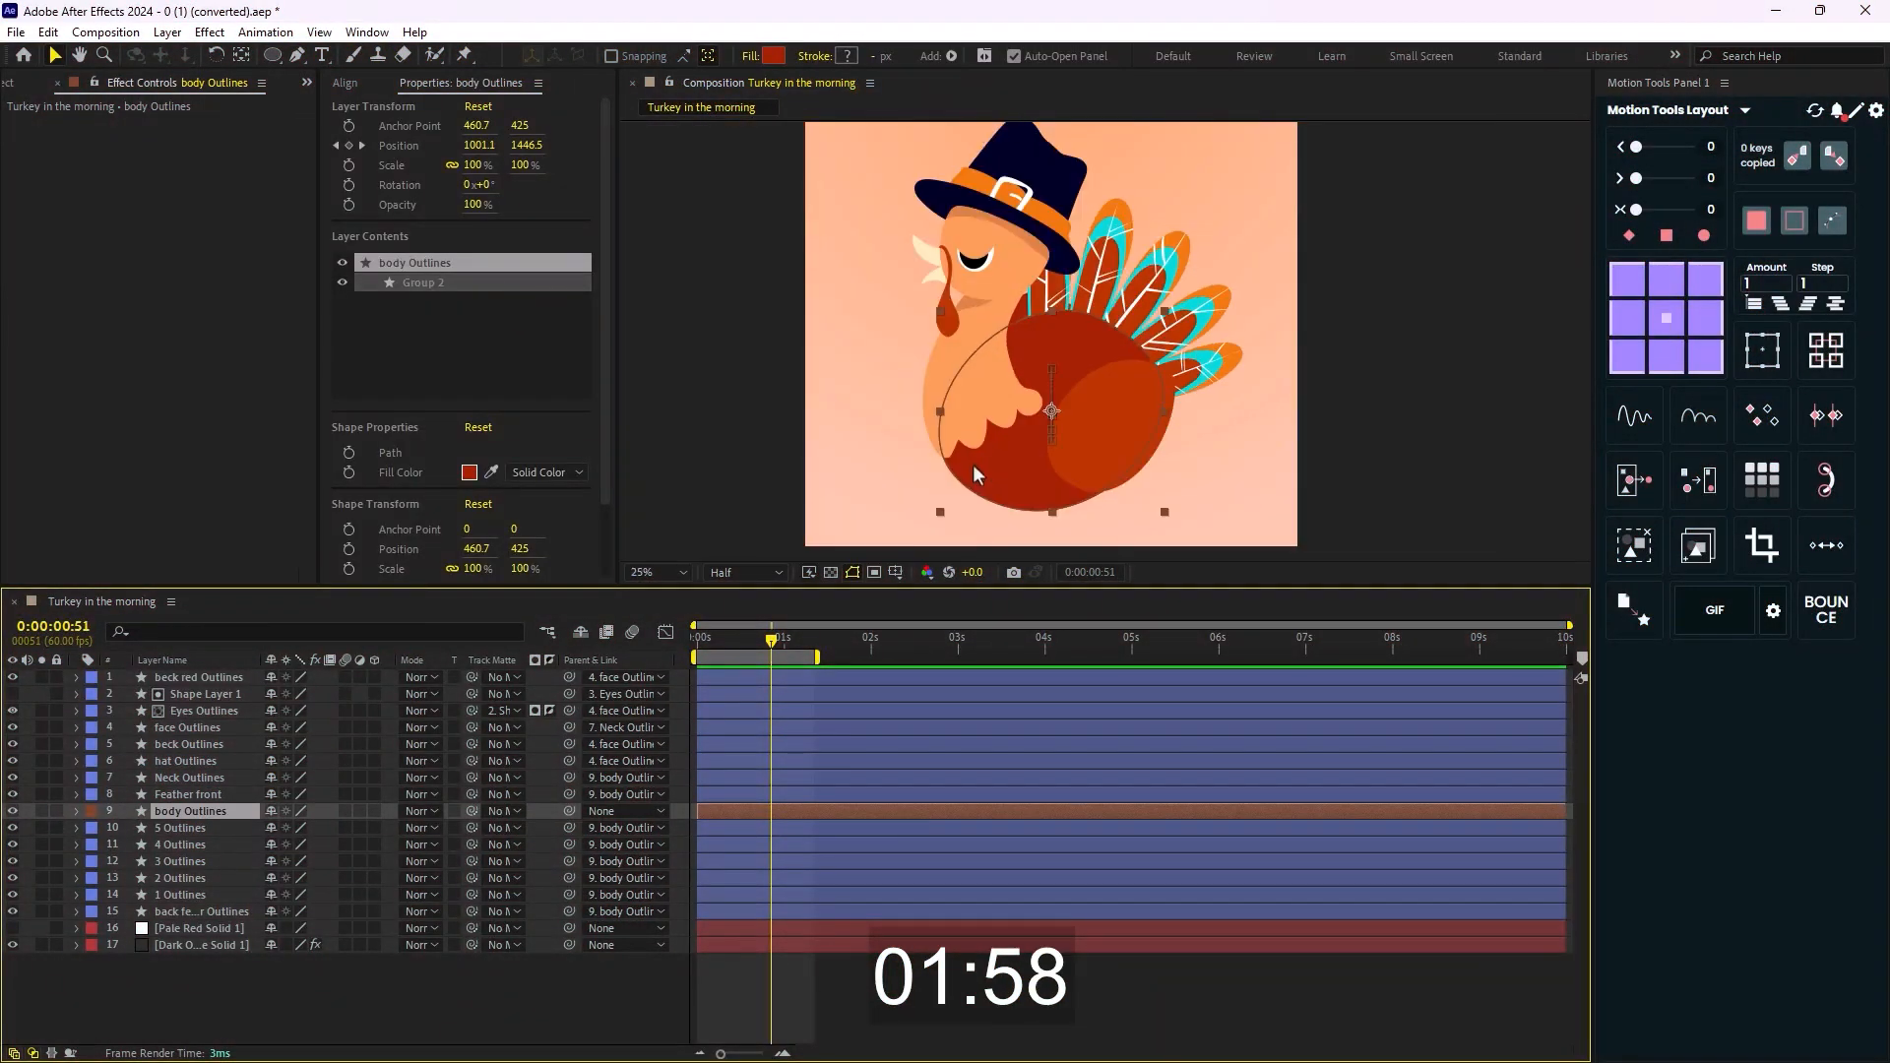
pyautogui.hotkey('ctrl', 'd')
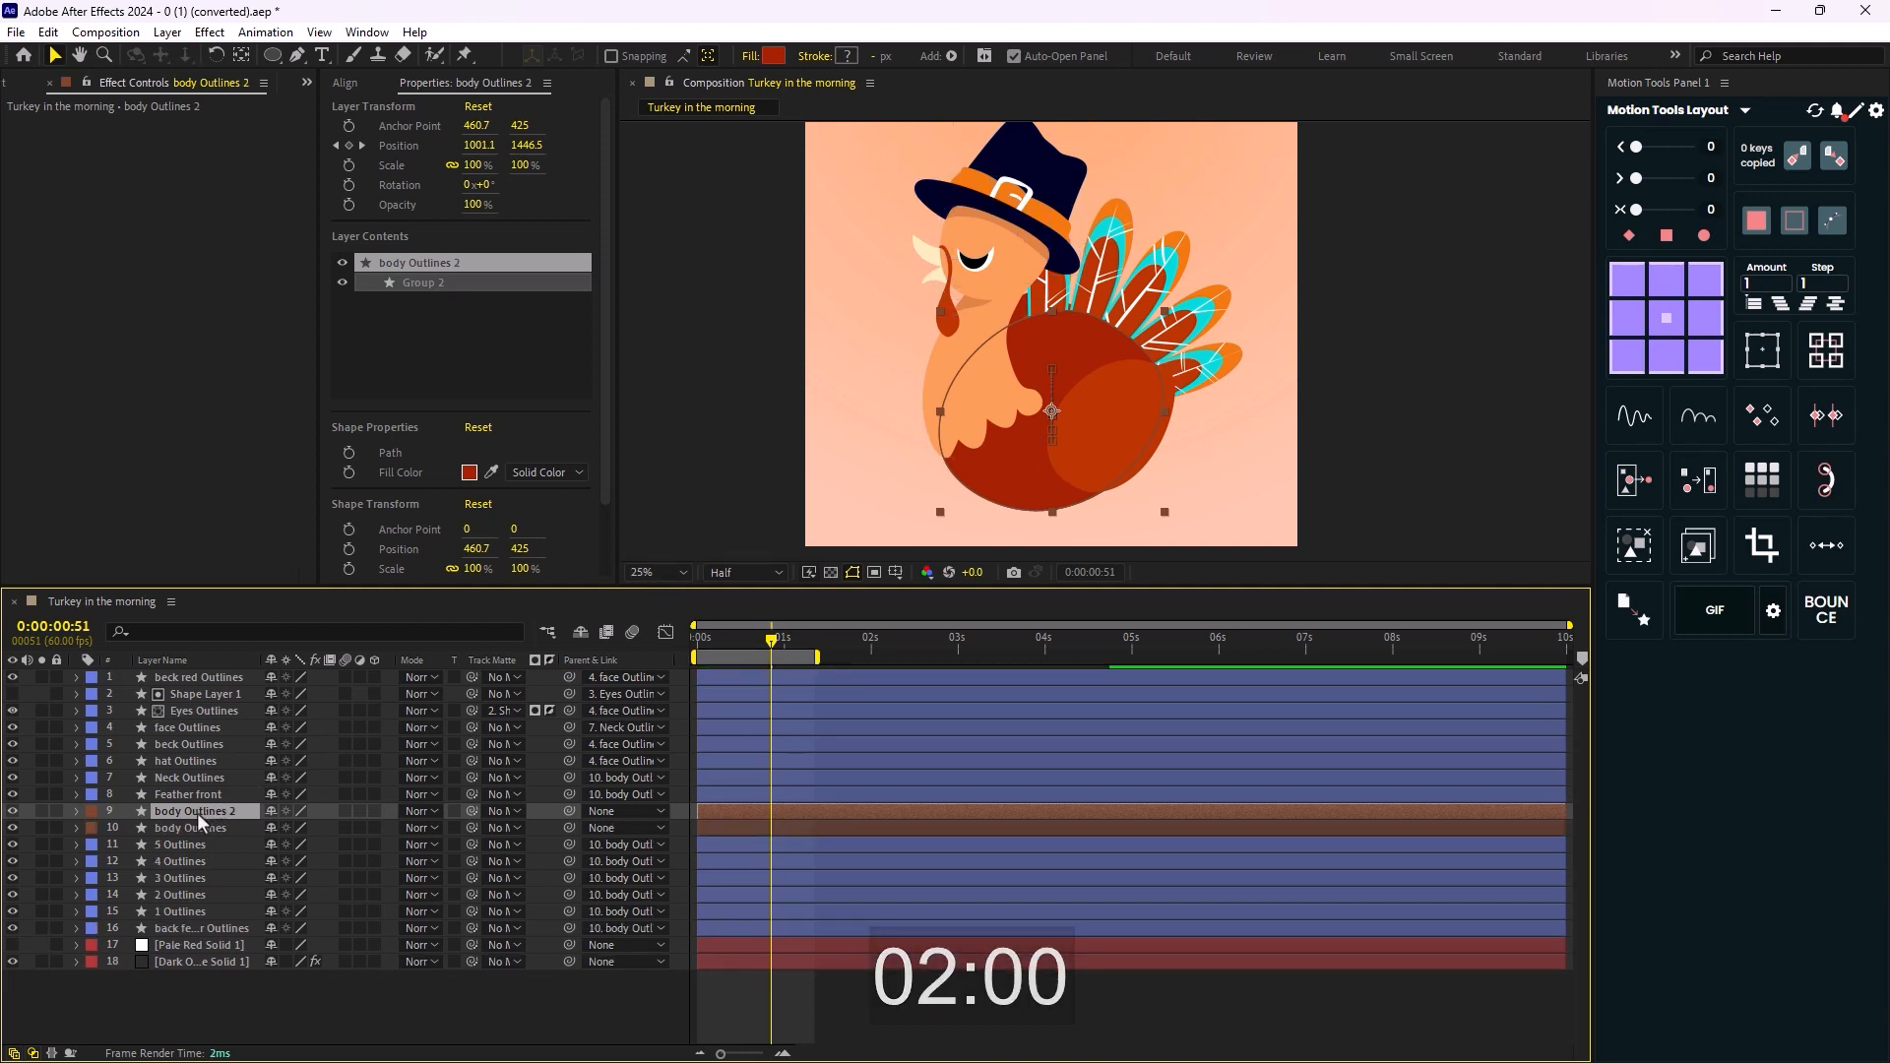
pyautogui.press('Return')
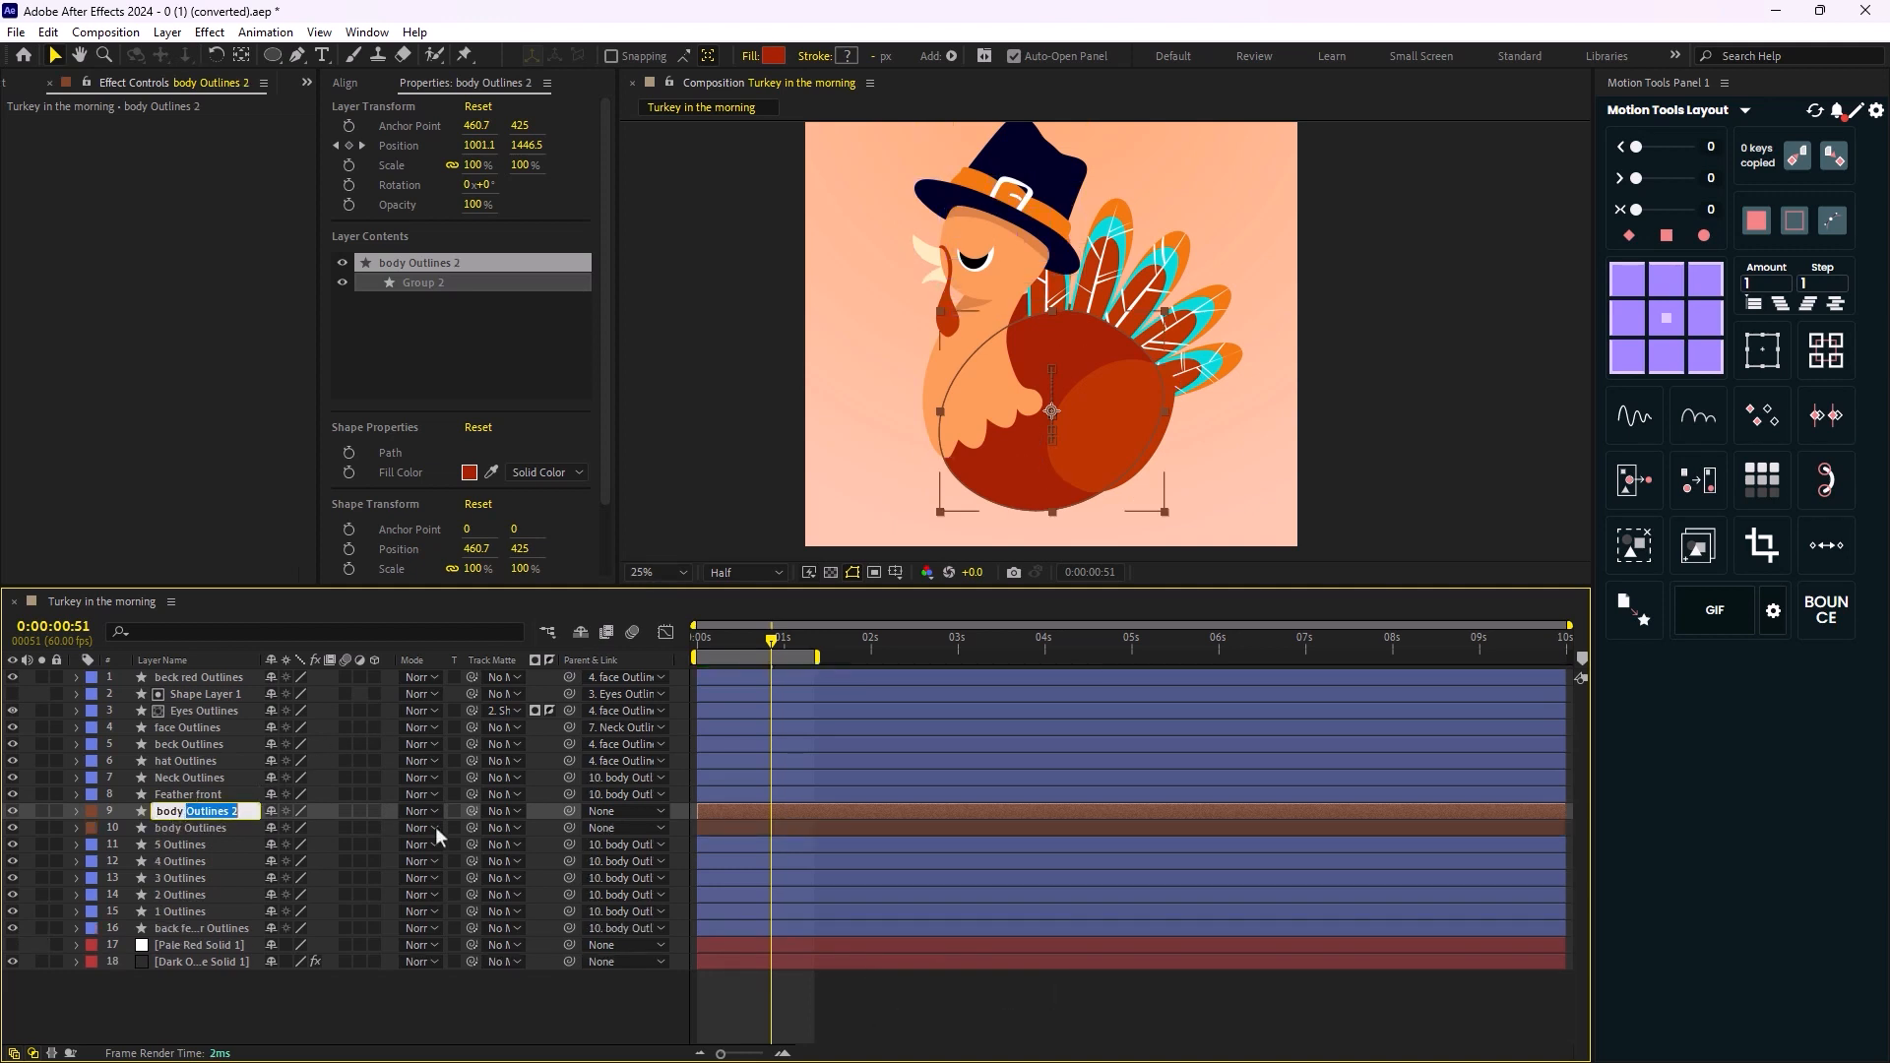
pyautogui.write('body_Gradient')
pyautogui.press('Return')
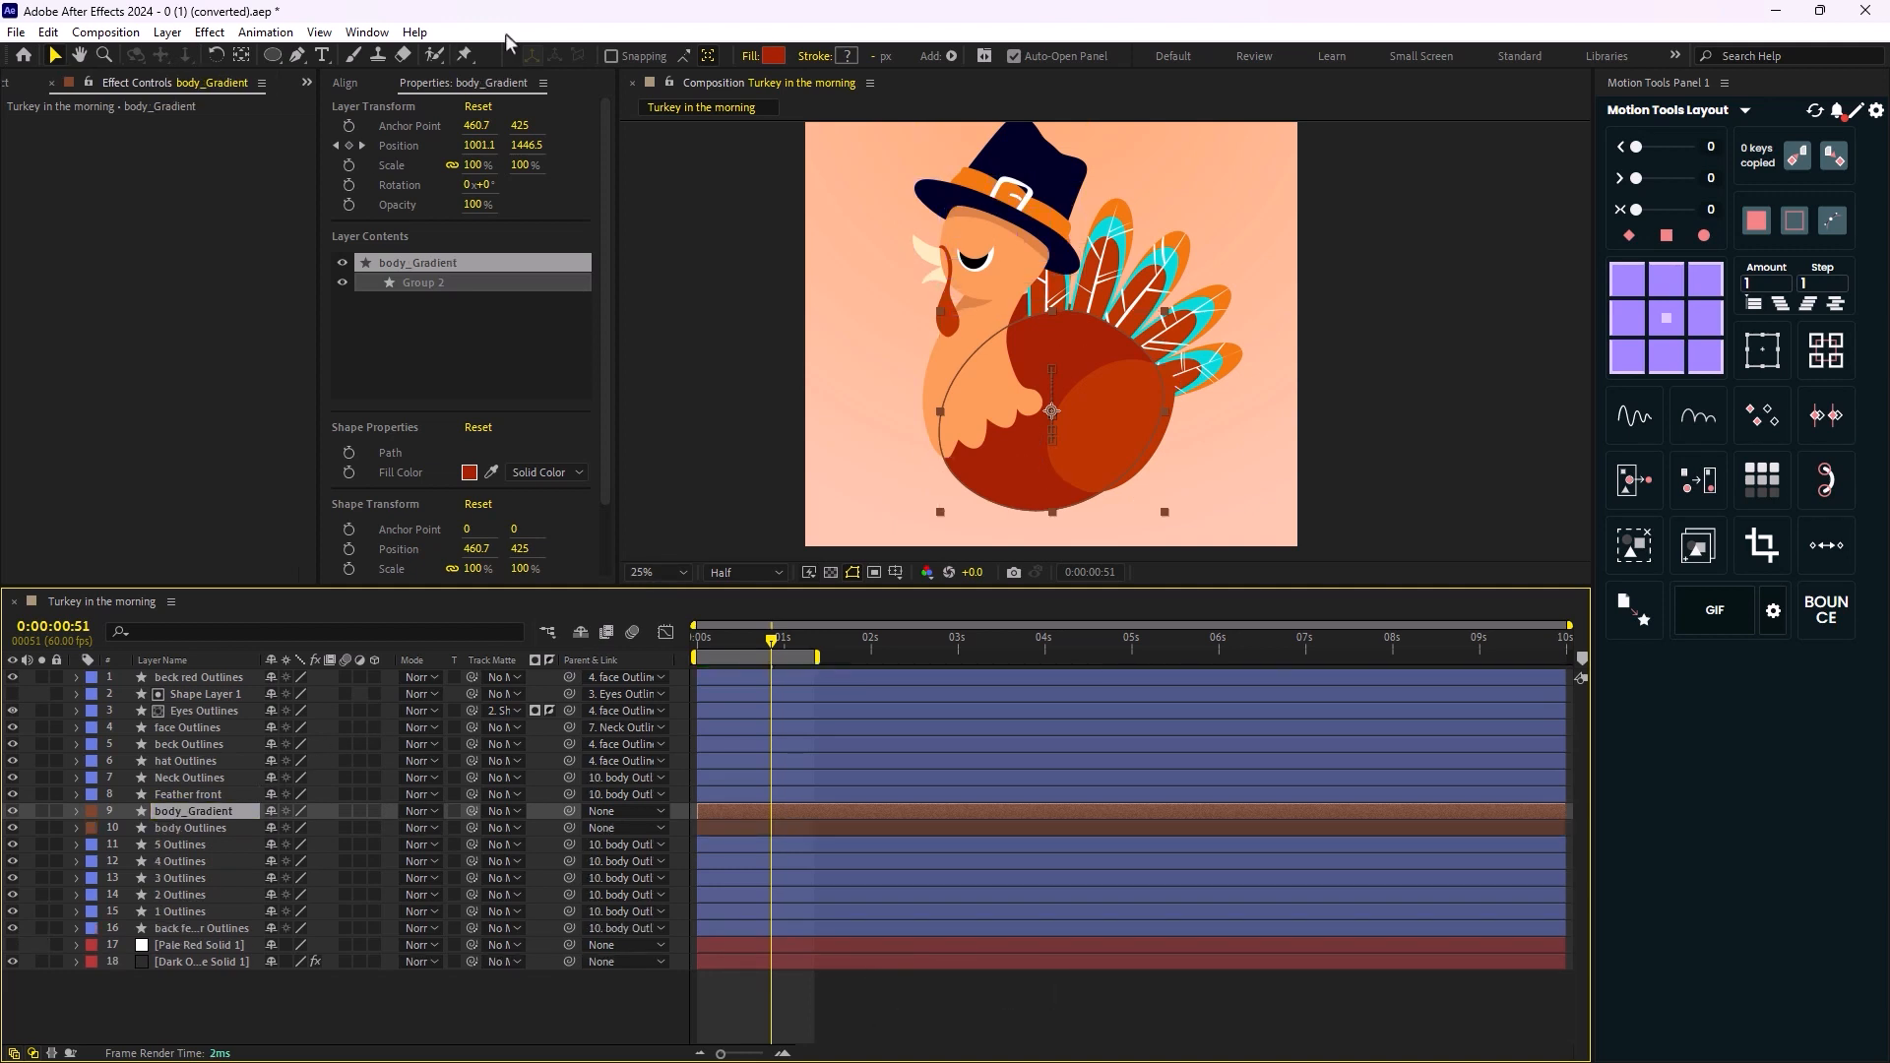
# Step: Change the body_Gradient layer's fill to a dark reddish brown
pyautogui.click(775, 56)
pyautogui.click(1176, 711)
pyautogui.press('Return')
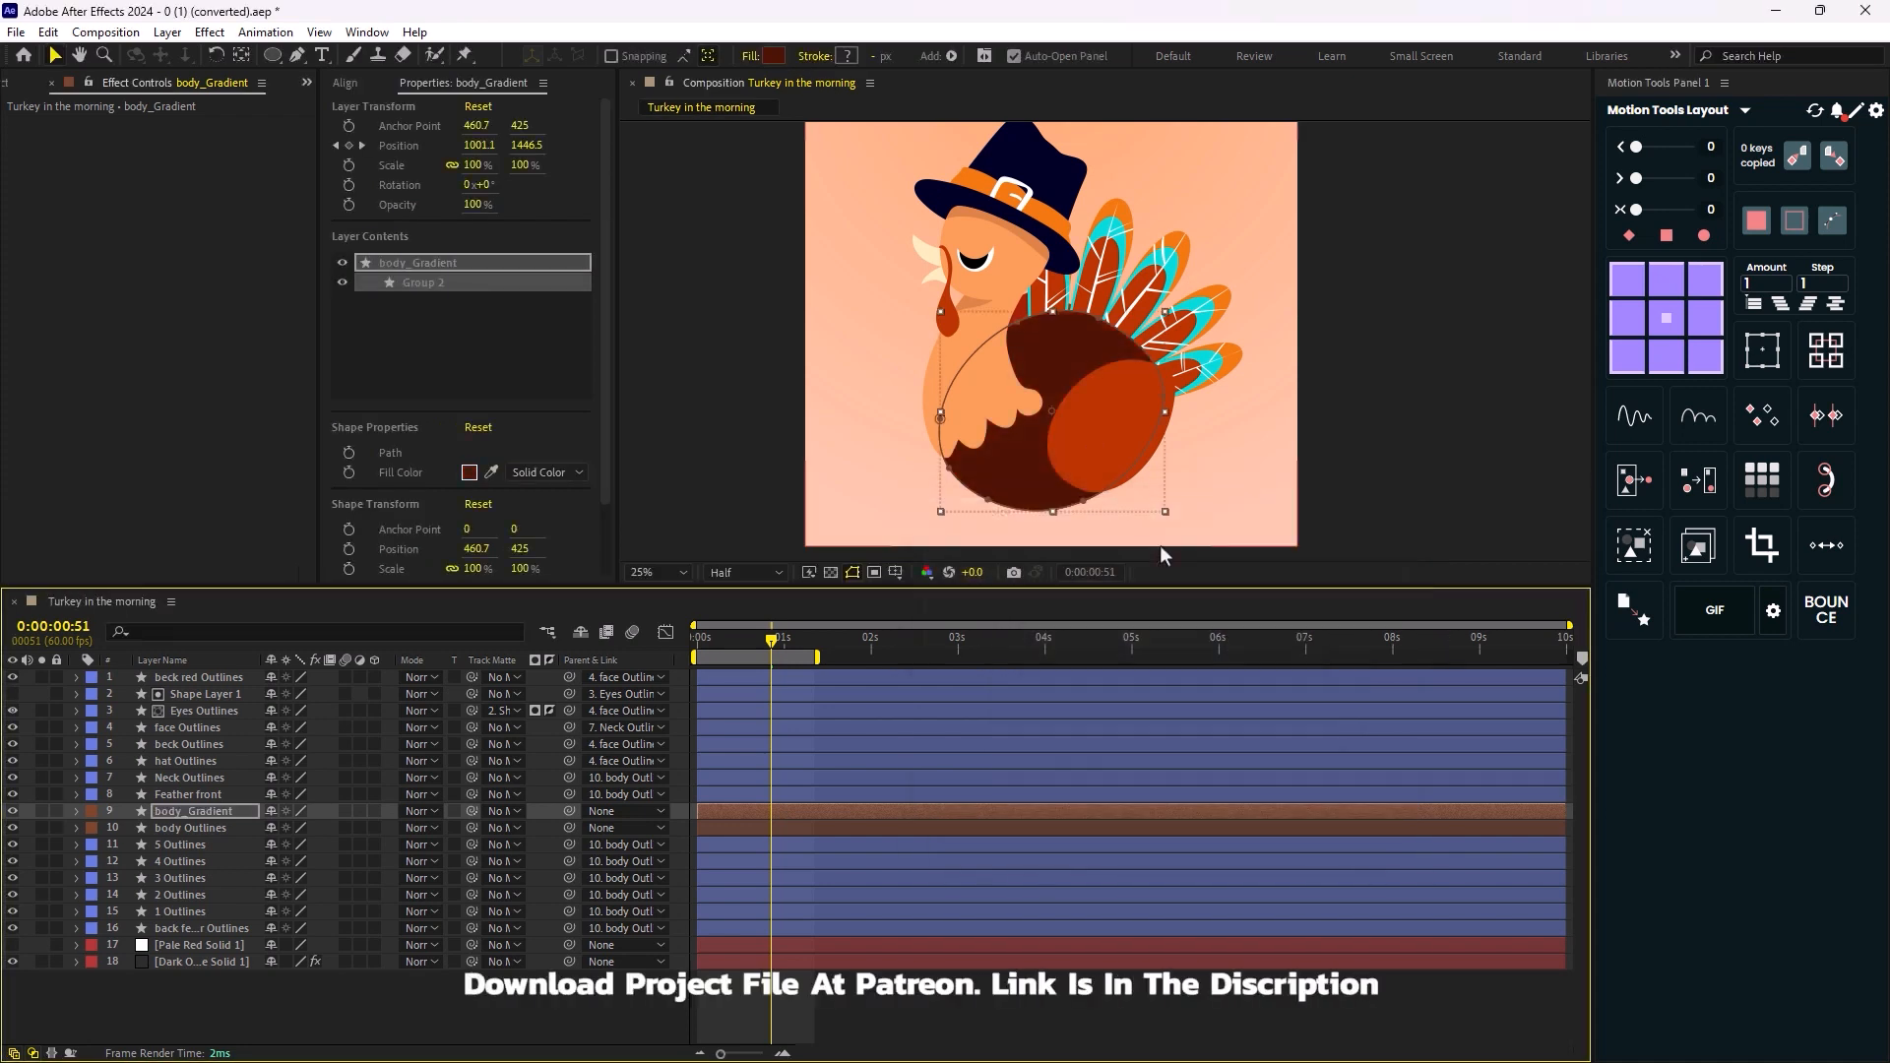
# Step: Draw an elliptical mask over the lower half of body_Gradient and feather it by 186 pixels
pyautogui.click(281, 52)
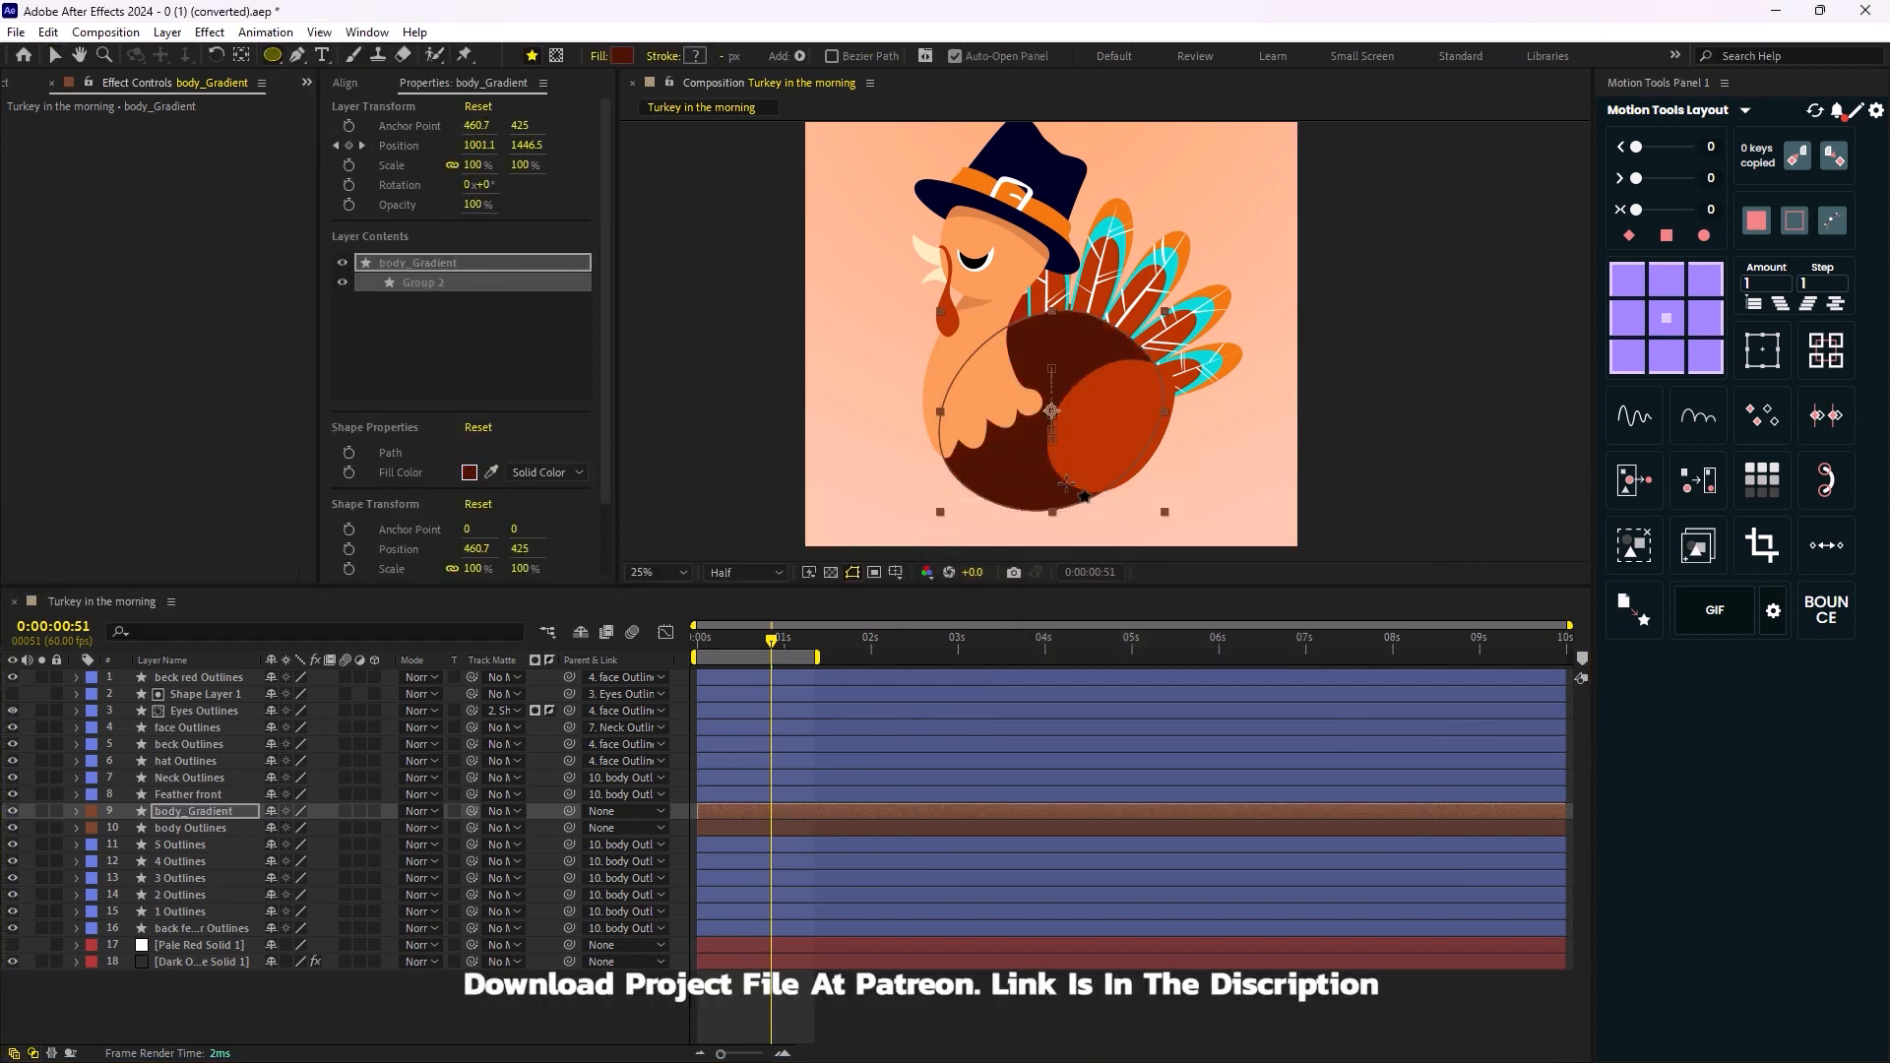
pyautogui.click(556, 57)
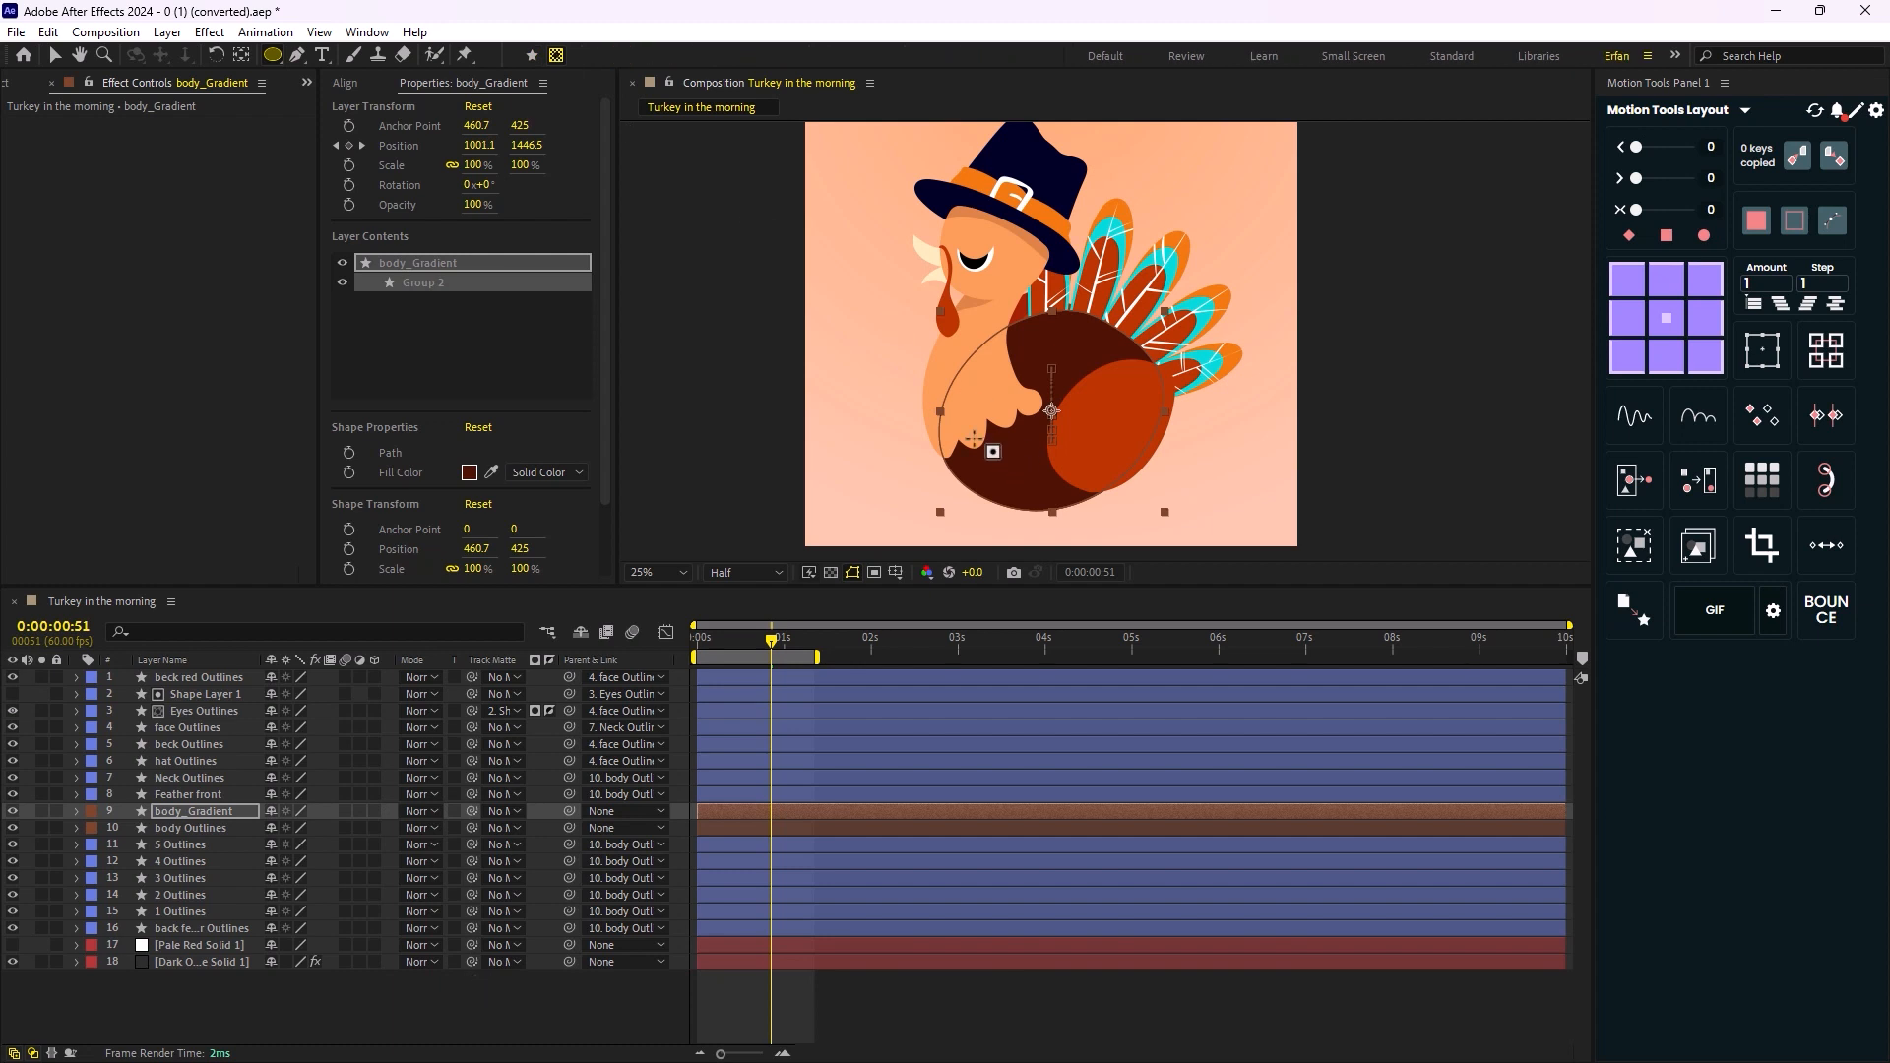
pyautogui.moveTo(900, 394)
pyautogui.mouseDown()
pyautogui.moveTo(1227, 511)
pyautogui.moveTo(1242, 533)
pyautogui.mouseUp()
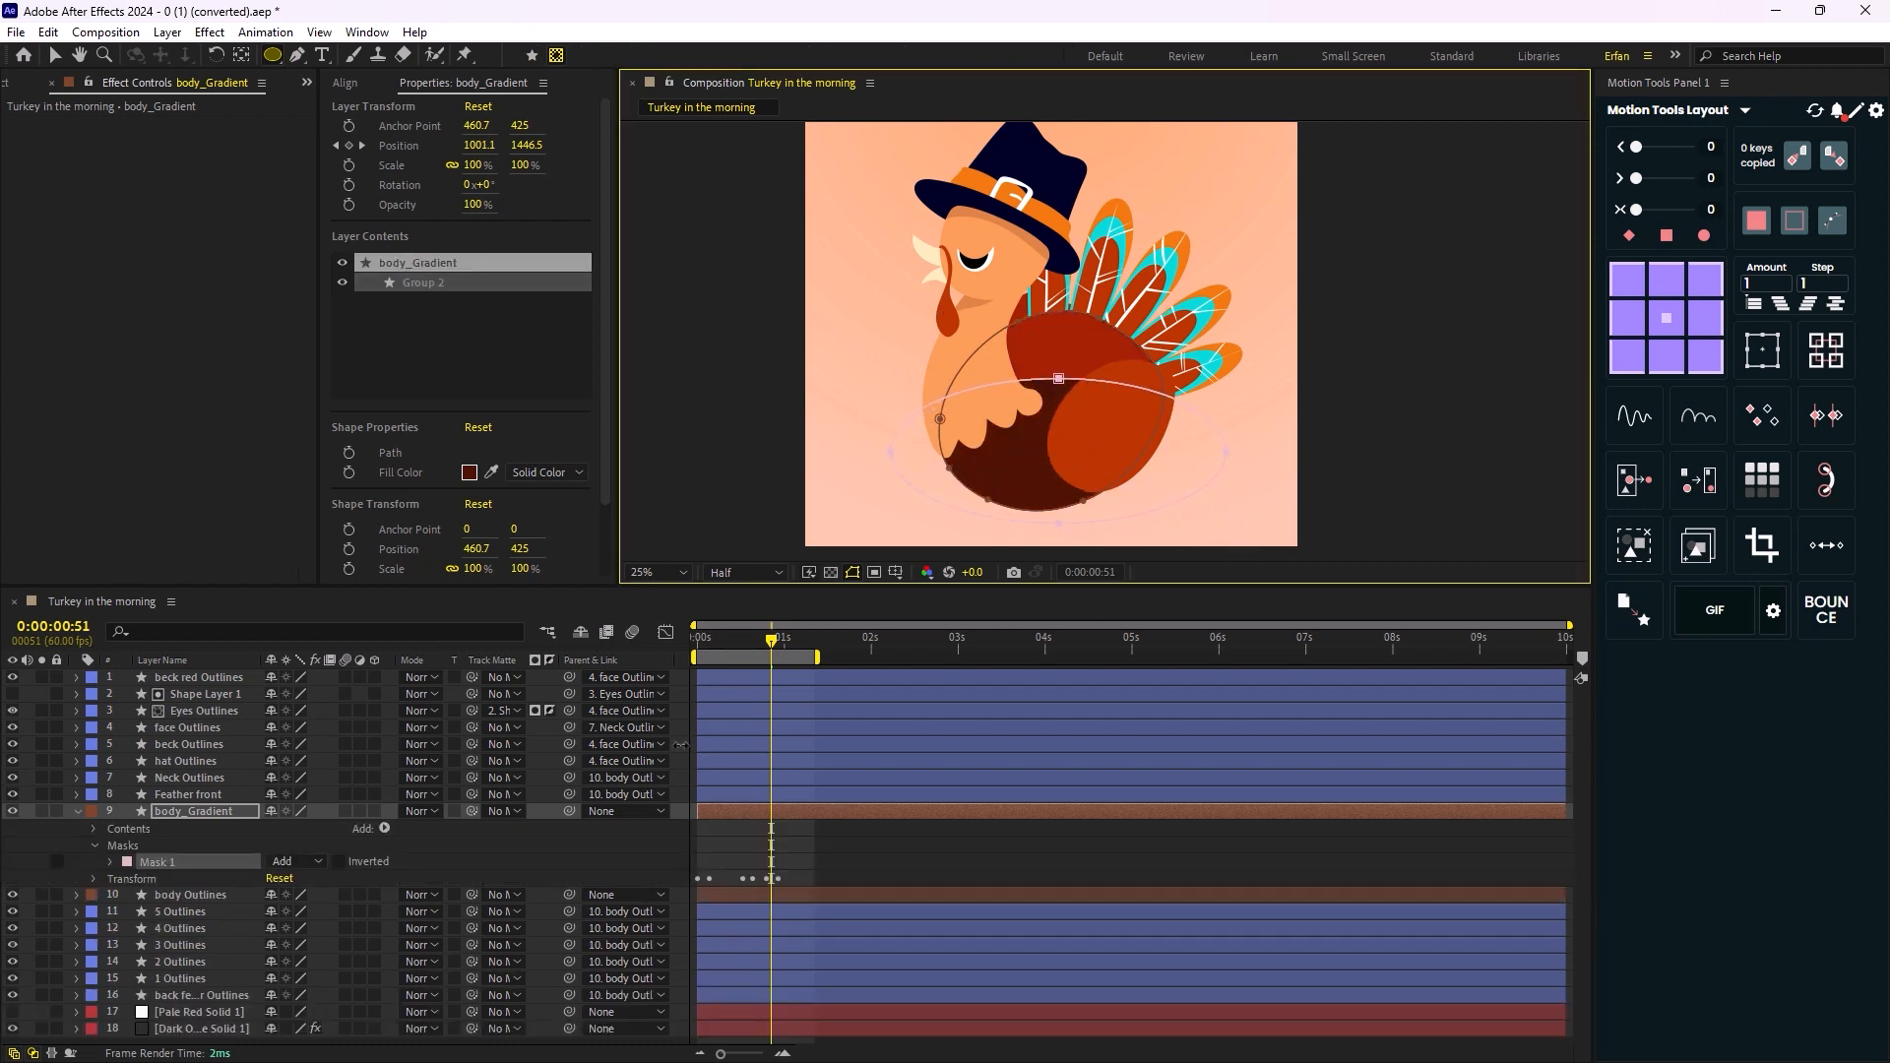
pyautogui.press('f')
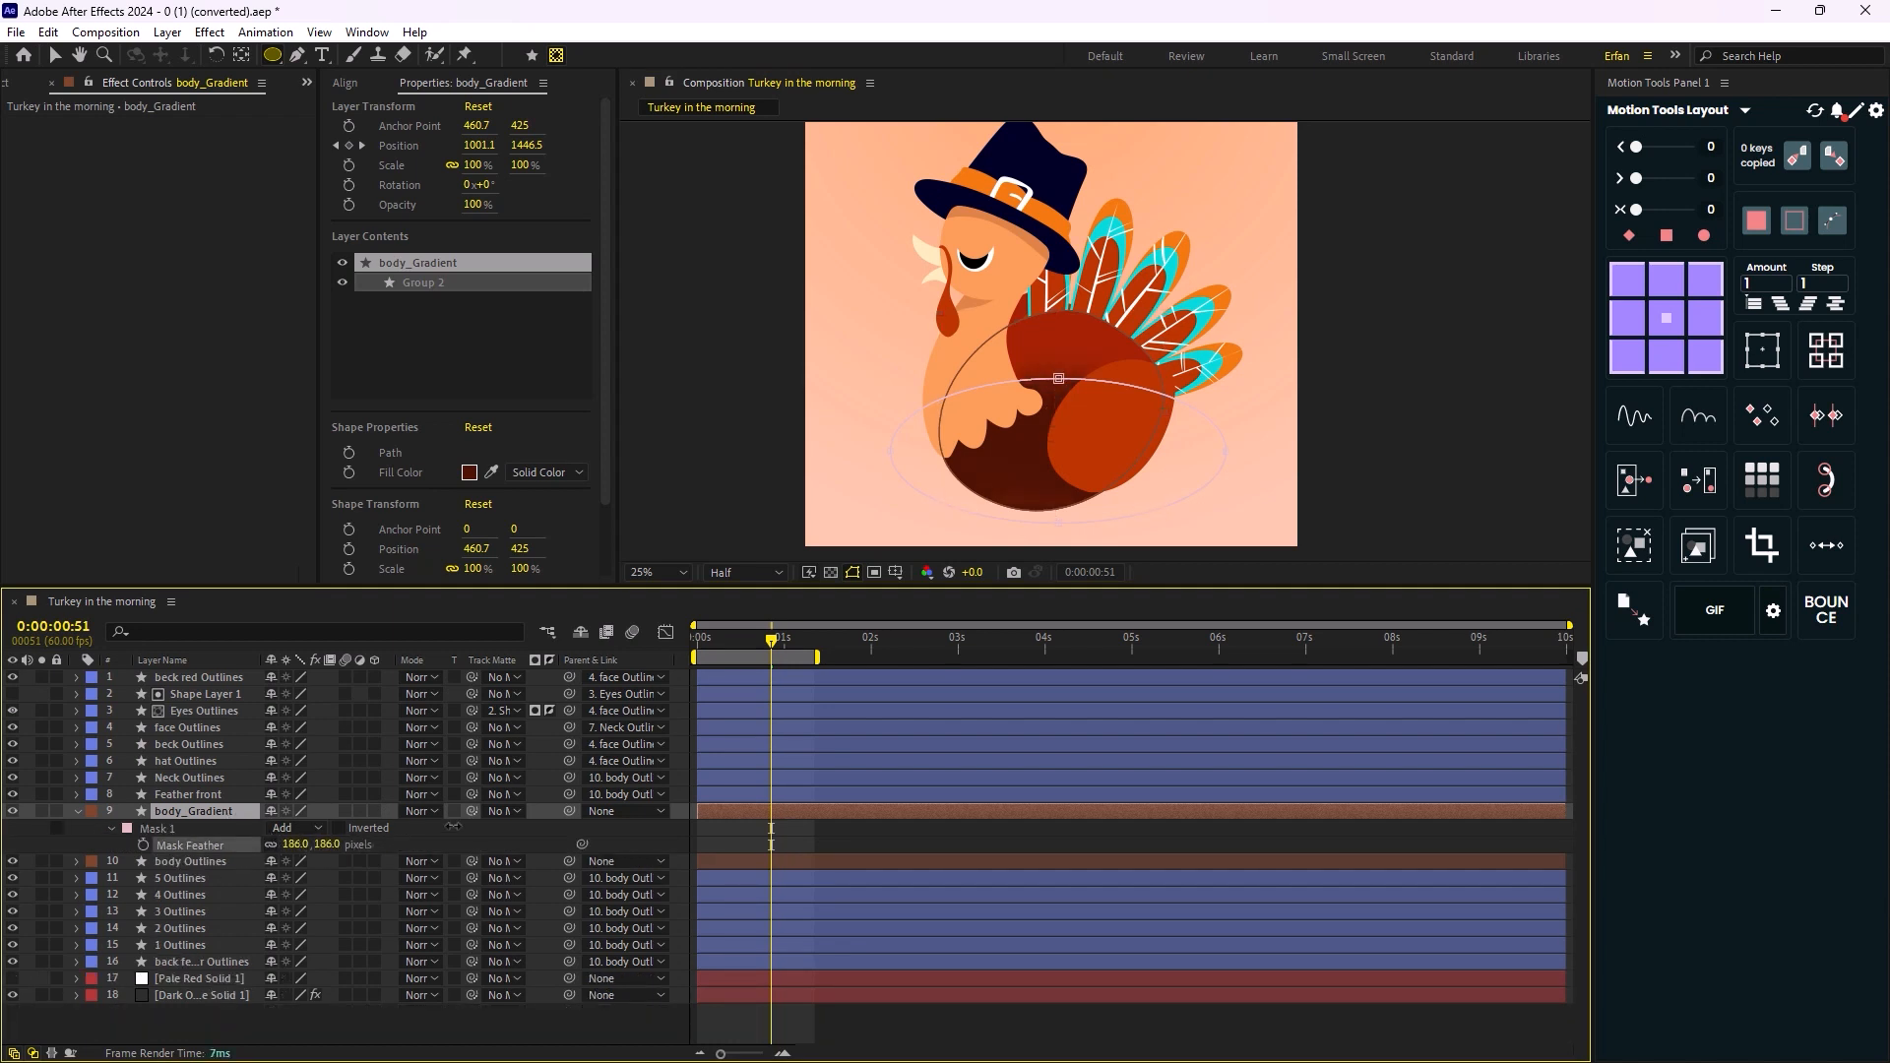
pyautogui.click(470, 1028)
# Step: Search the effects for "noi" and apply the matching noise effect to the body_Gradient layer
pyautogui.click(335, 810)
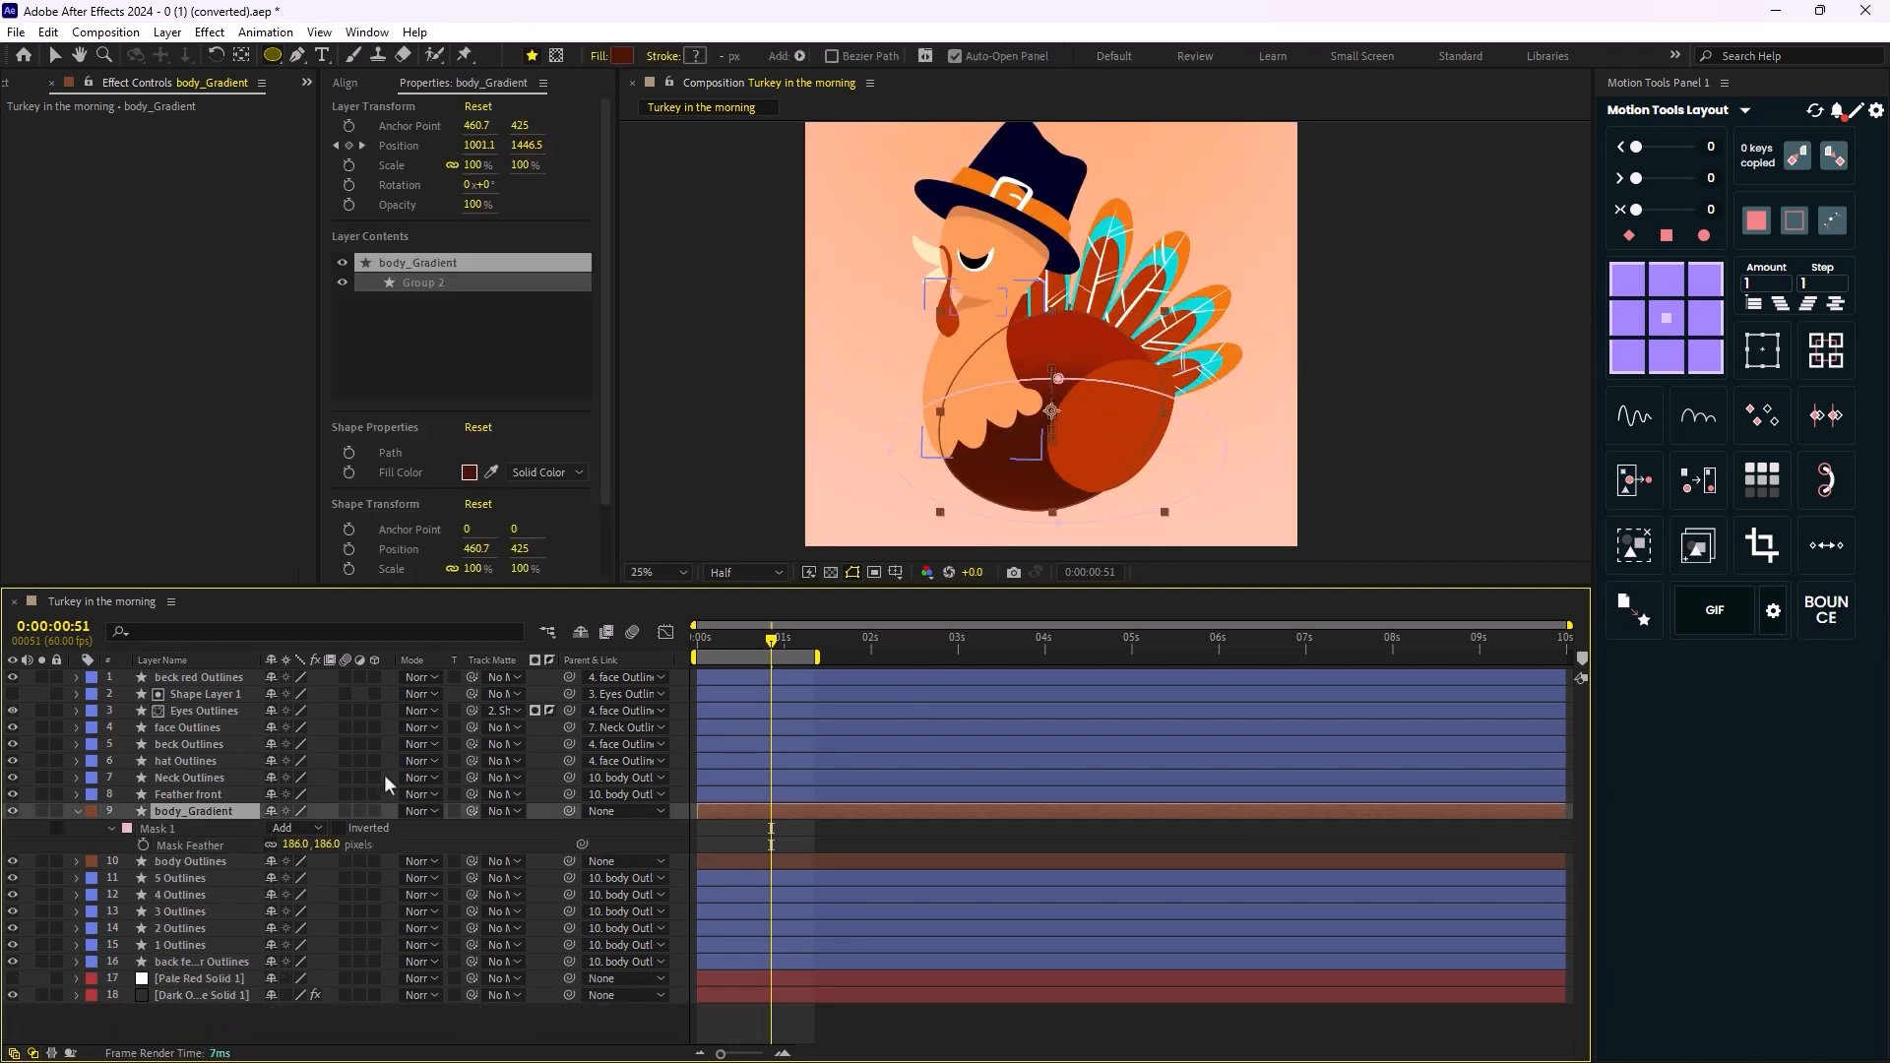
pyautogui.hotkey('ctrl', 'space')
pyautogui.write('noi')
pyautogui.press('Return')
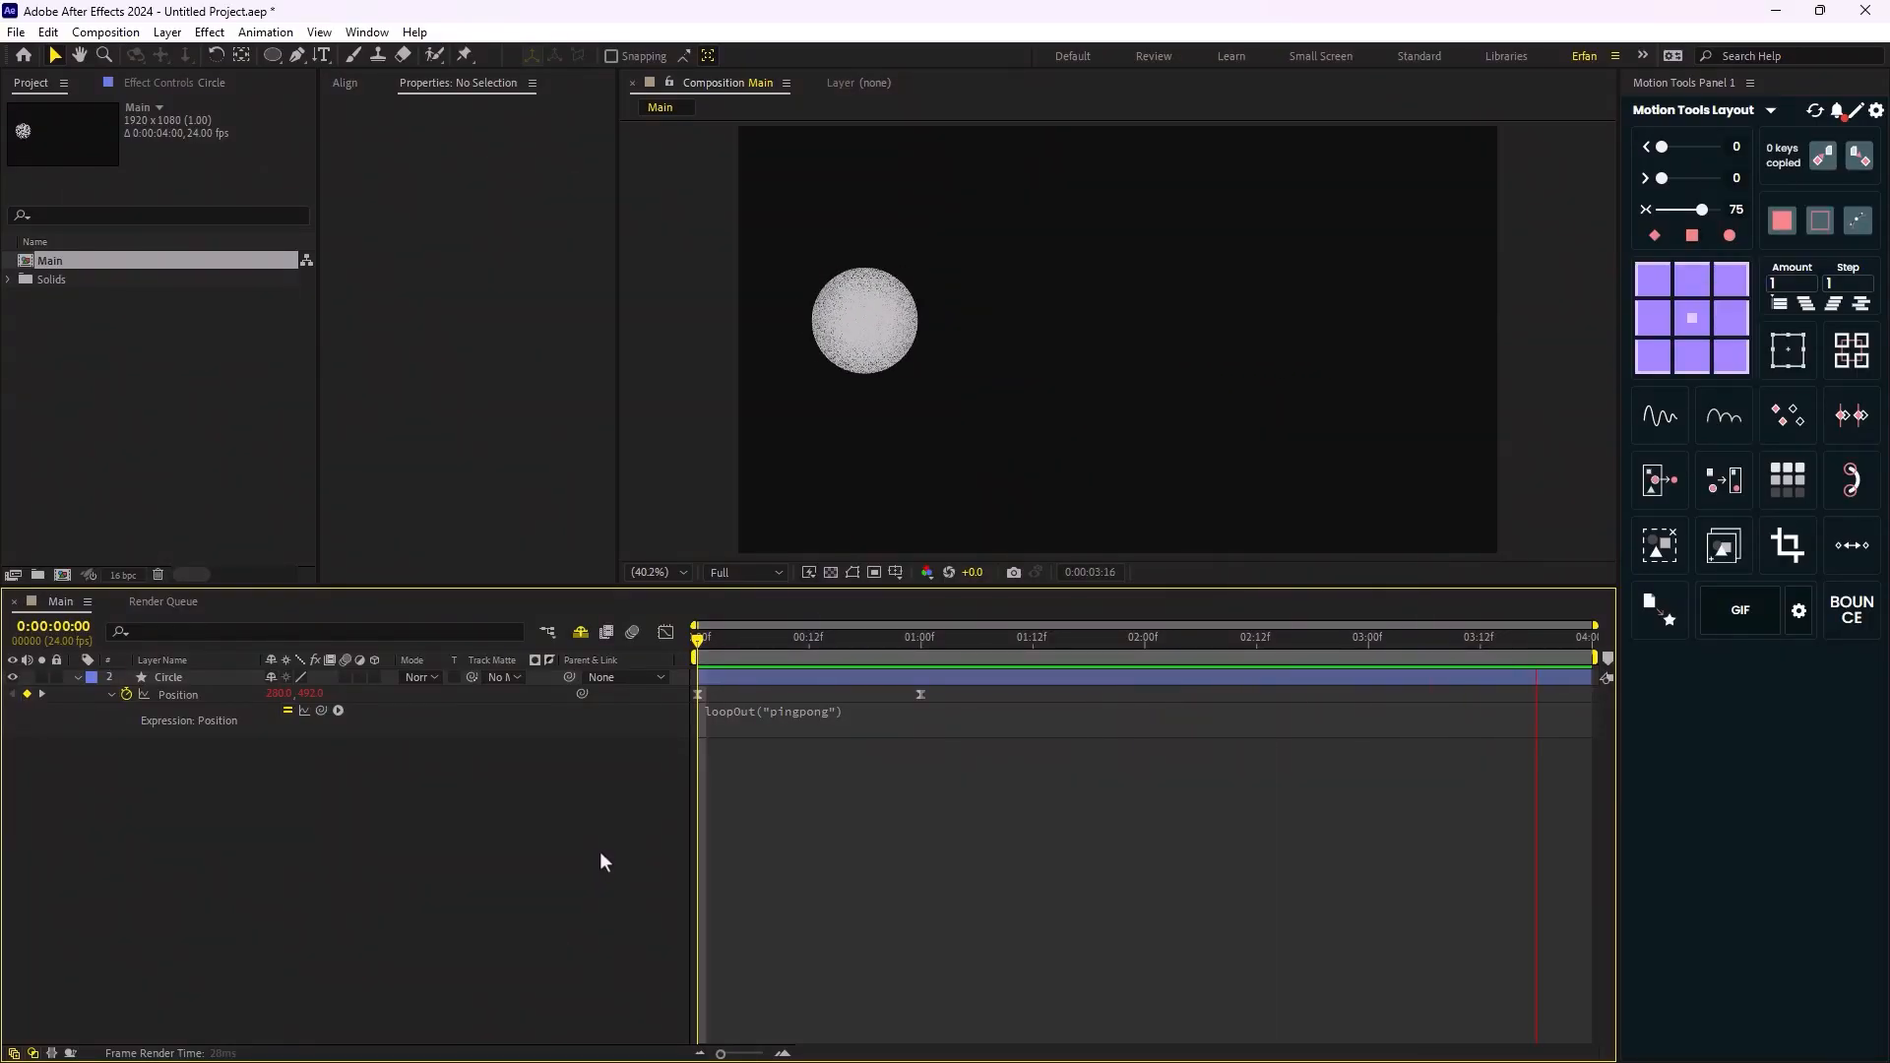
# Step: In the Main composition, shift the Circle's two position keyframes so they start at 0:00:00:19, and preview the motion
pyautogui.moveTo(963, 763); pyautogui.dragTo(870, 700)
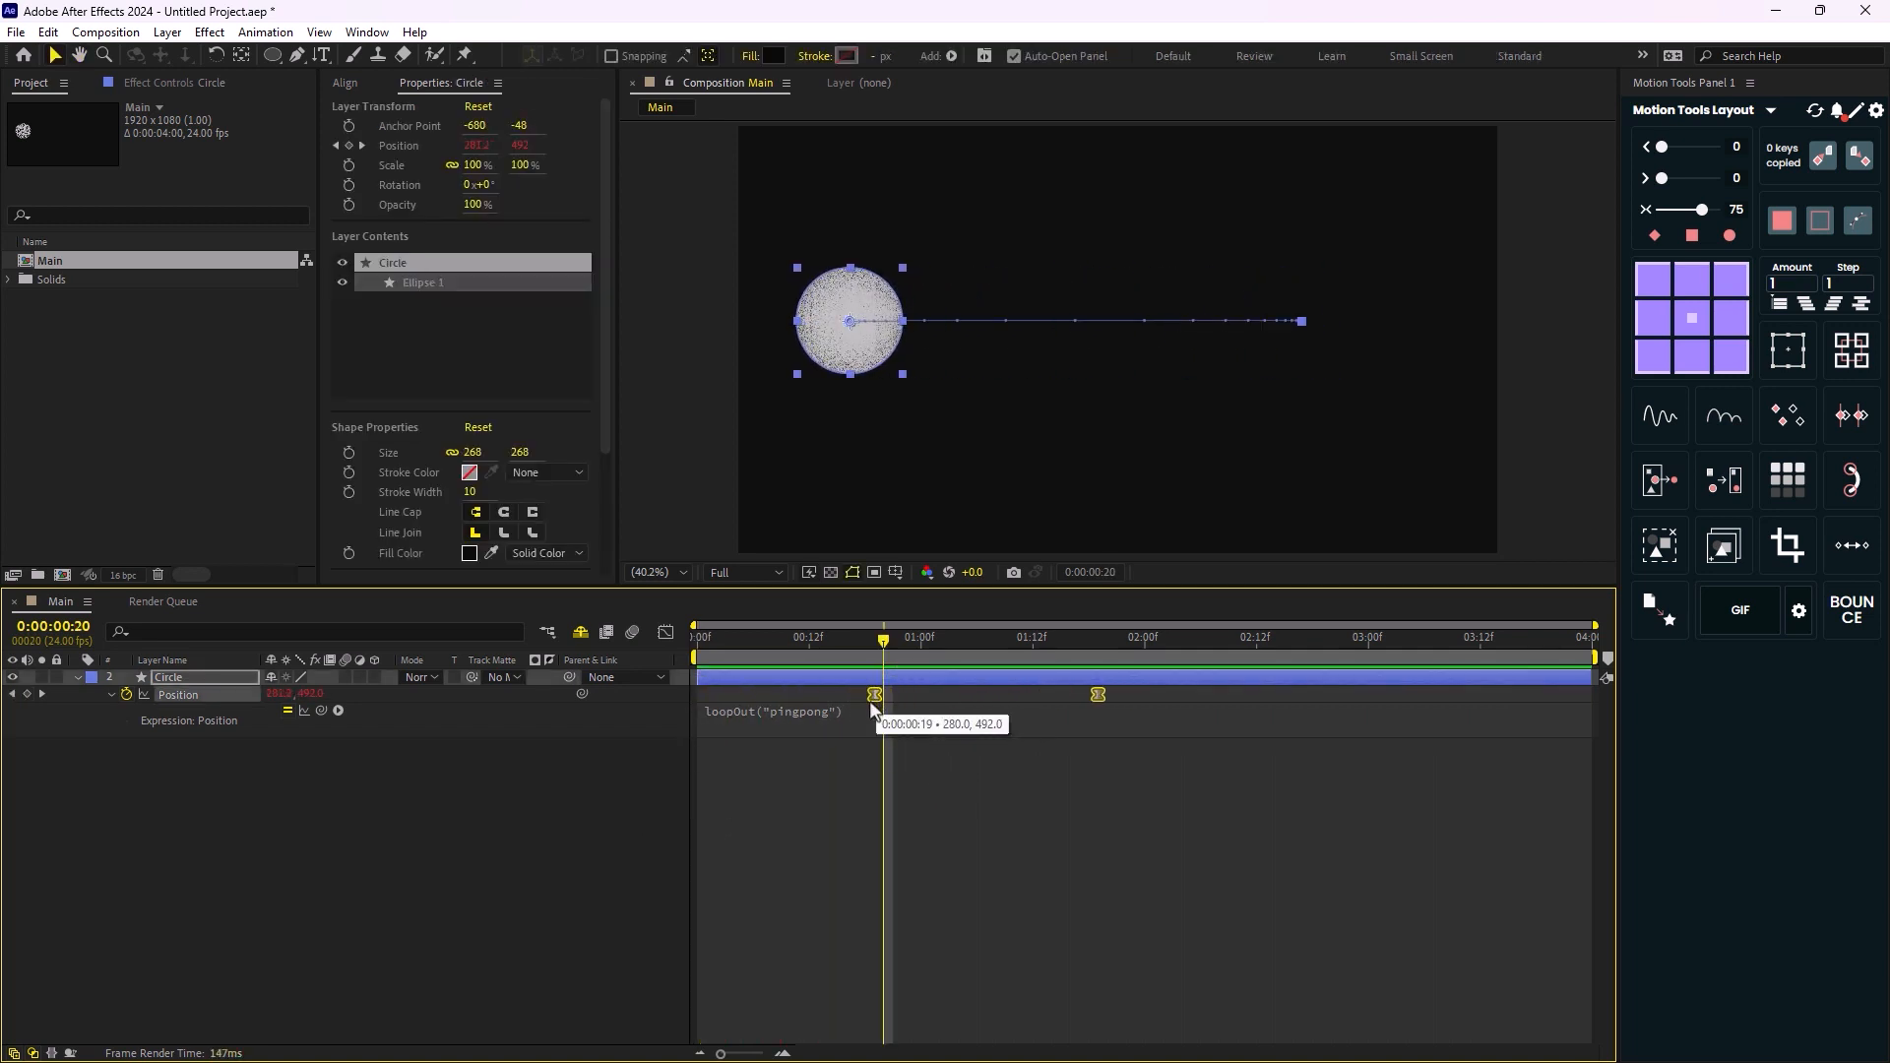
pyautogui.press('space')
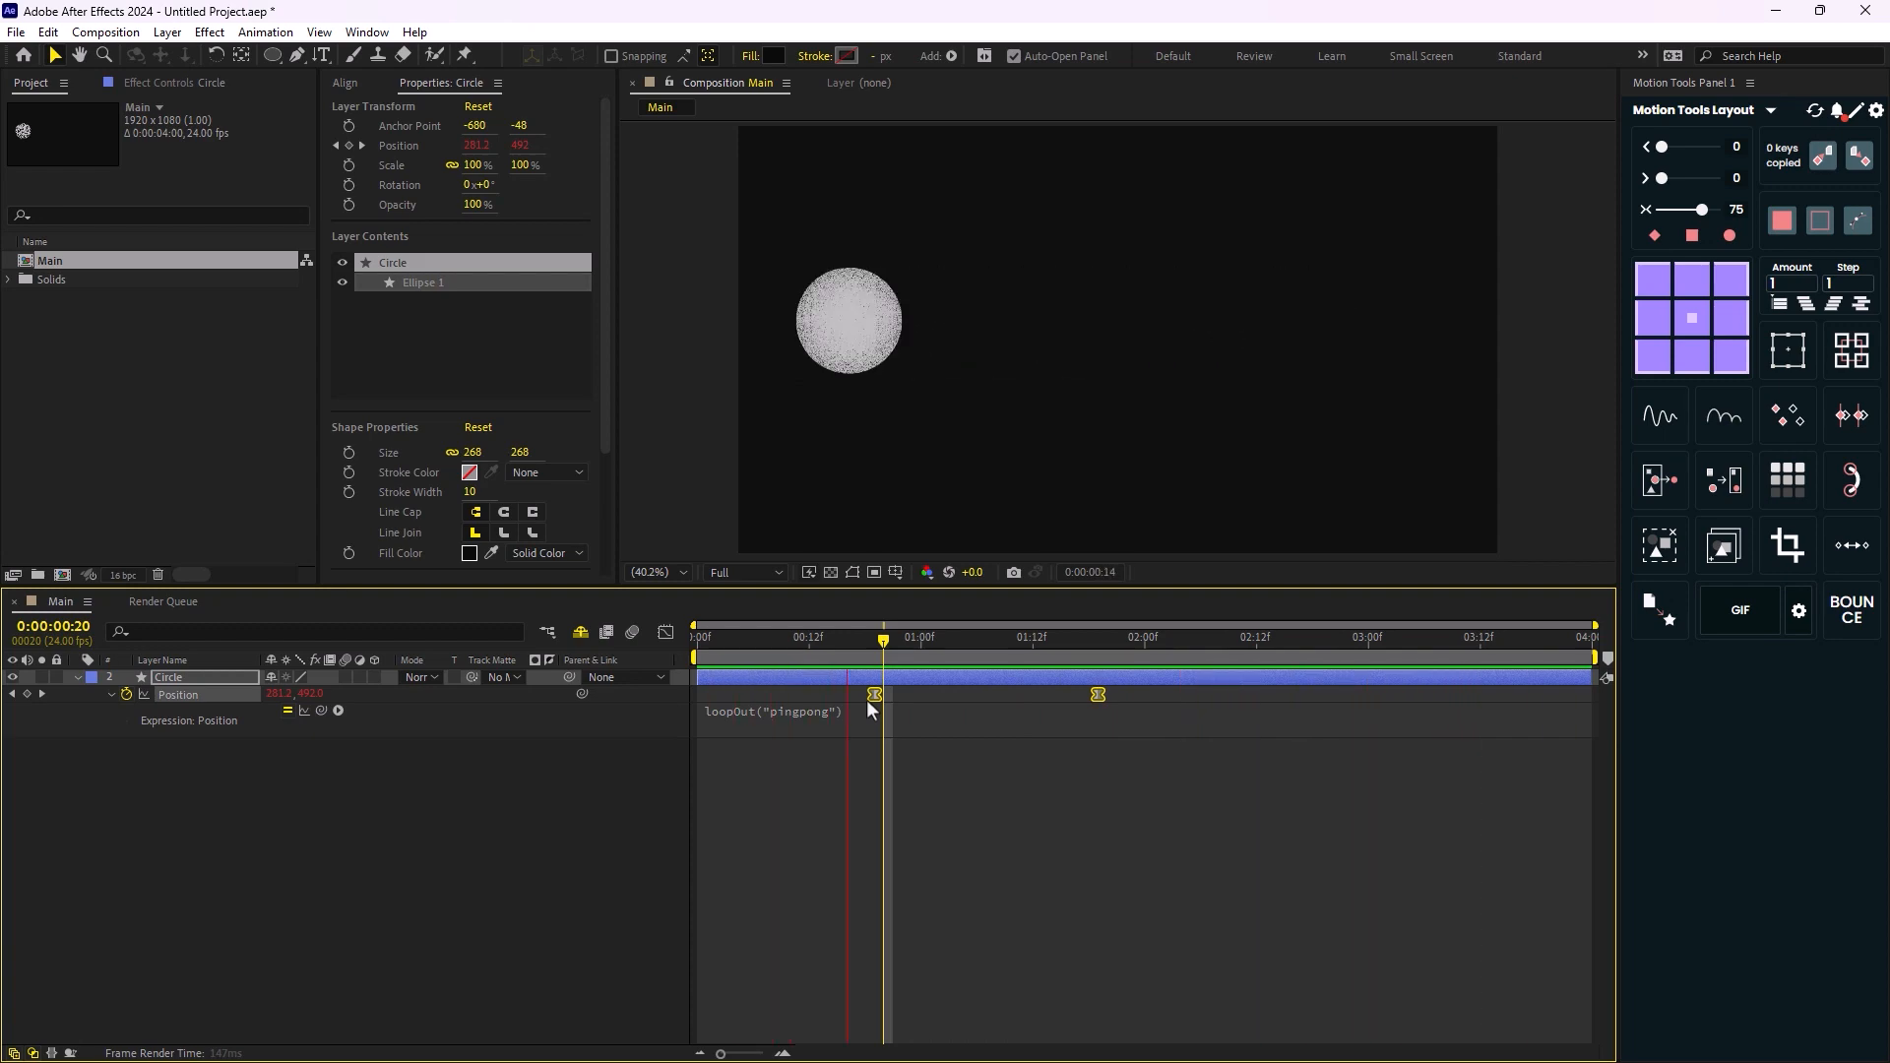
# Step: Insert loopIn("pingpong") before the loopOut call in the Circle's Position expression
pyautogui.click(706, 713)
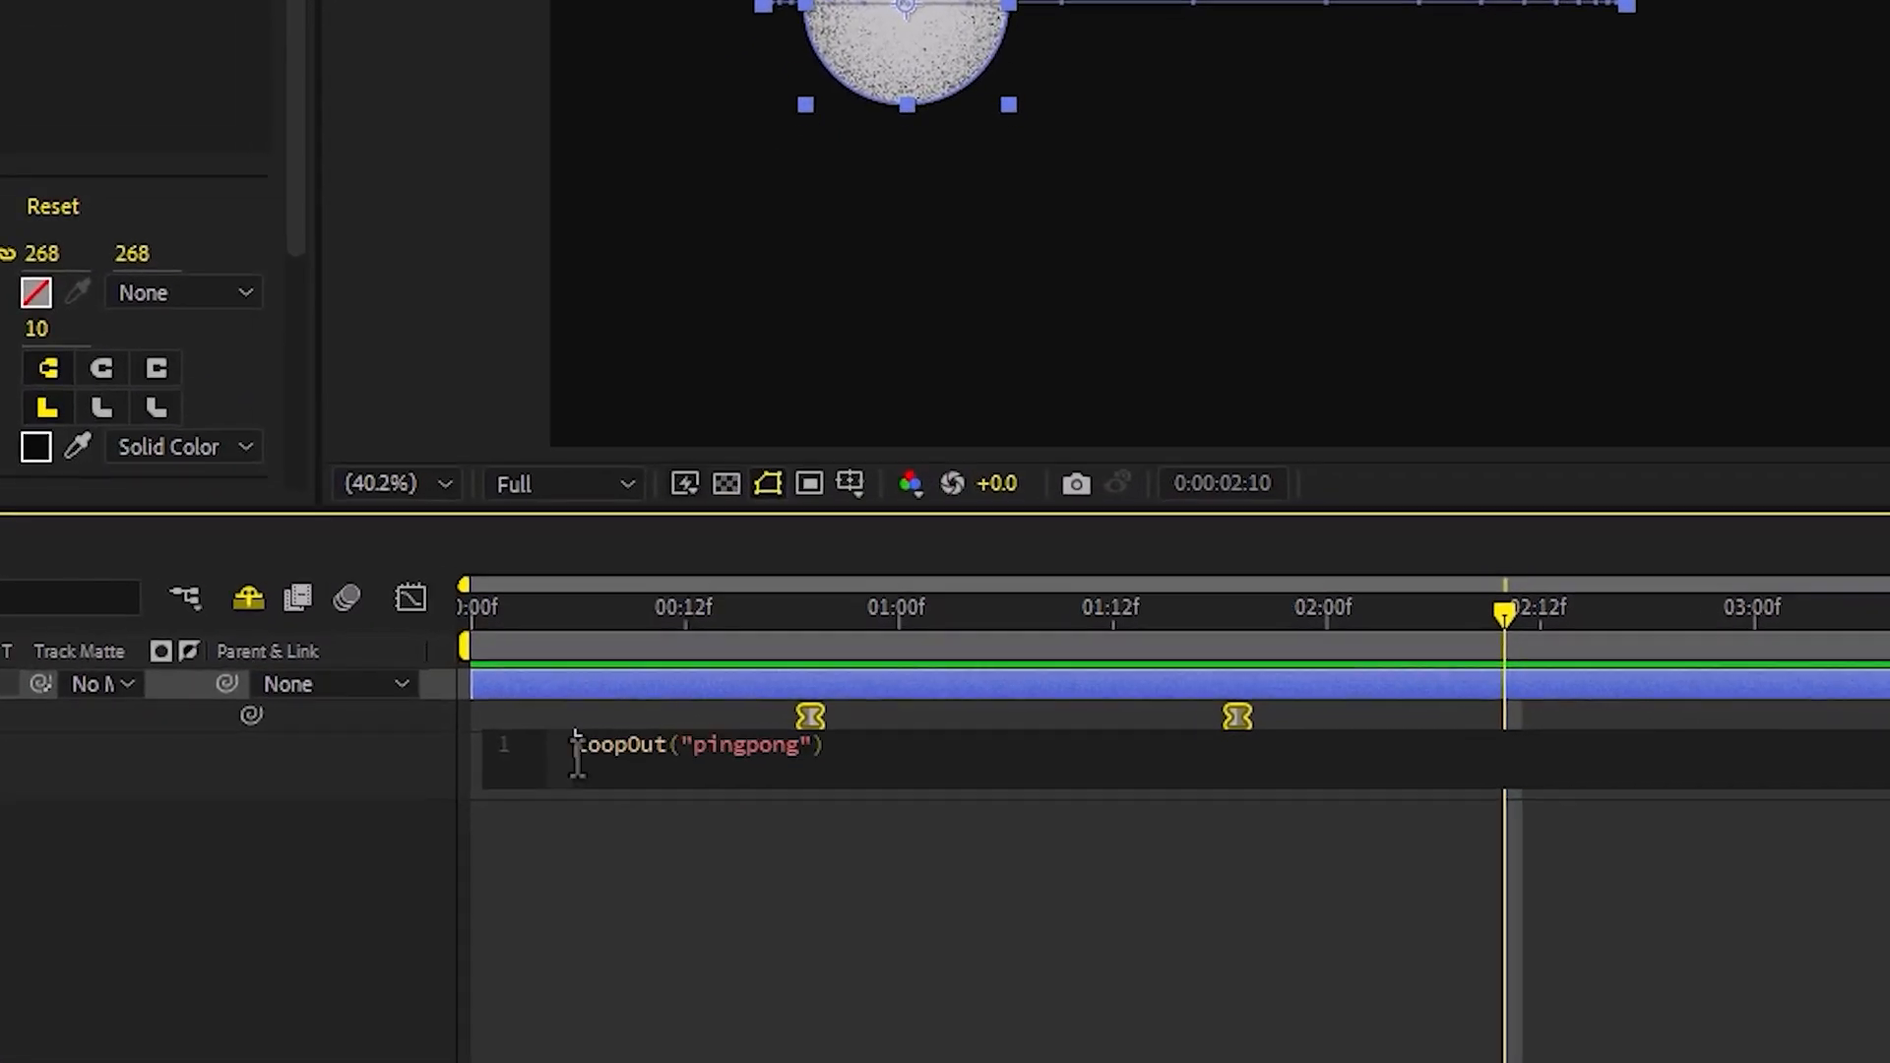
pyautogui.write('loop')
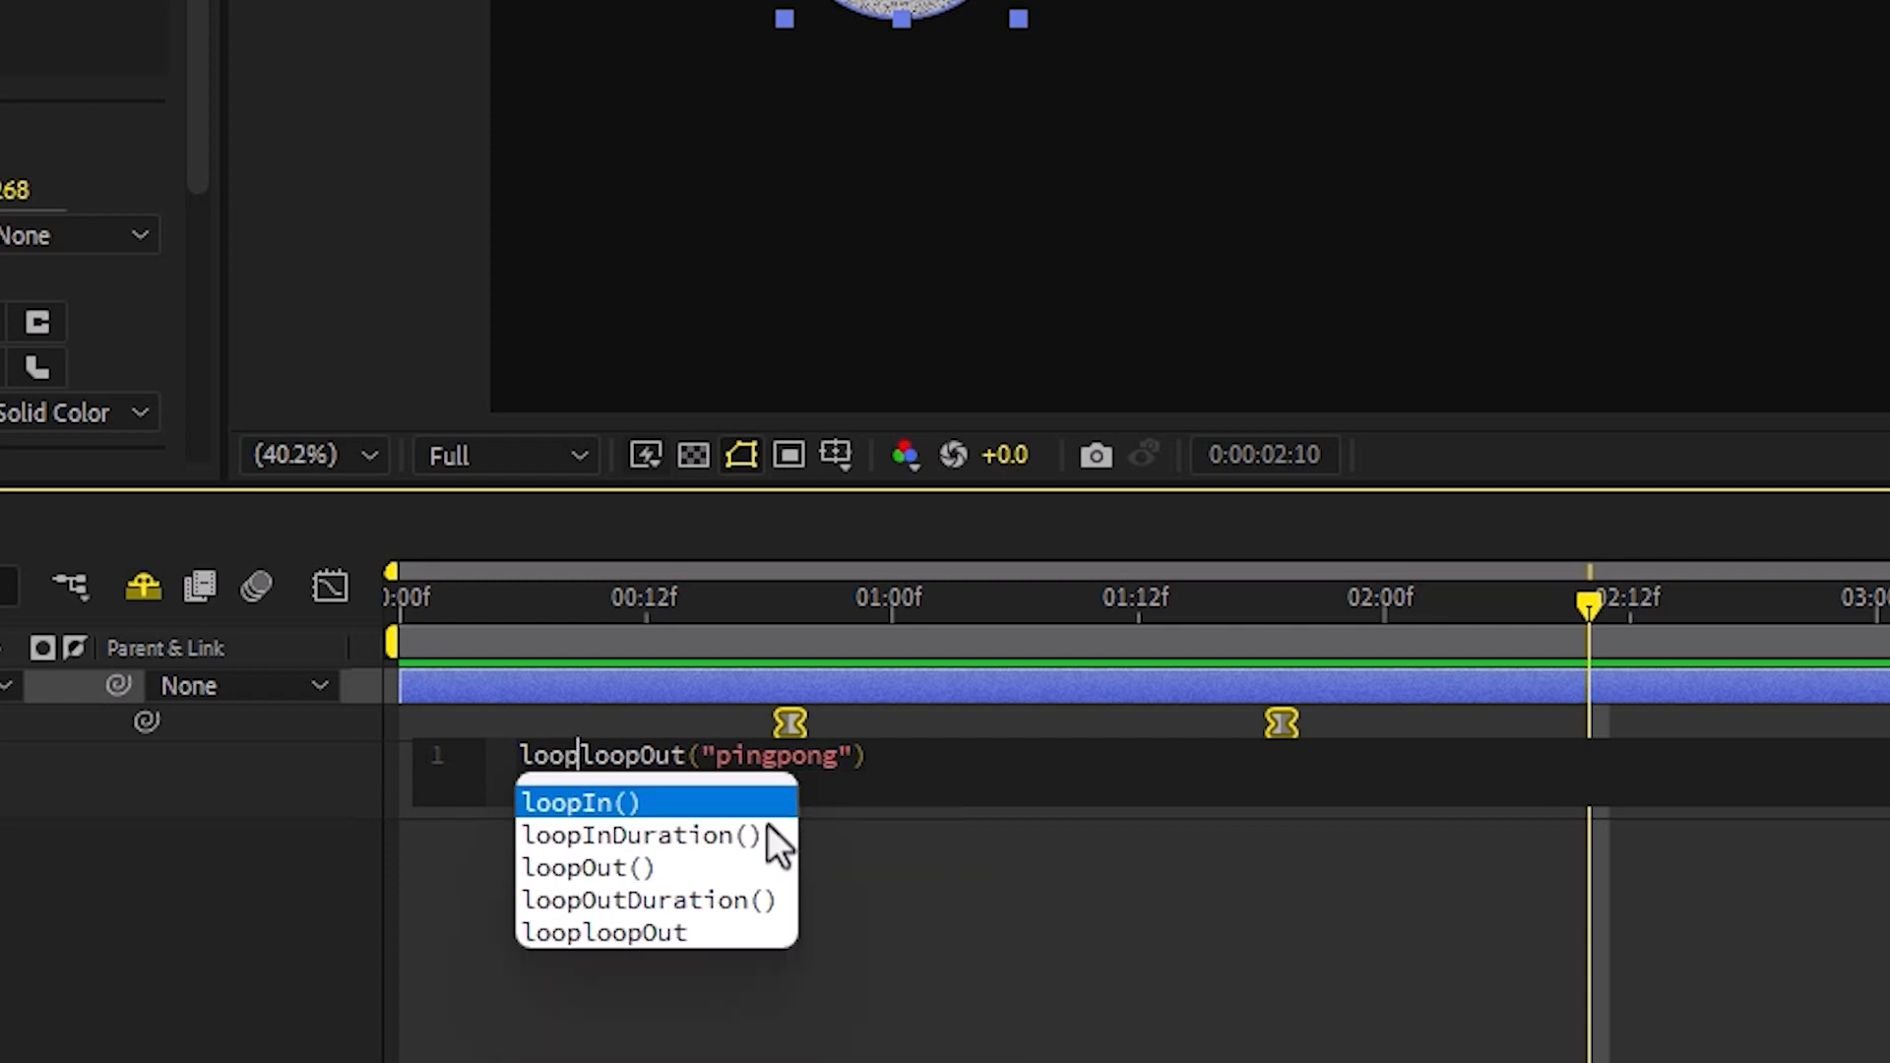
pyautogui.press('Return')
pyautogui.write('"ping')
pyautogui.press('Return')
pyautogui.press('Right')
pyautogui.press('Right')
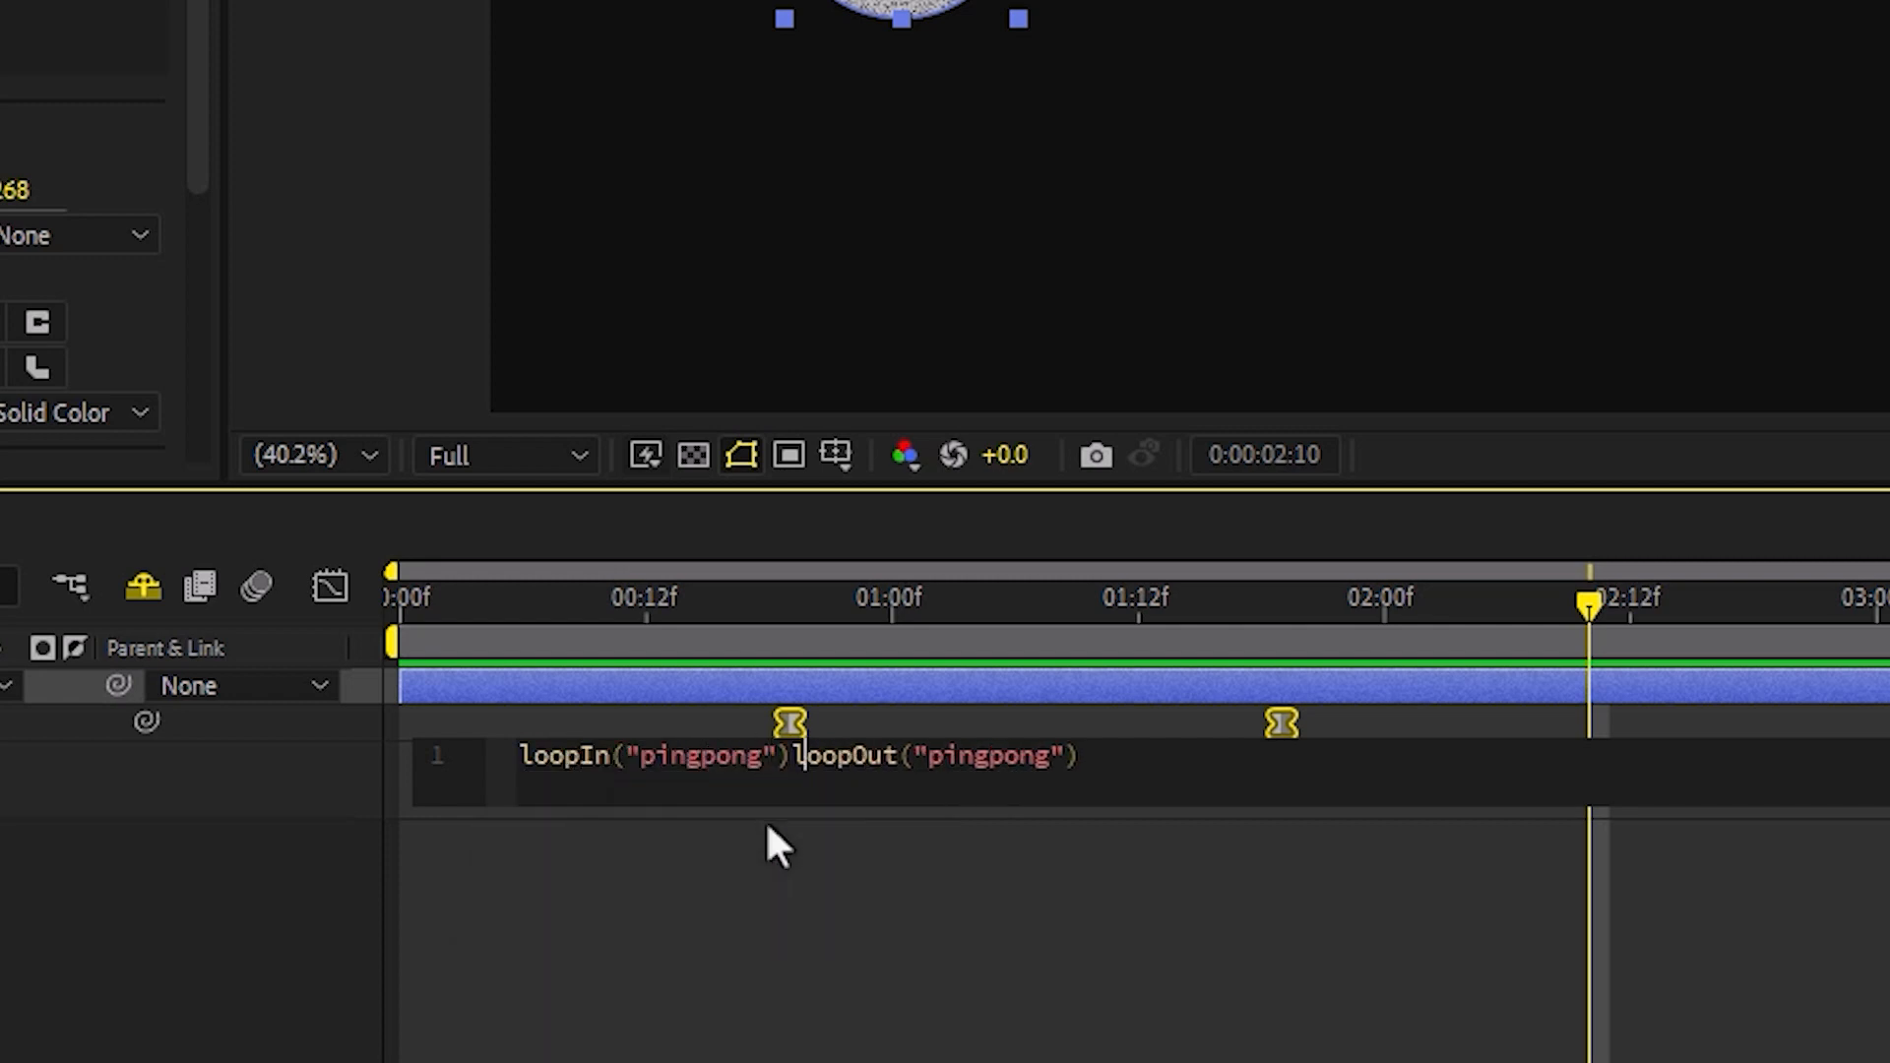
# Step: Join the loopIn and loopOut calls with + and append -value to complete the Position expression
pyautogui.write('+')
pyautogui.press('Right')
pyautogui.press('Right')
pyautogui.press('Right')
pyautogui.press('Right')
pyautogui.press('Right')
pyautogui.press('Right')
pyautogui.press('Right')
pyautogui.press('Right')
pyautogui.press('Right')
pyautogui.press('Right')
pyautogui.press('Right')
pyautogui.press('Right')
pyautogui.press('Right')
pyautogui.press('Right')
pyautogui.press('Right')
pyautogui.press('Right')
pyautogui.press('Right')
pyautogui.press('Right')
pyautogui.press('Right')
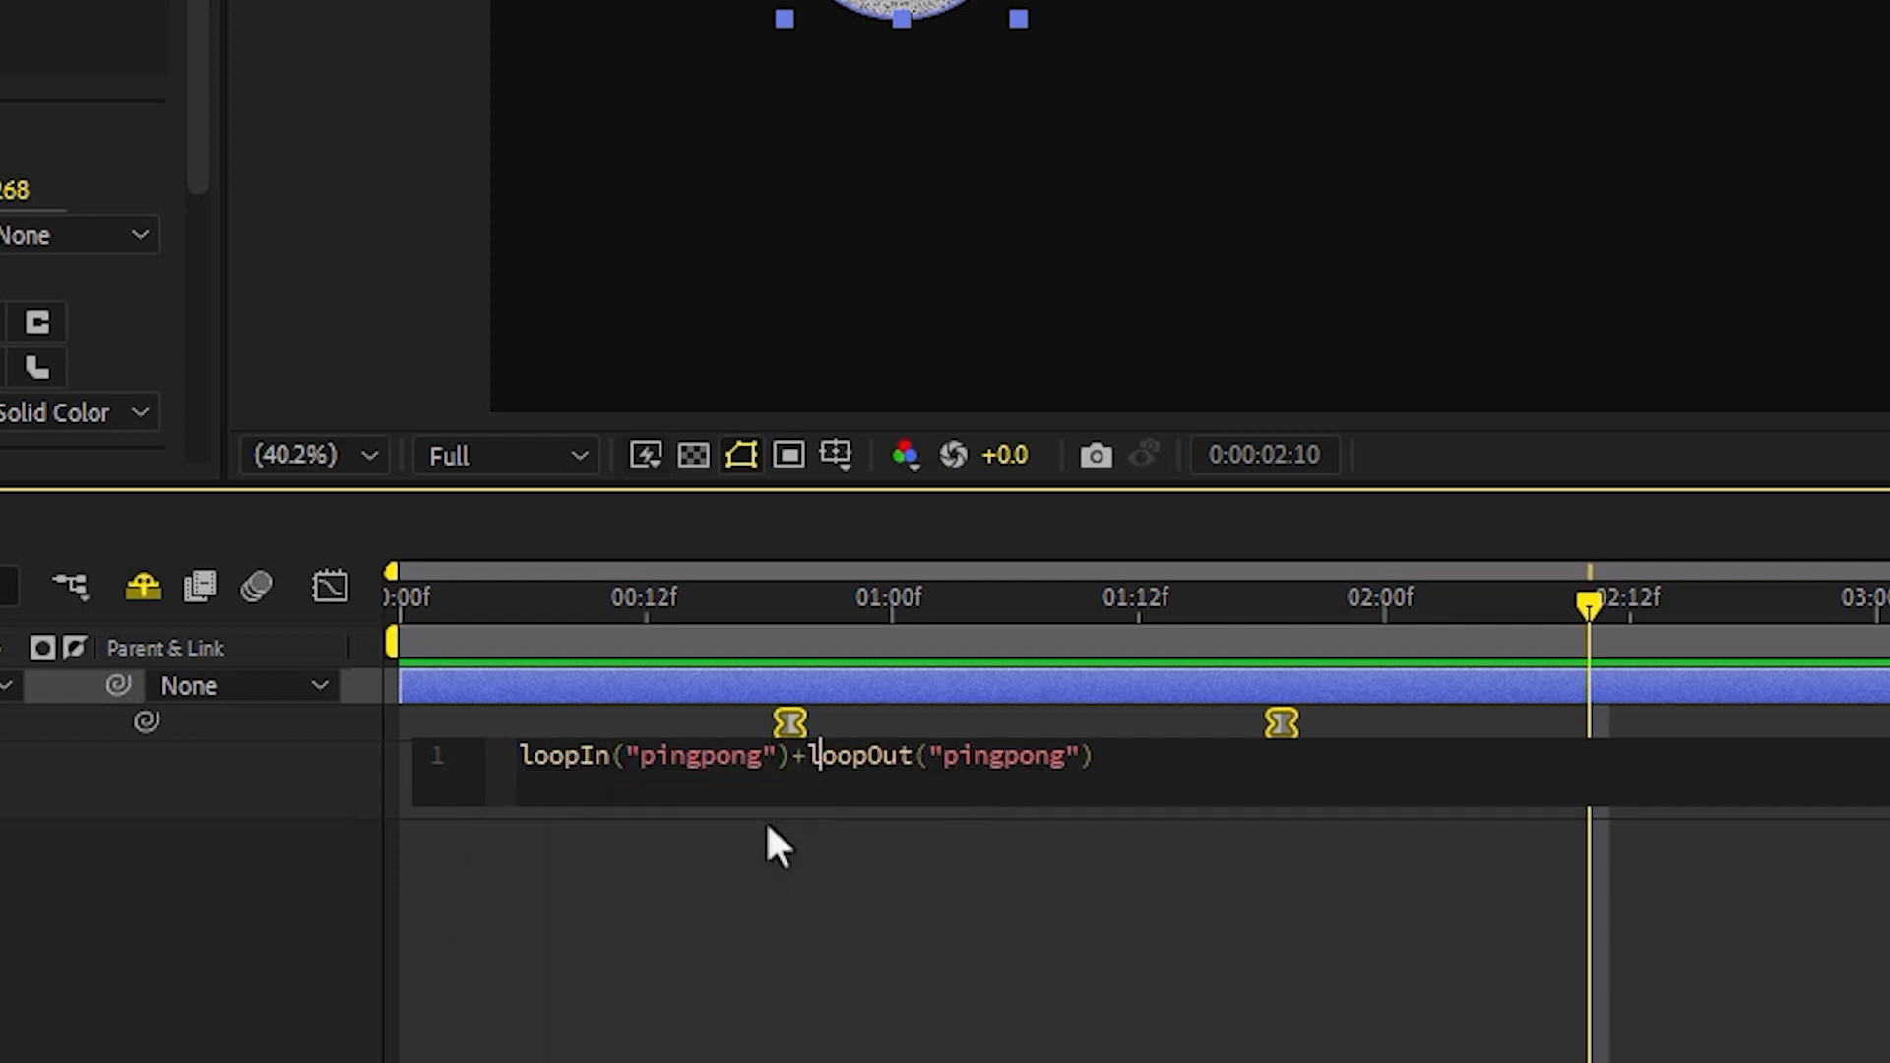
pyautogui.write('-val')
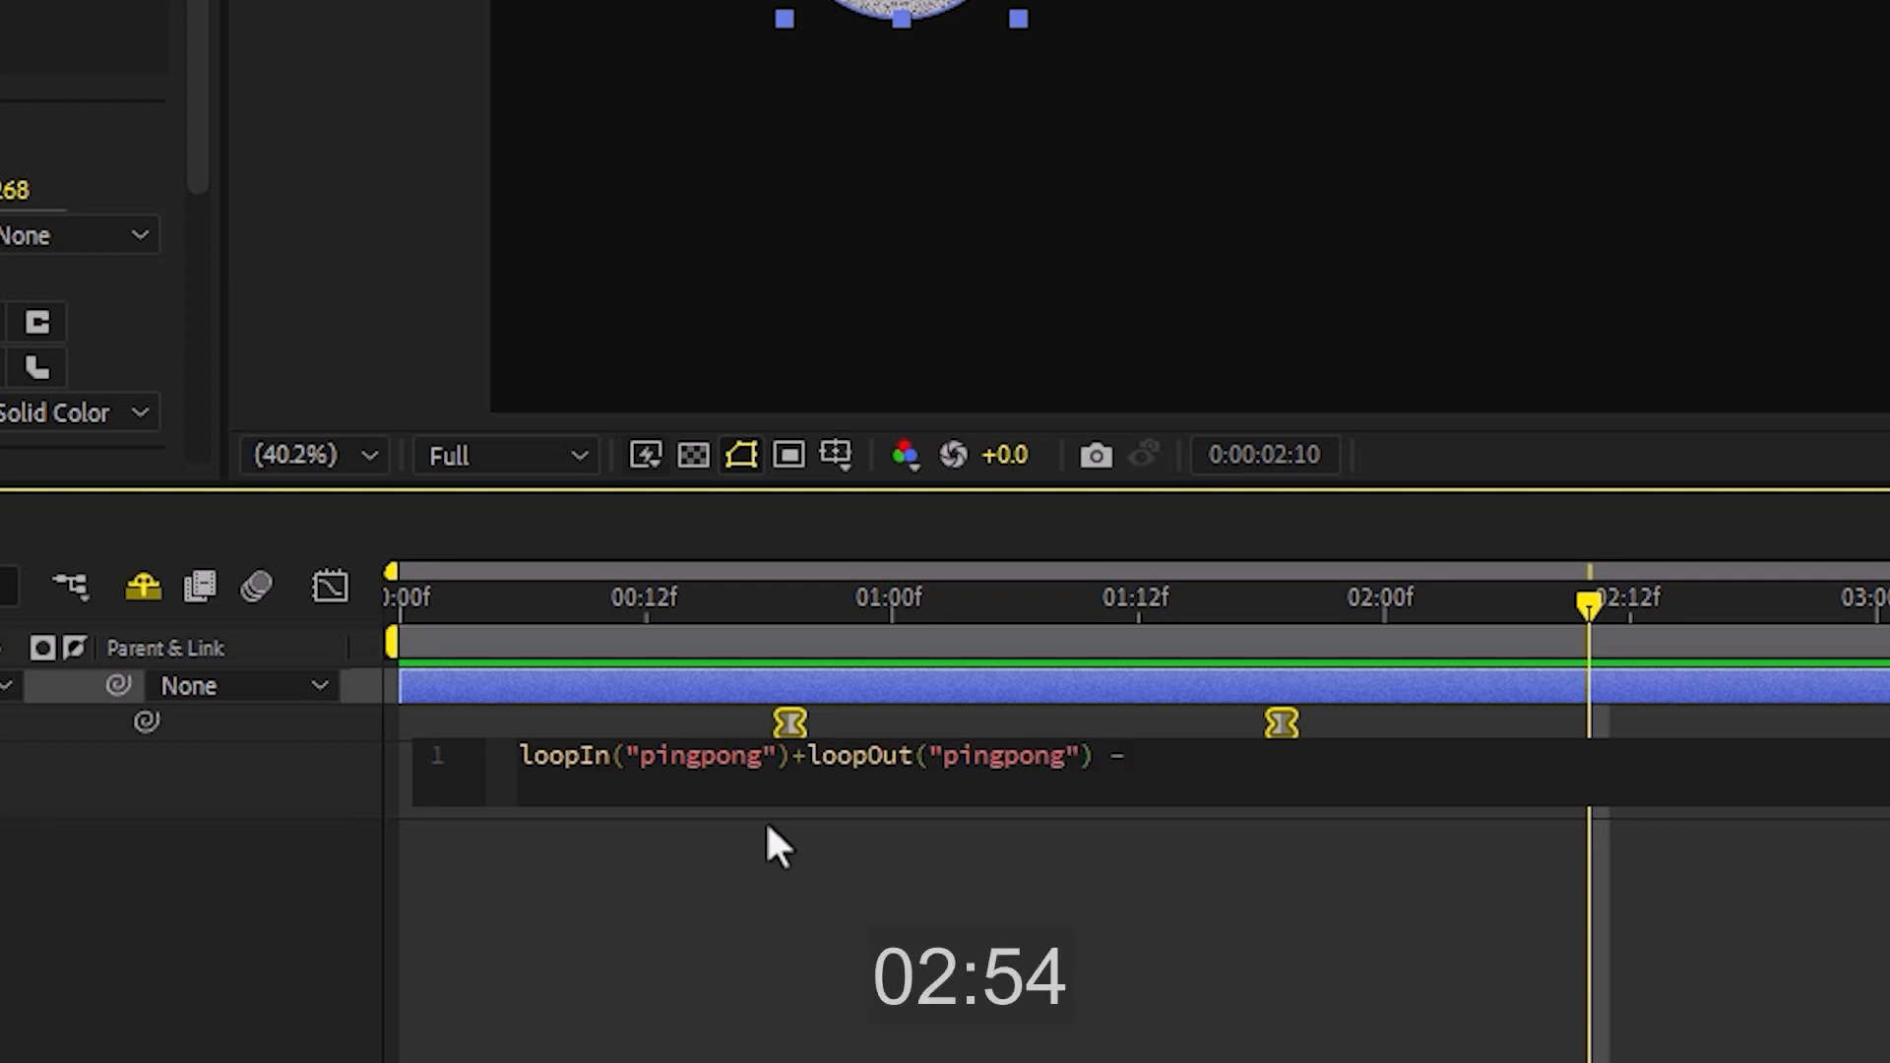
pyautogui.press('Return')
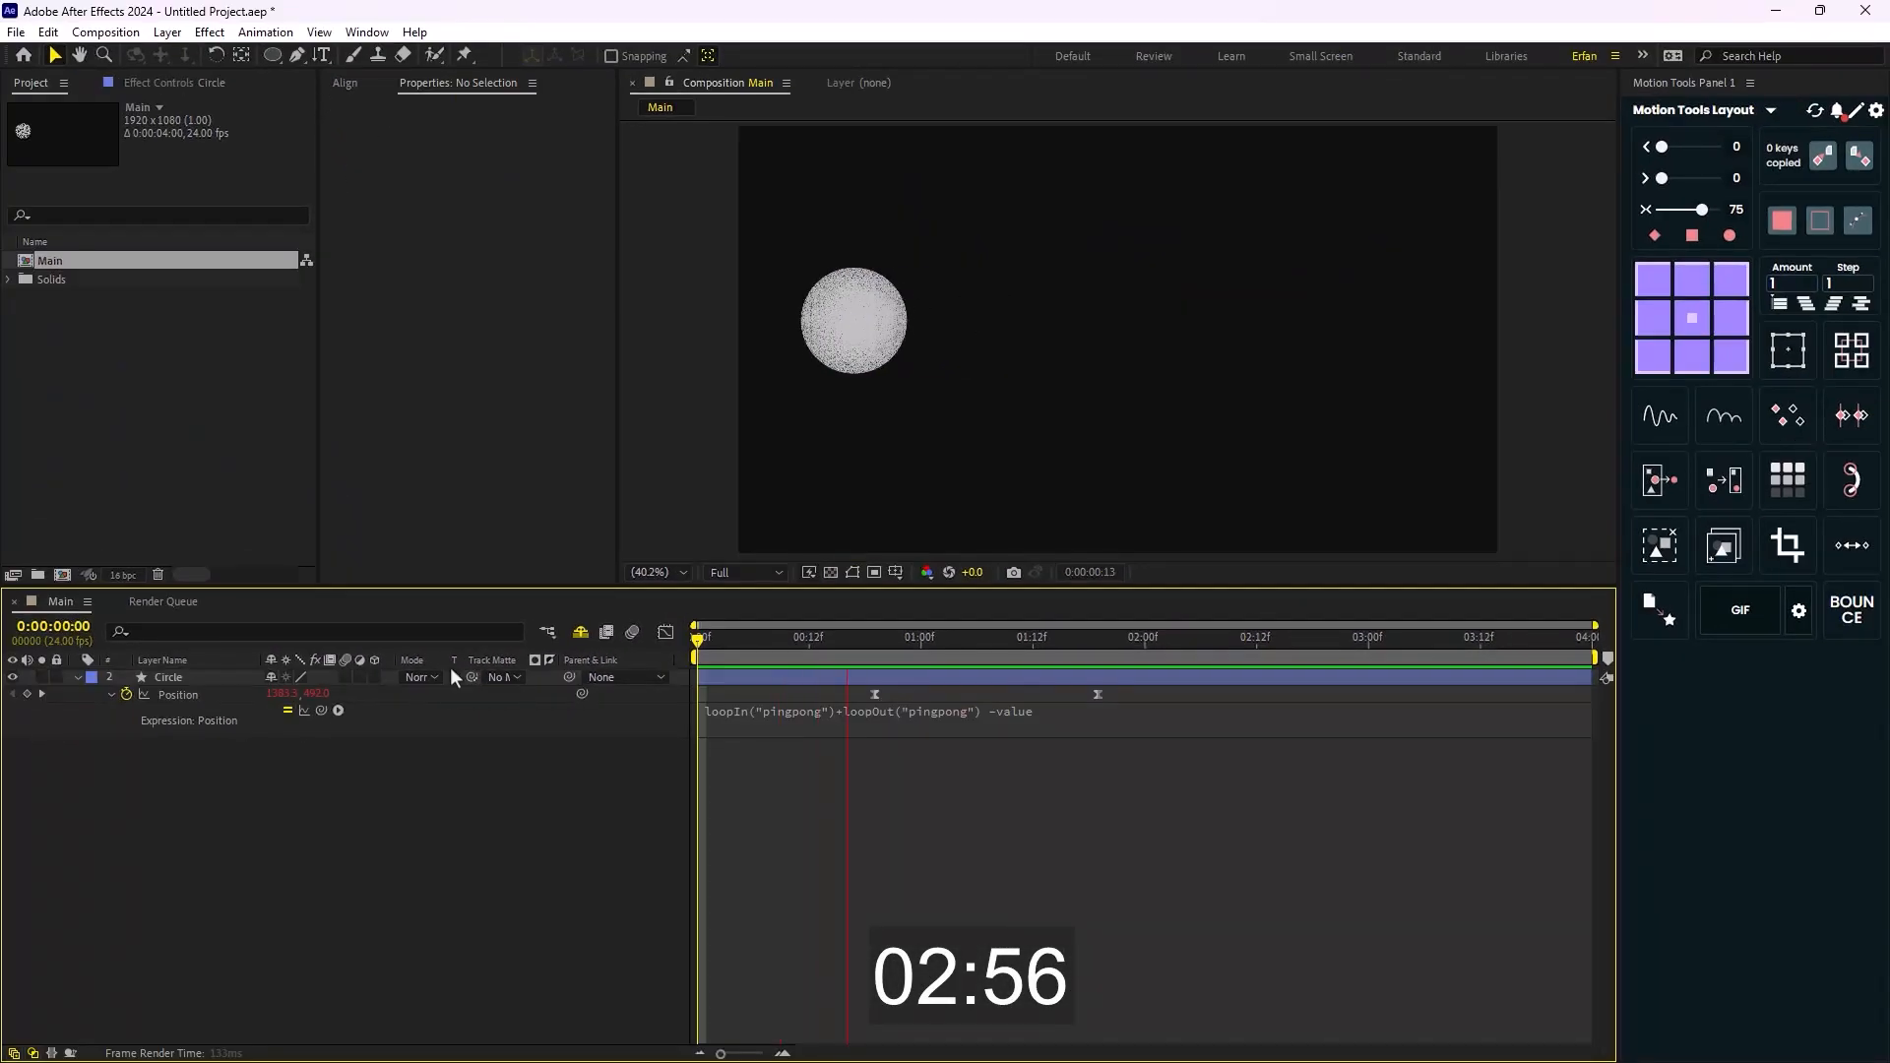